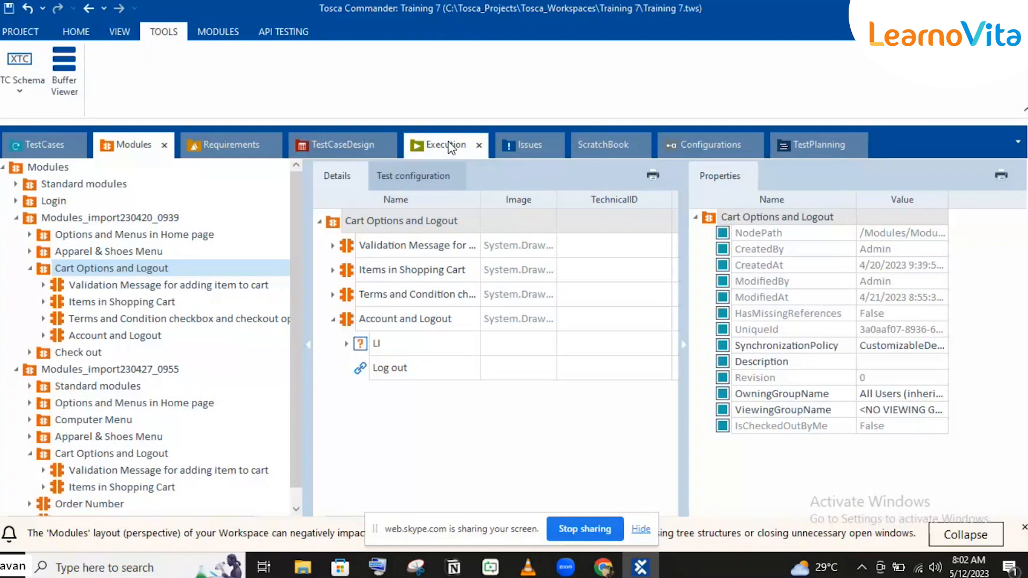
Step: Open the Execution section and select the Recovery scenario entry containing Login and Account details
{"action": "left_click", "coordinate": [450, 148]}
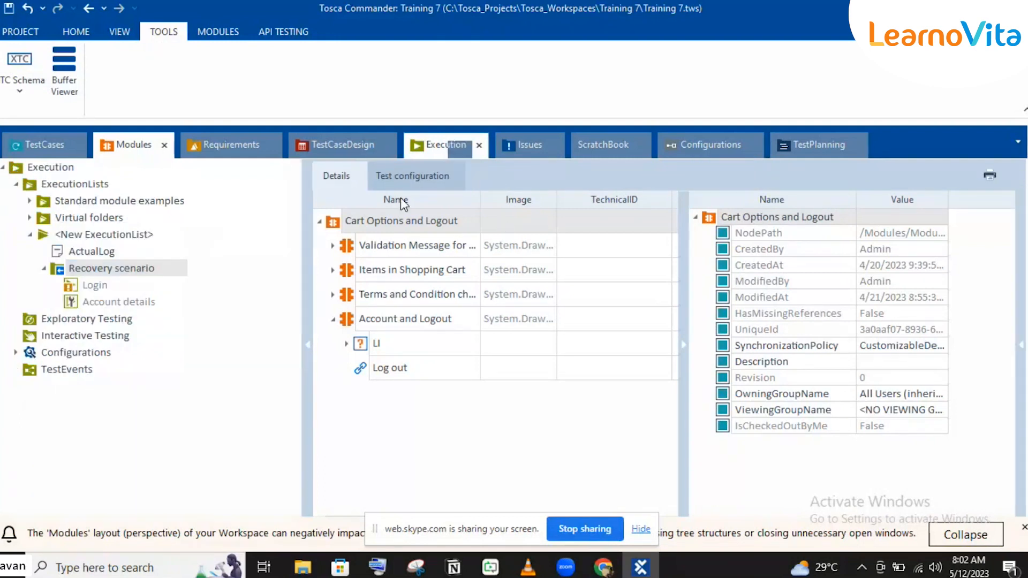
{"action": "left_click", "coordinate": [363, 269]}
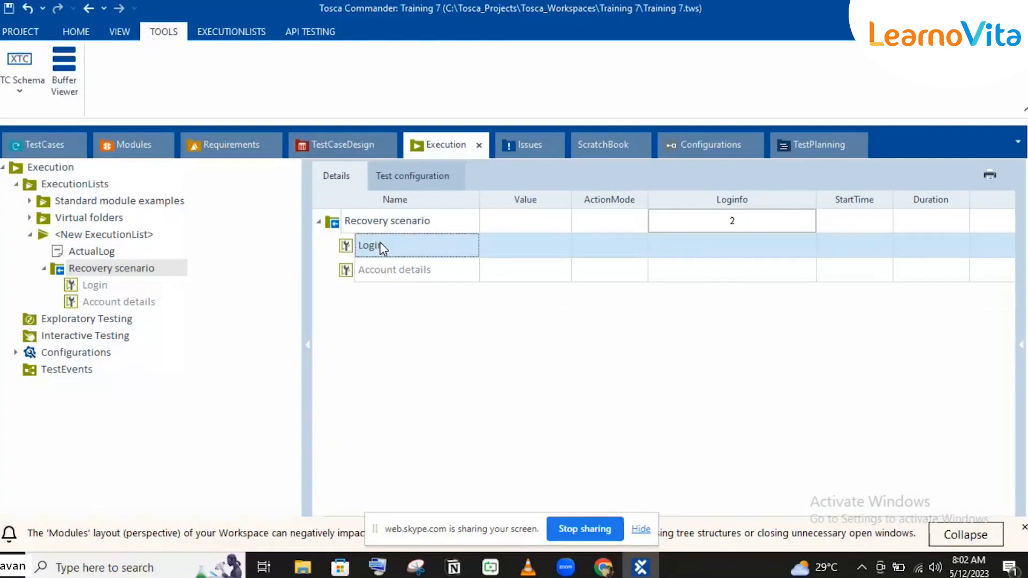
{"action": "left_click", "coordinate": [378, 220]}
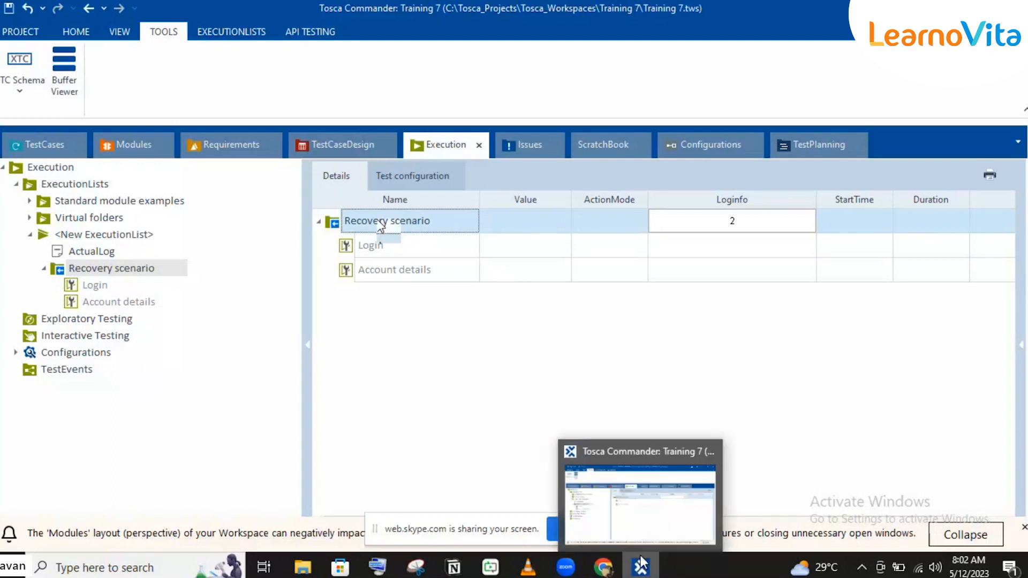
Step: Switch to Chrome and close the open Demo Web Shop page
{"action": "left_click", "coordinate": [656, 539]}
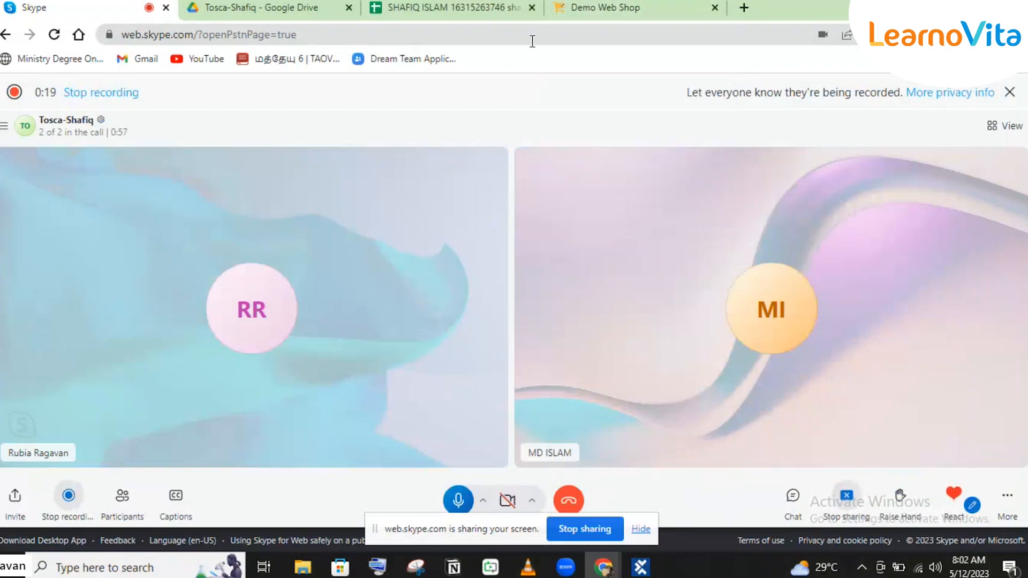
{"action": "left_click", "coordinate": [653, 5]}
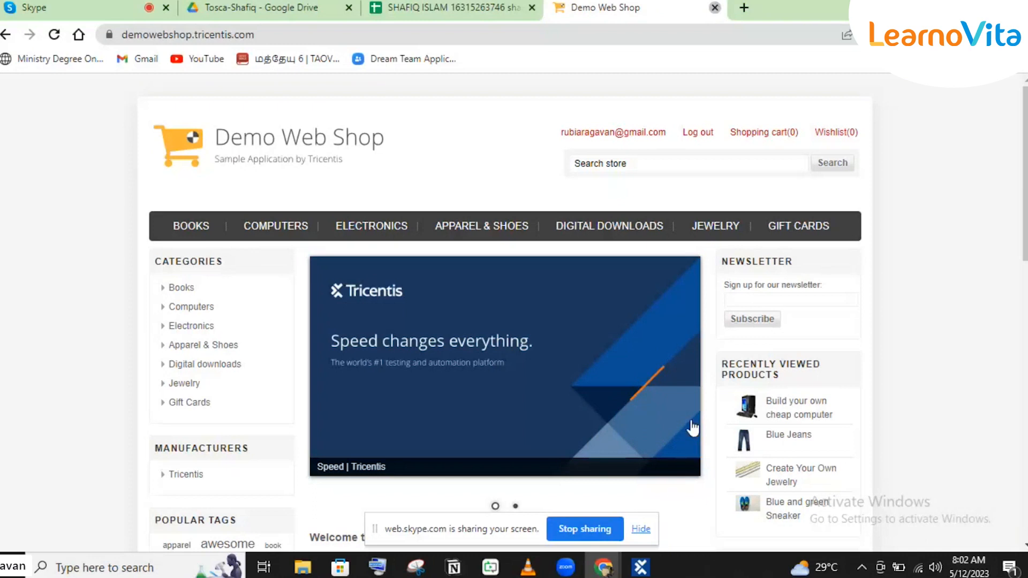
{"action": "key", "text": "ctrl+w"}
Step: Return to Tosca Commander and run the Recovery scenario entry, showing the Skype page in Chrome while it executes
{"action": "left_click", "coordinate": [641, 566]}
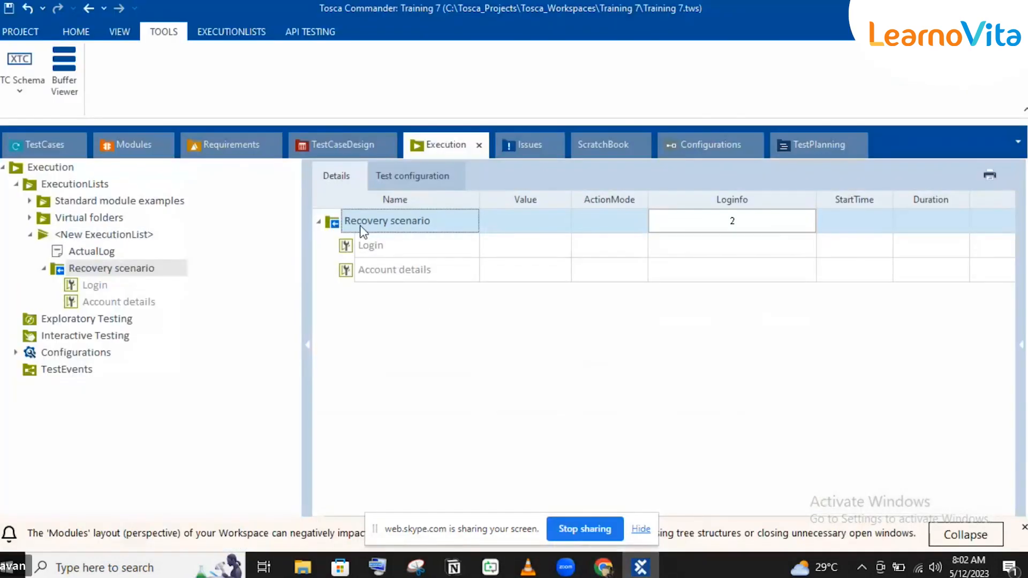
{"action": "key", "text": "F6"}
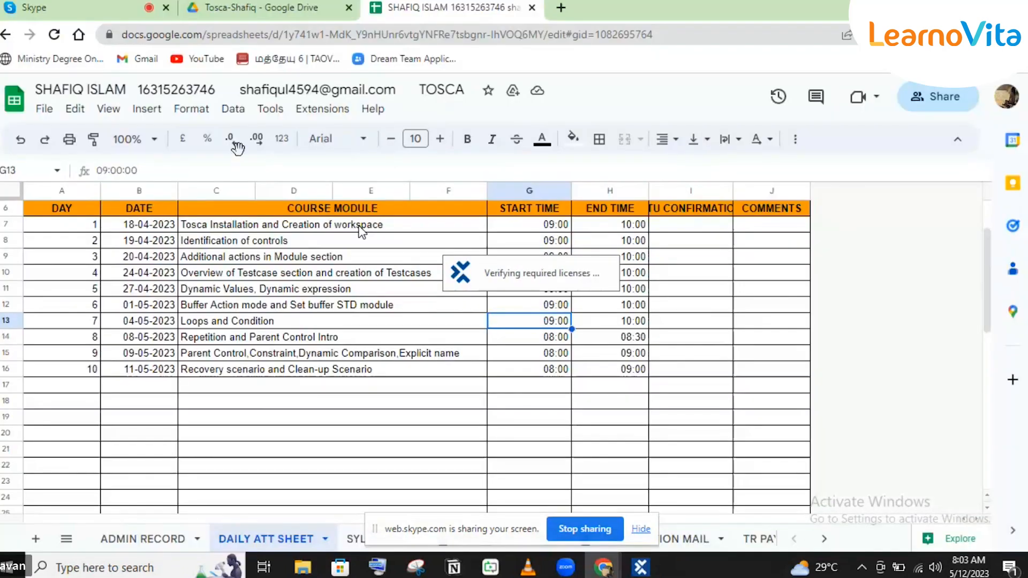
{"action": "left_click", "coordinate": [107, 4]}
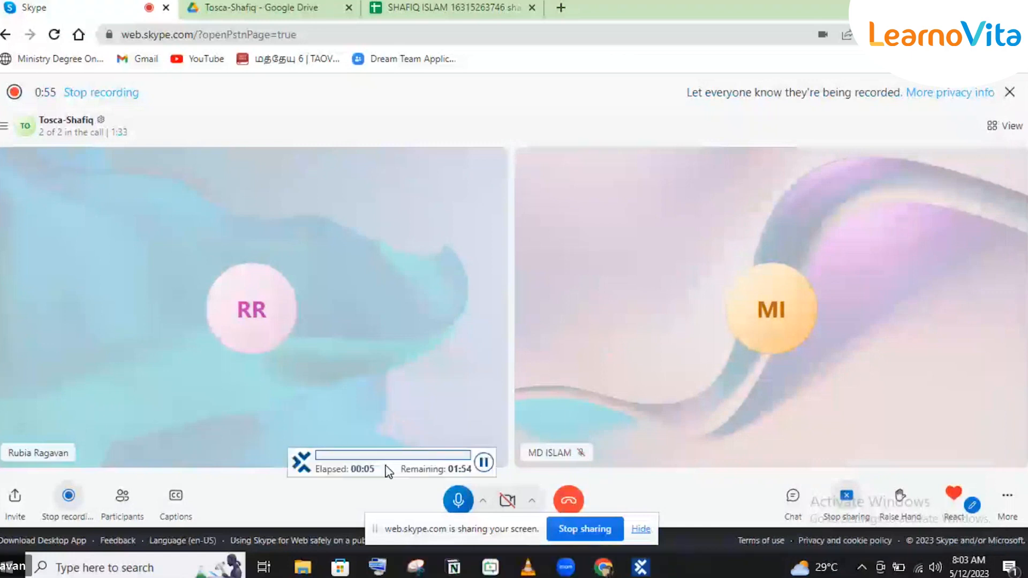
{"action": "left_click_drag", "start_coordinate": [386, 465], "coordinate": [379, 477]}
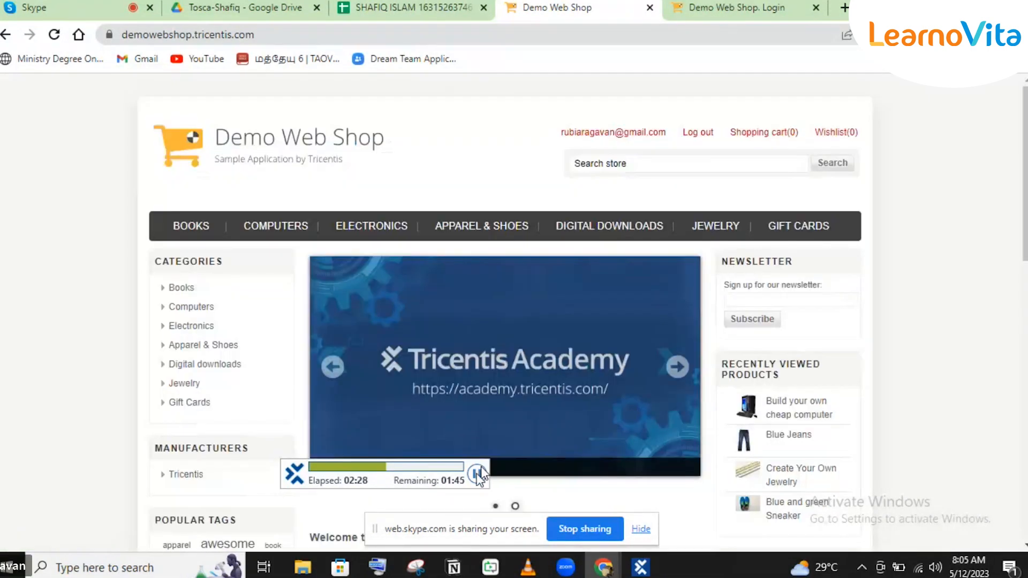
Step: Pause and abort the running execution, closing the Demo Web Shop Login page in Chrome
{"action": "left_click", "coordinate": [475, 479]}
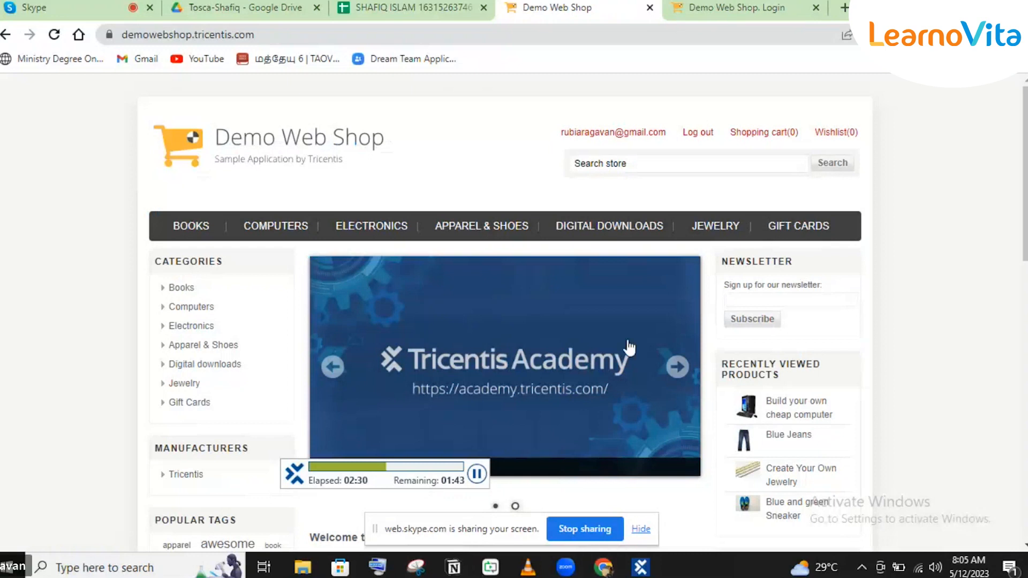
{"action": "left_click", "coordinate": [478, 471]}
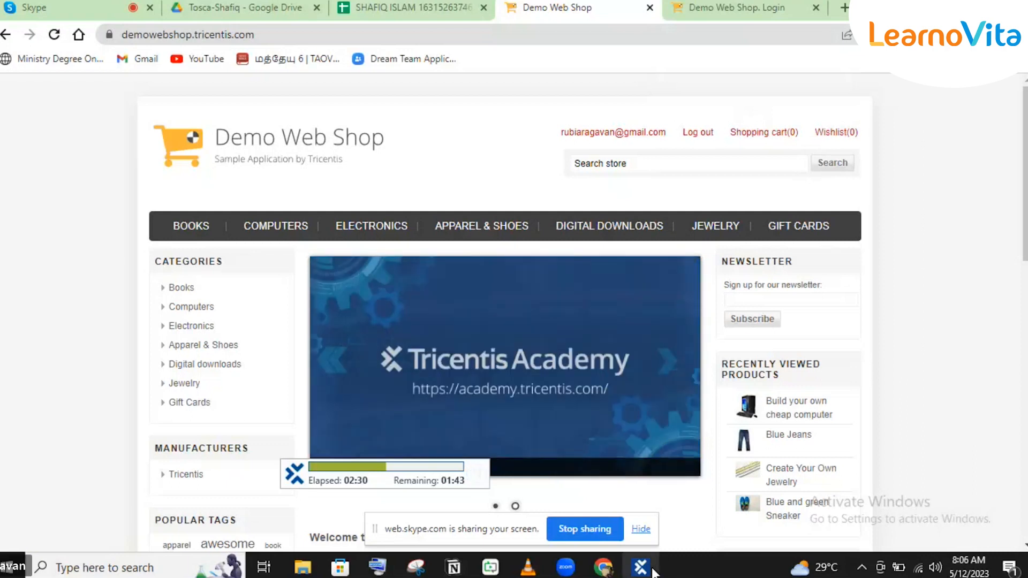
{"action": "mouse_move", "coordinate": [652, 571]}
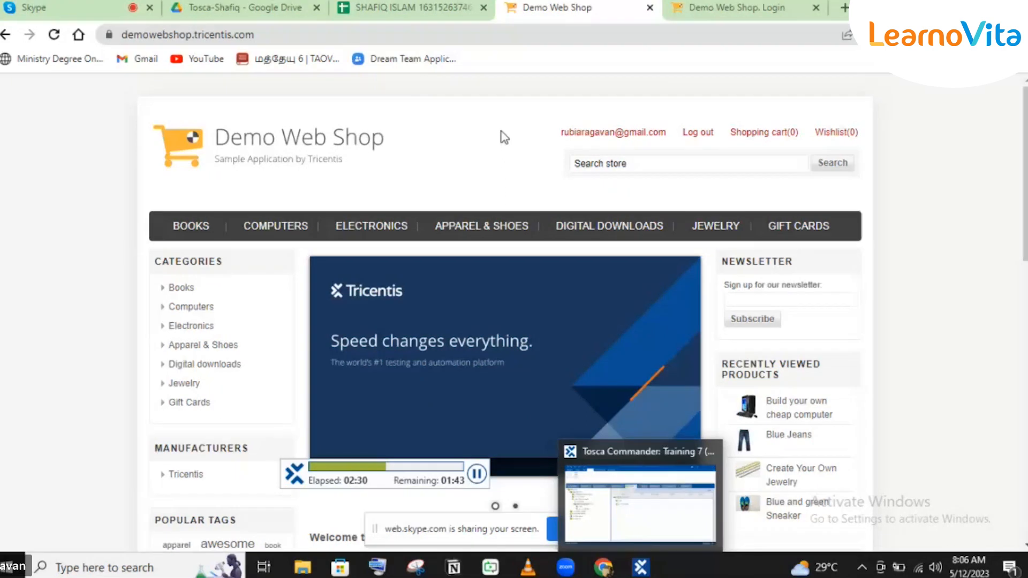
{"action": "left_click", "coordinate": [816, 8]}
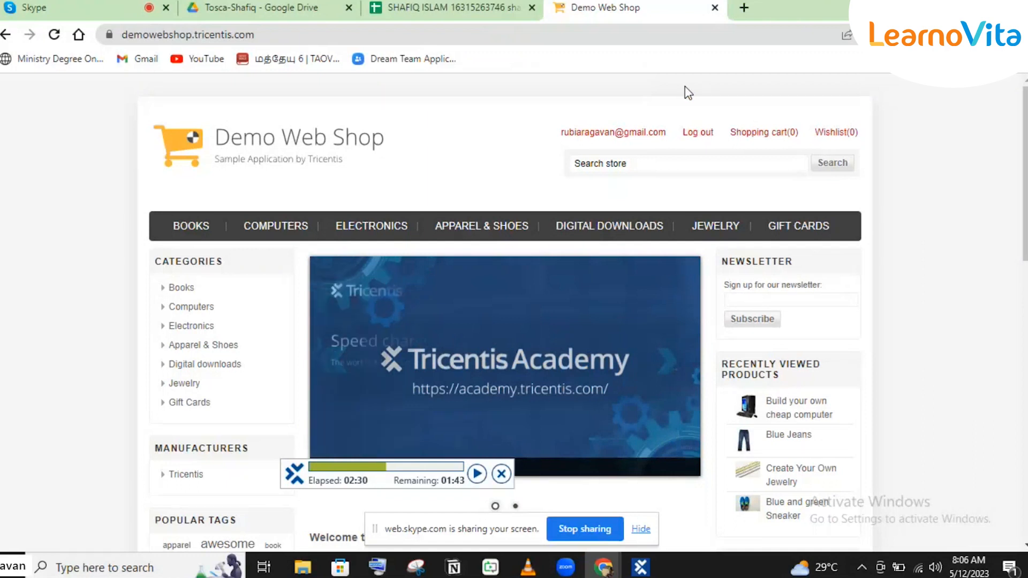
{"action": "left_click", "coordinate": [499, 475]}
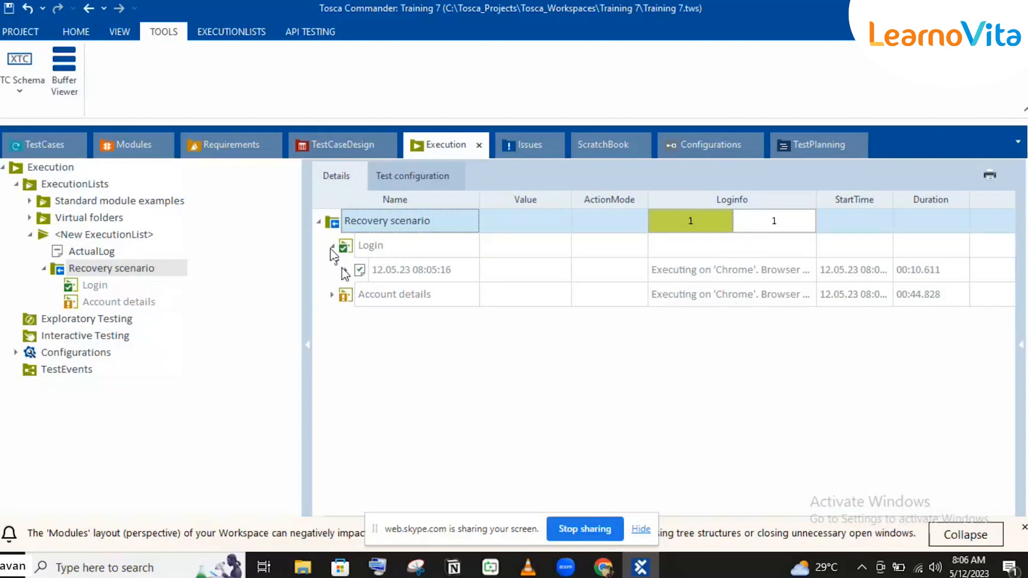
Step: Examine the Login execution log down to the logout step inside its Recovery Scenario
{"action": "left_click", "coordinate": [345, 270]}
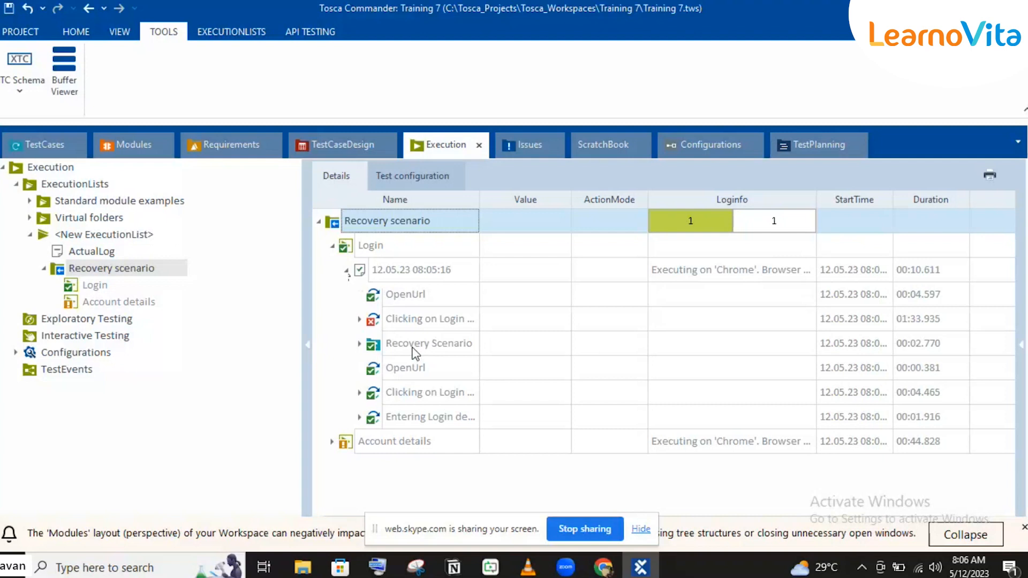
{"action": "left_click", "coordinate": [358, 343]}
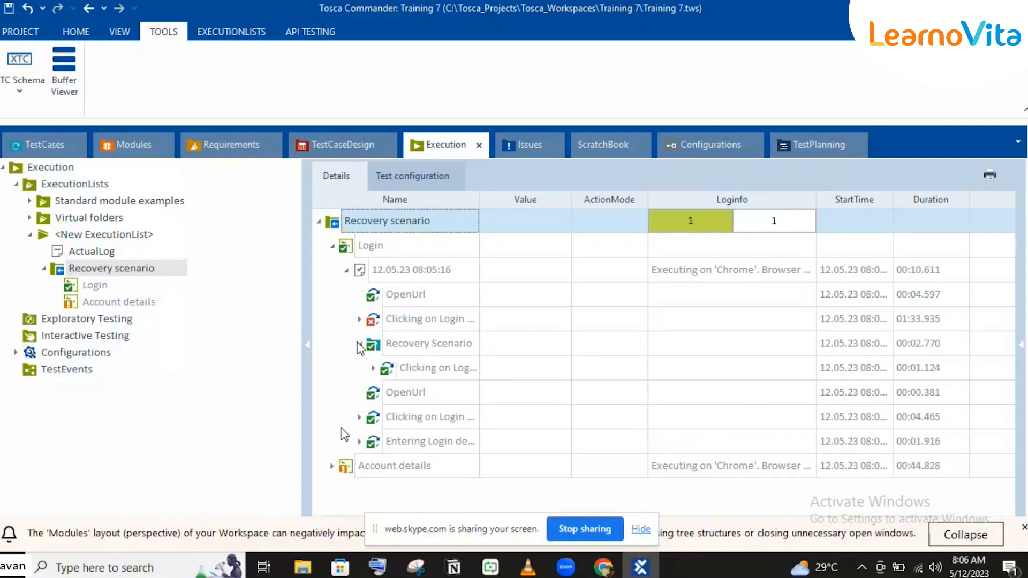
{"action": "left_click", "coordinate": [373, 368]}
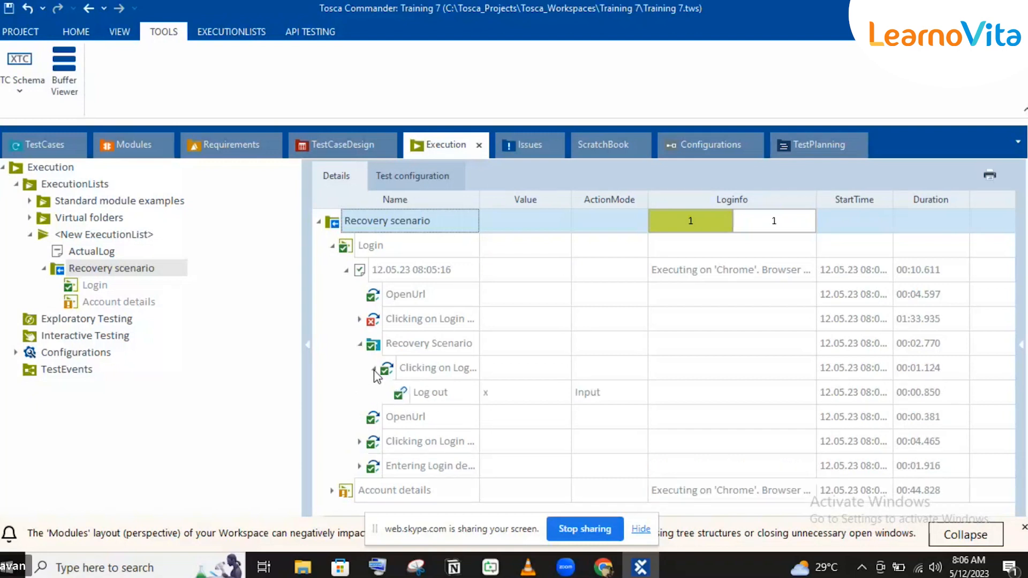
{"action": "left_click", "coordinate": [431, 370]}
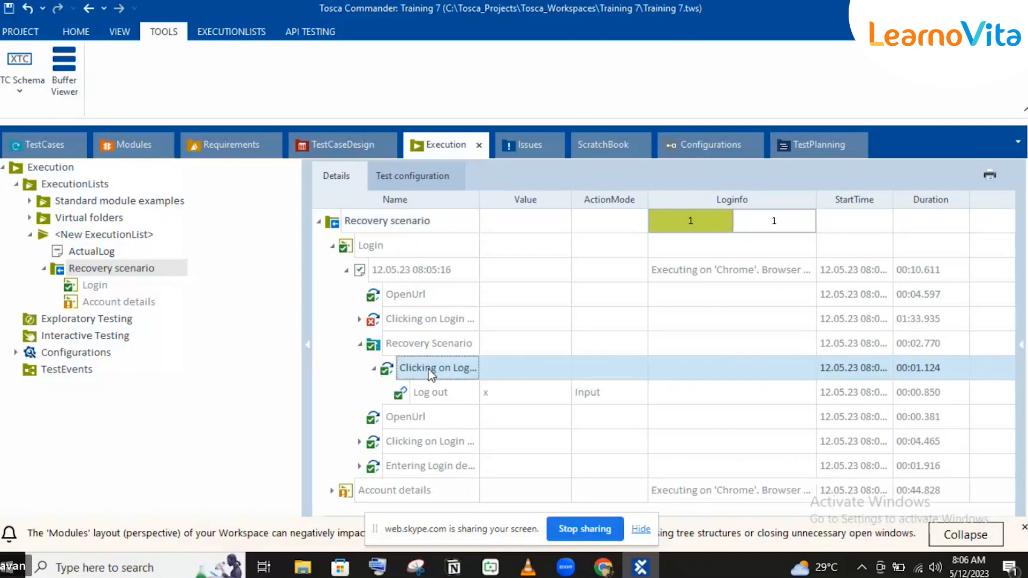
Step: Open the TestCases section and expand the Login test case in the Recovery scenario folder
{"action": "left_click", "coordinate": [30, 146]}
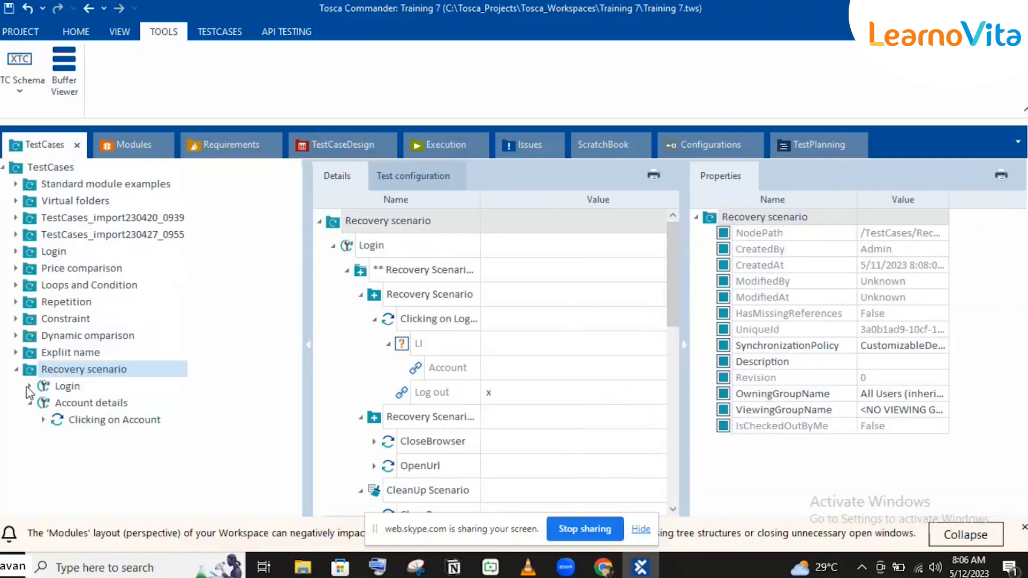
{"action": "left_click", "coordinate": [30, 386]}
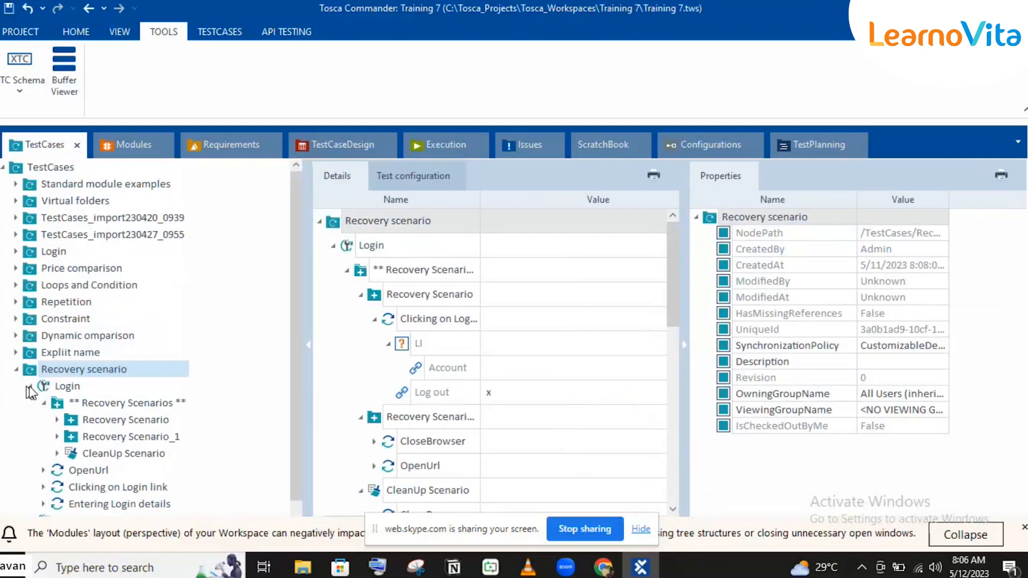
Step: Try deleting Recovery Scenario_1 from the Login test case's recovery scenarios
{"action": "left_click", "coordinate": [119, 437]}
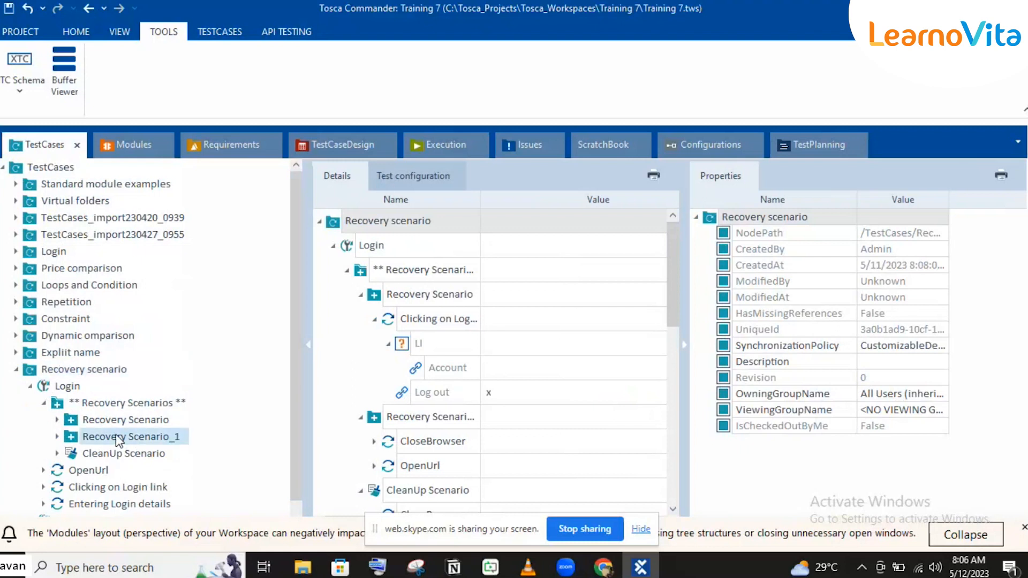
{"action": "left_click", "coordinate": [146, 437]}
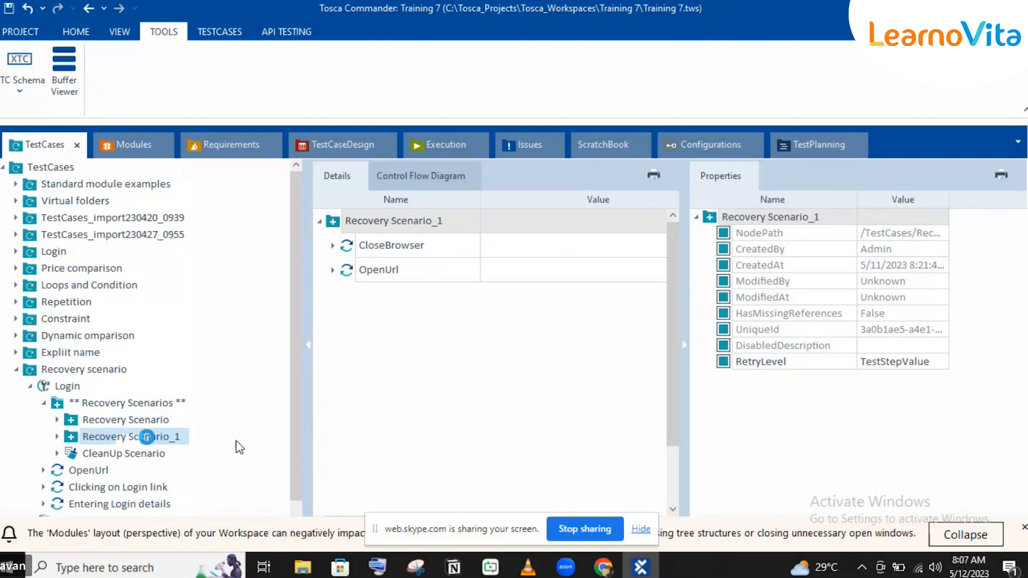
{"action": "key", "text": "Delete"}
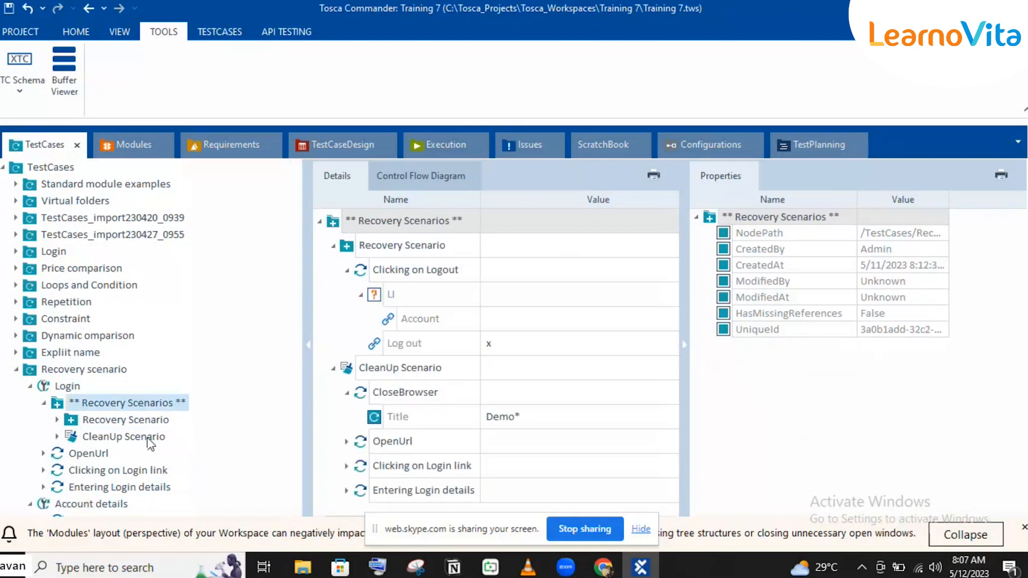
Step: Restore Recovery Scenario_1 and delete the Recovery Scenario that contains the Clicking on Logout step instead
{"action": "left_click", "coordinate": [143, 422]}
{"action": "left_click", "coordinate": [145, 425]}
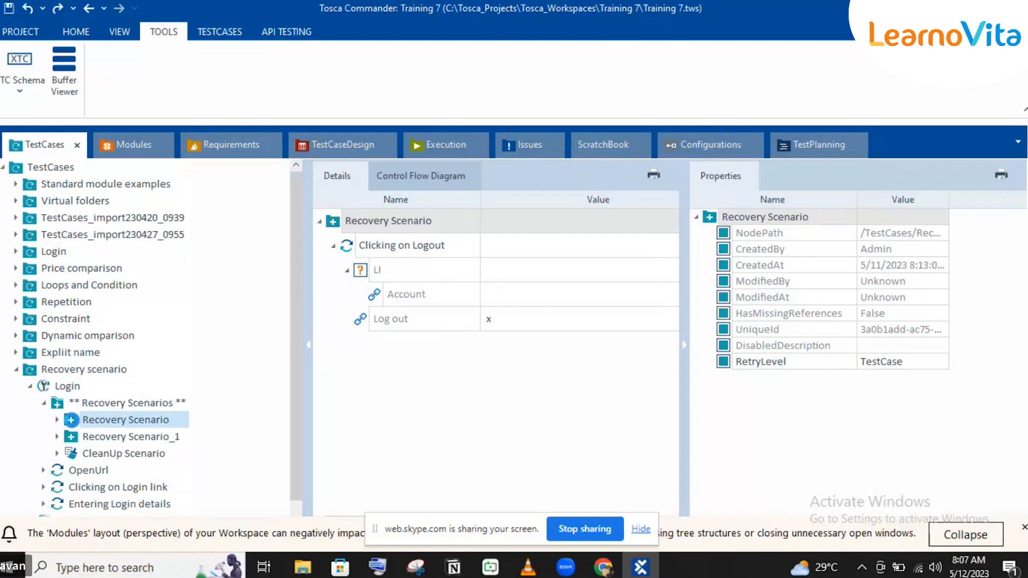
{"action": "key", "text": "Delete"}
{"action": "left_click", "coordinate": [106, 421]}
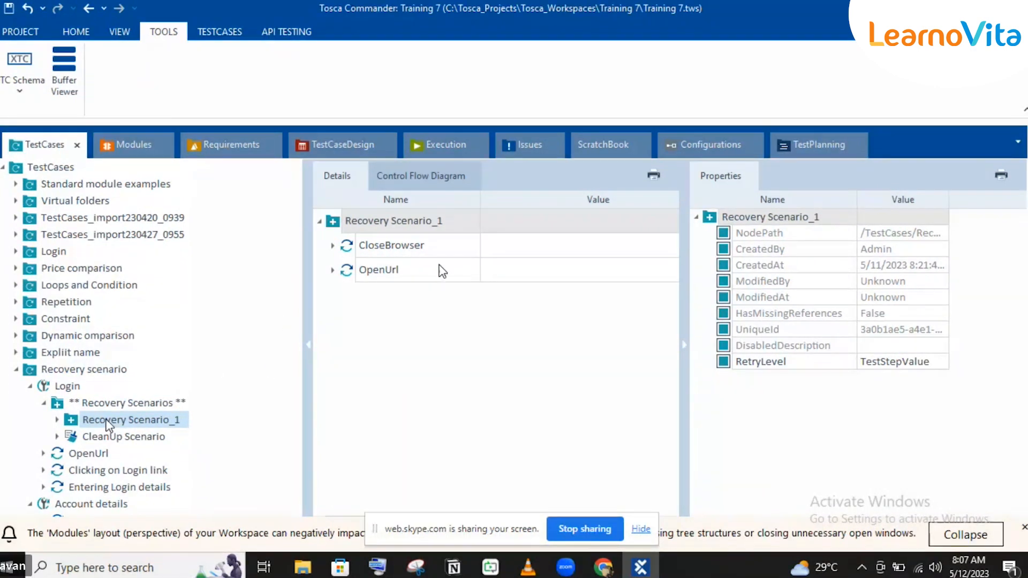
Step: Delete the previous execution logs of Login and Account details in the Execution section
{"action": "left_click", "coordinate": [438, 149]}
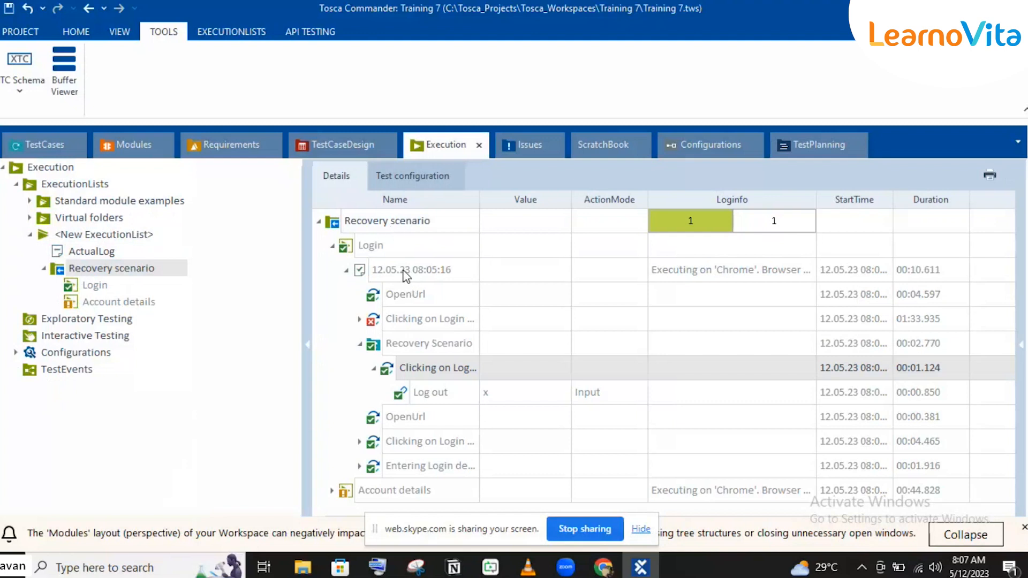
{"action": "left_click", "coordinate": [405, 271]}
{"action": "key", "text": "Delete"}
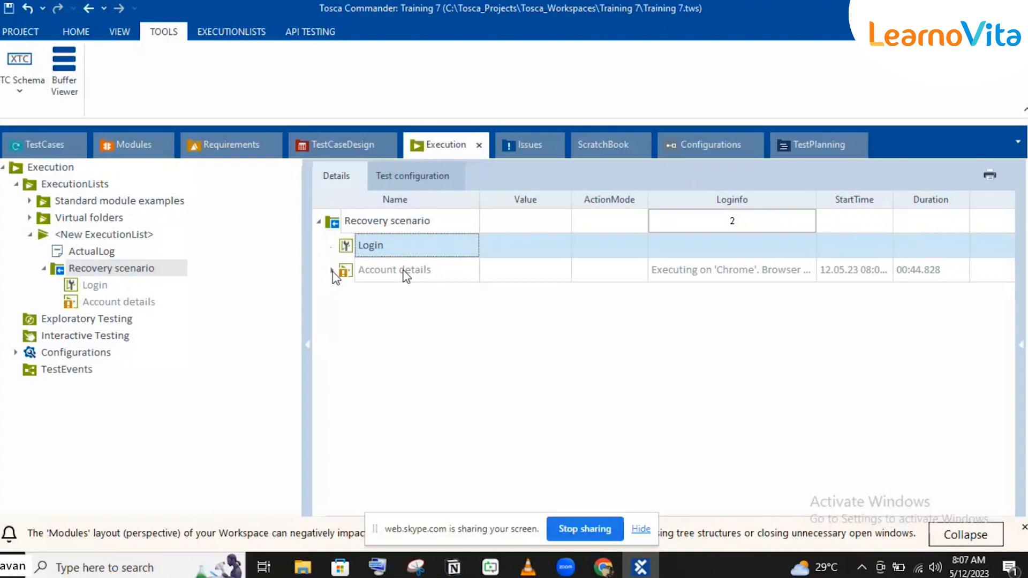
{"action": "left_click", "coordinate": [333, 270]}
{"action": "left_click", "coordinate": [393, 293]}
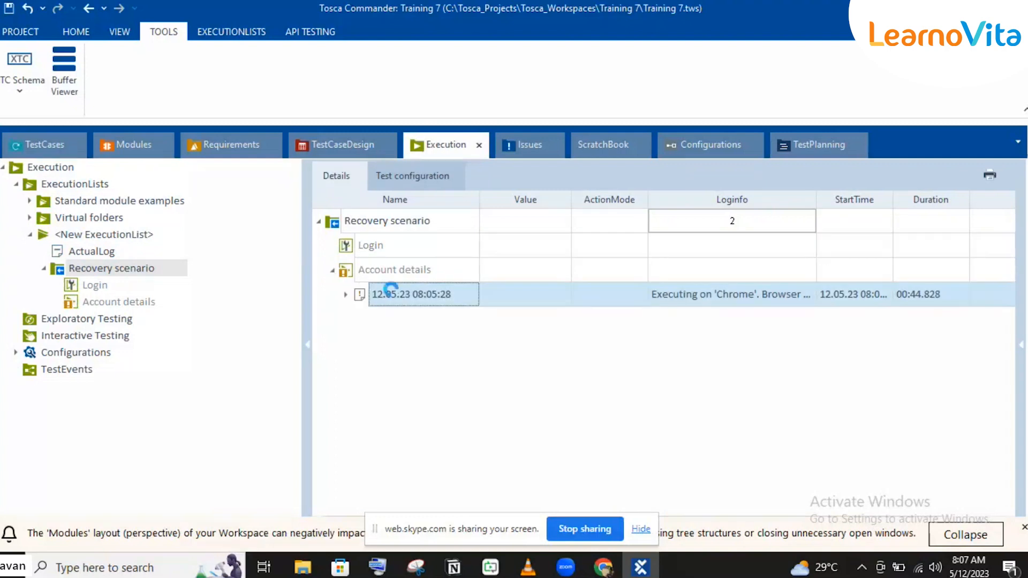
{"action": "key", "text": "Delete"}
Step: Run the Recovery scenario execution entry again and close the Demo Web Shop page in Chrome
{"action": "left_click", "coordinate": [385, 223]}
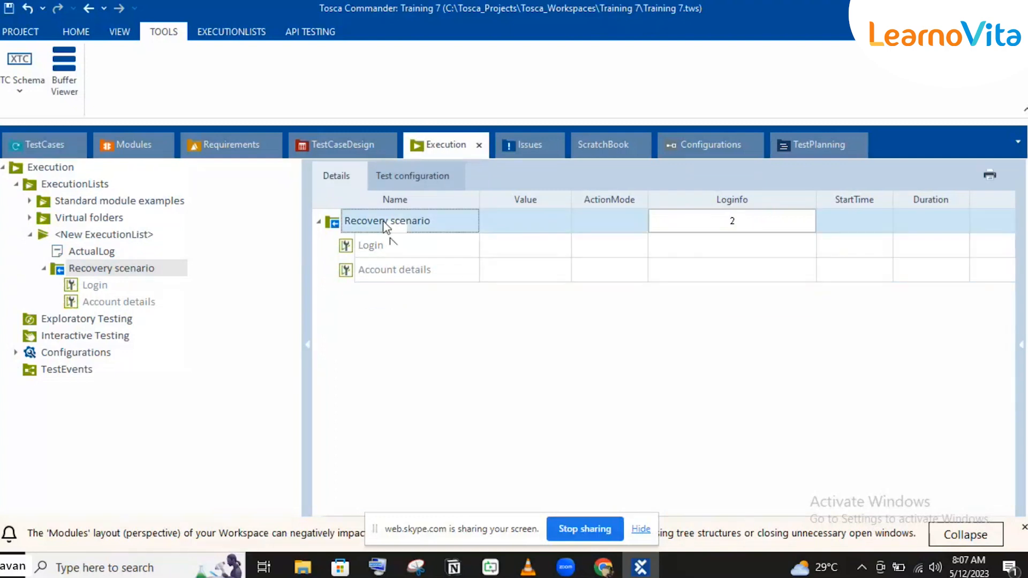
{"action": "key", "text": "F6"}
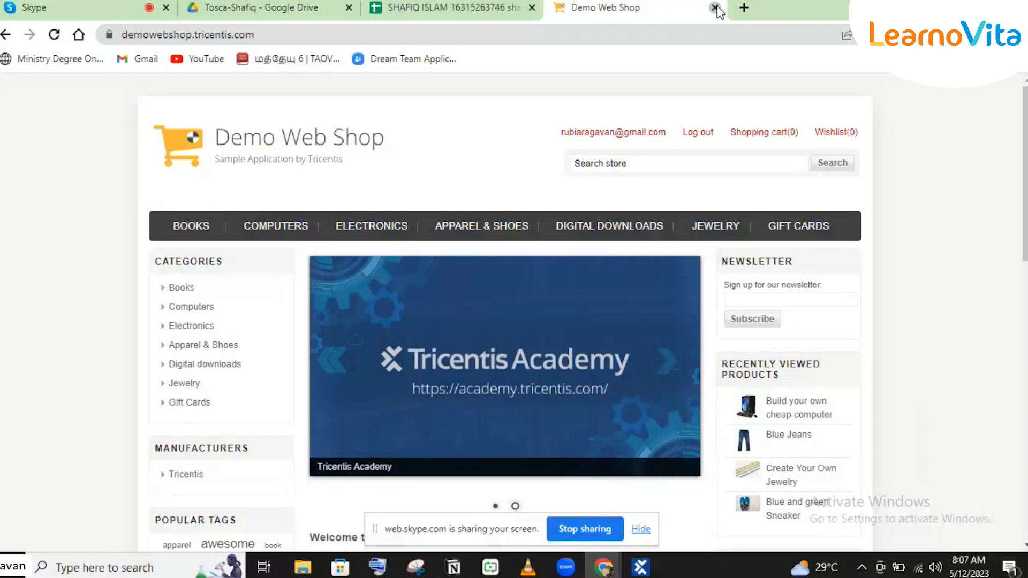
{"action": "left_click", "coordinate": [715, 8]}
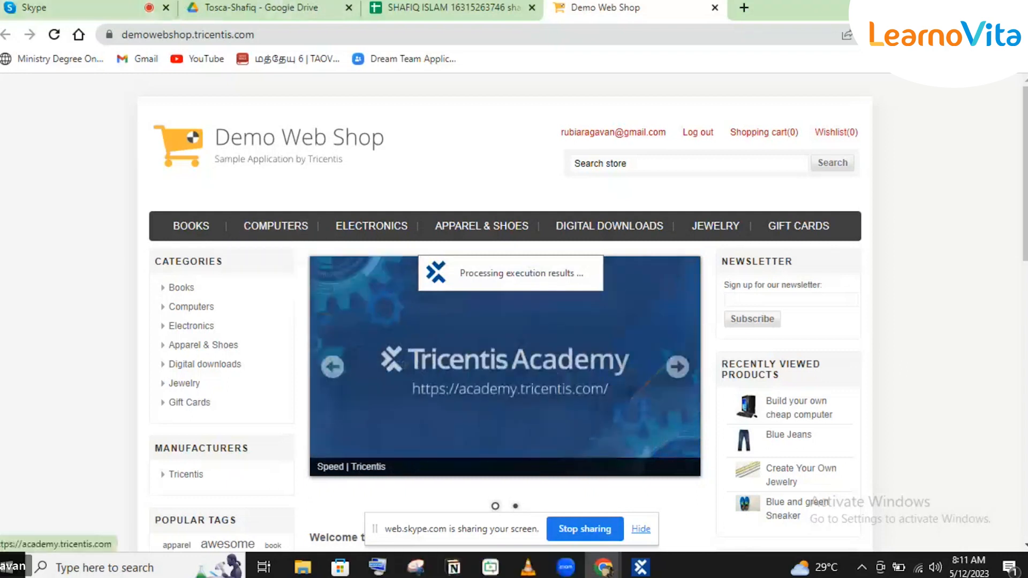
Step: Return to Tosca Commander and examine the new Login log down to the failed login-link step in its CleanUp Scenario
{"action": "left_click", "coordinate": [650, 570]}
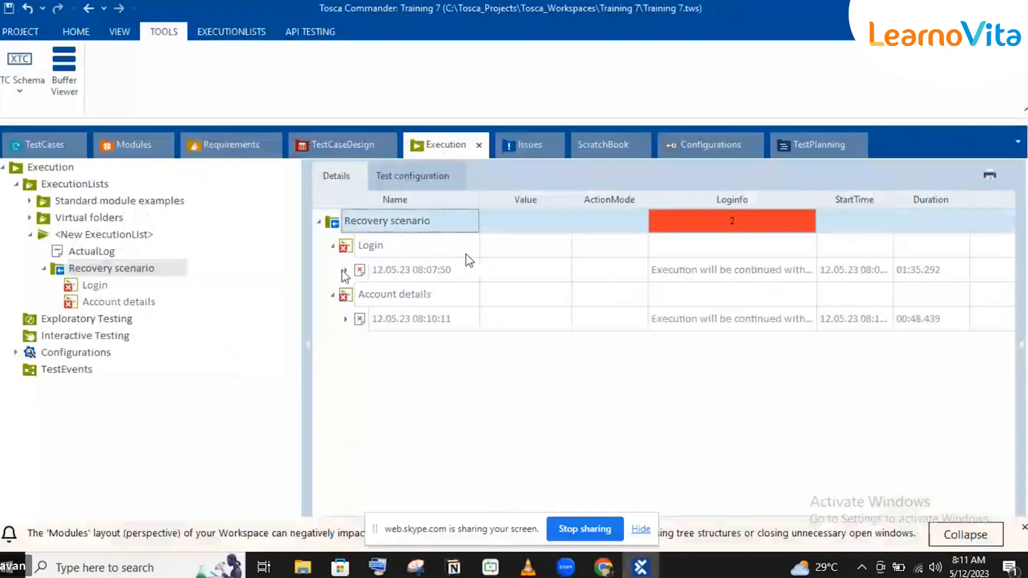
{"action": "left_click", "coordinate": [344, 270]}
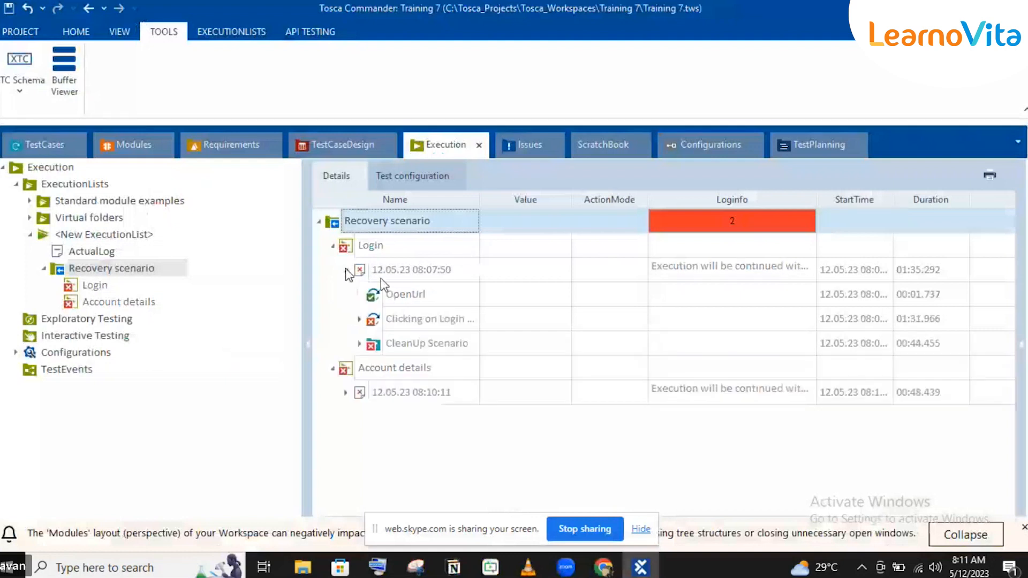
{"action": "left_click", "coordinate": [359, 344]}
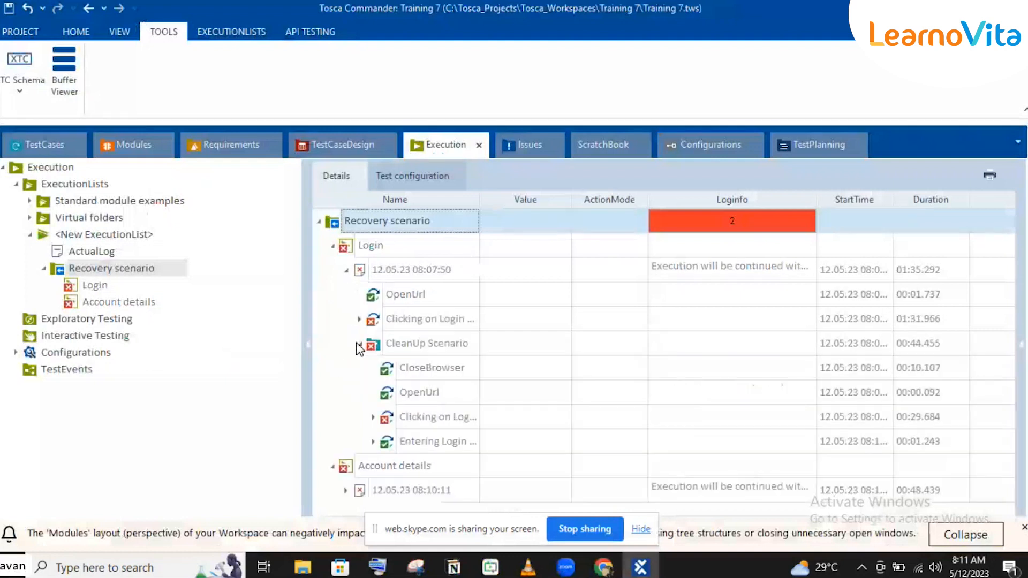
{"action": "left_click", "coordinate": [373, 417]}
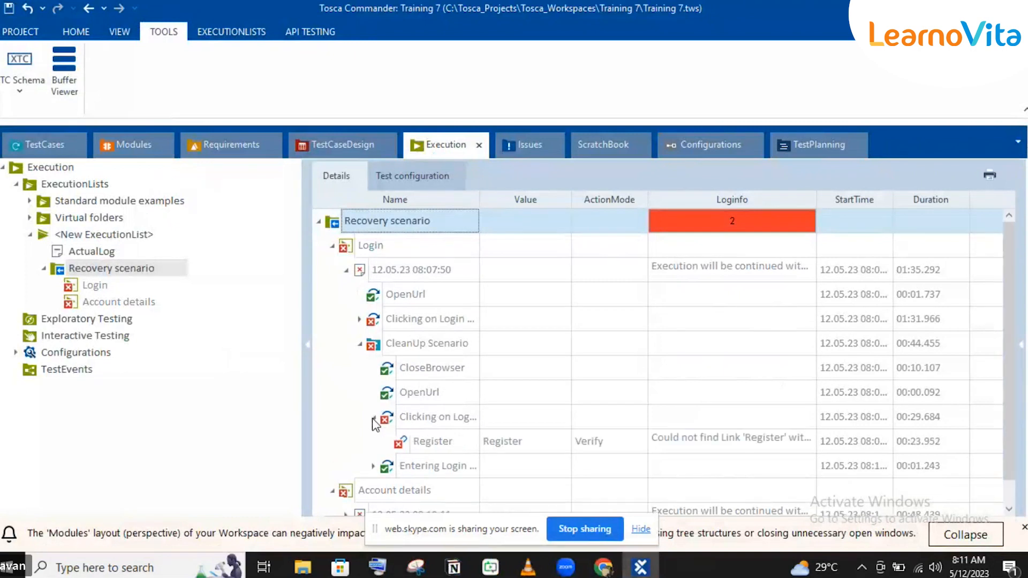
Step: Collapse the failed login-link entry in the execution log and open the CleanUp Scenario of the Login test case
{"action": "left_click", "coordinate": [372, 418]}
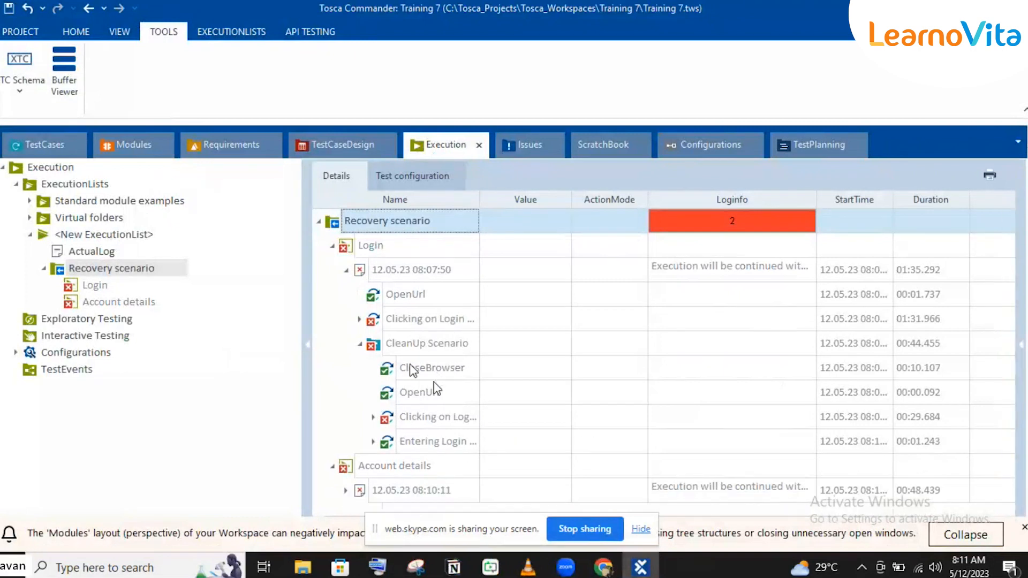
{"action": "left_click", "coordinate": [43, 151]}
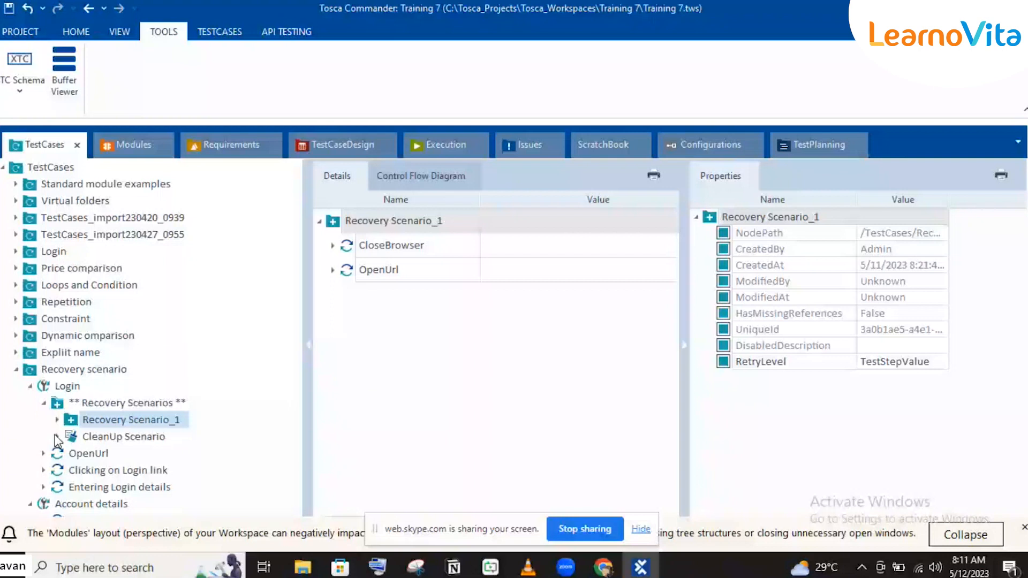
{"action": "left_click", "coordinate": [88, 438]}
{"action": "type", "text": "logout"}
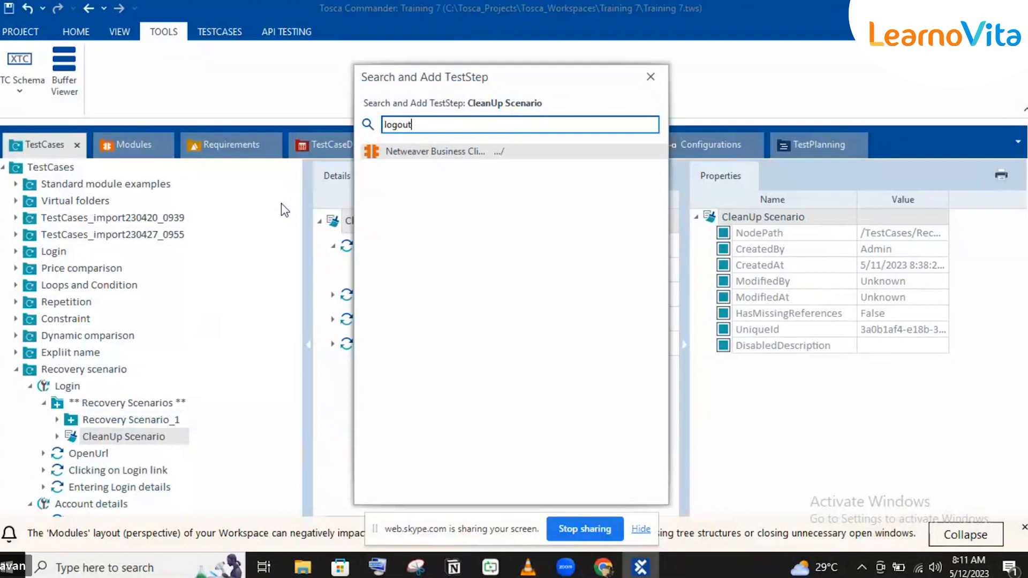
{"action": "key", "text": "BackSpace"}
{"action": "type", "text": "t"}
{"action": "key", "text": "Escape"}
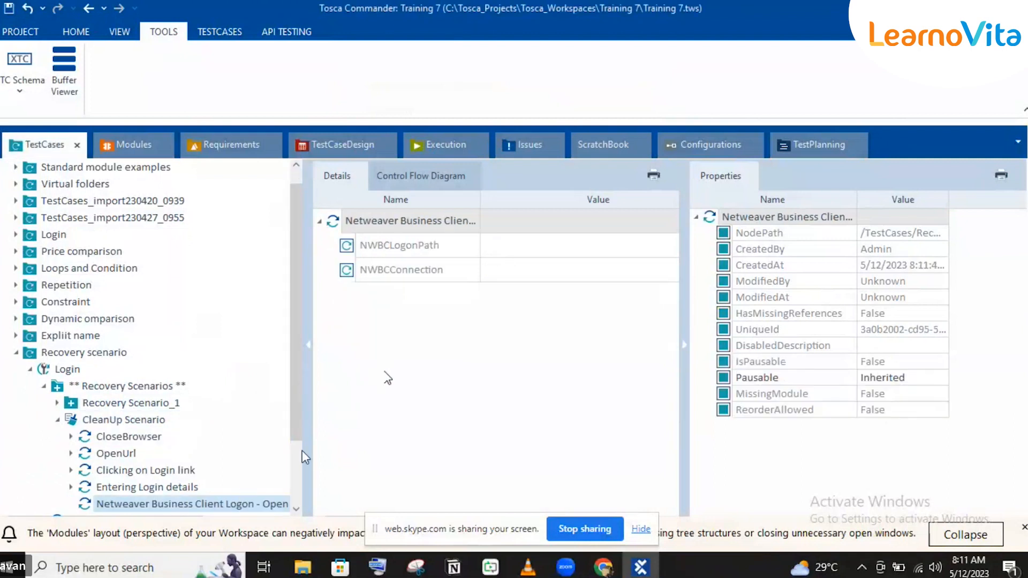
{"action": "key", "text": "ctrl+z"}
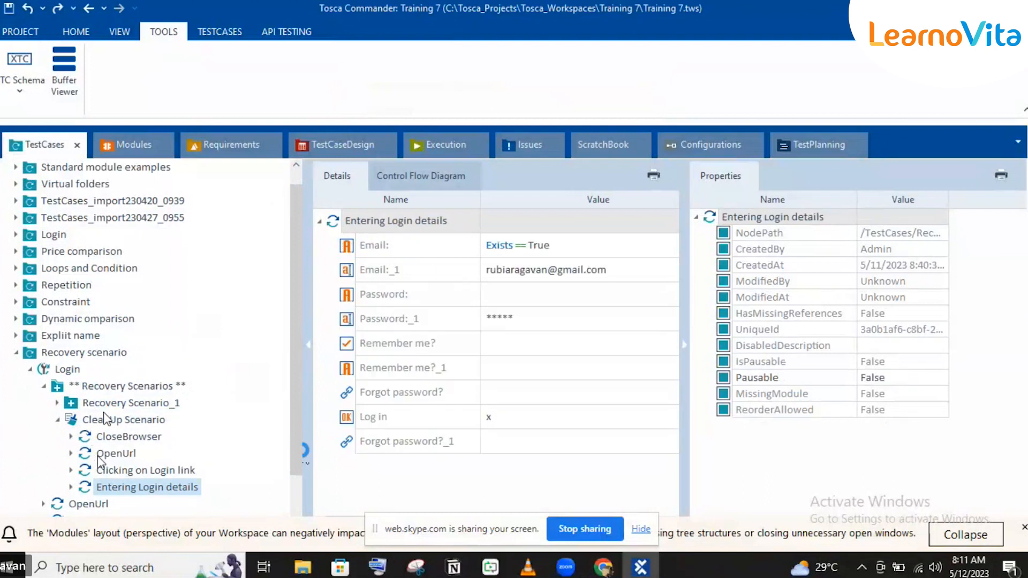
Step: Add the Account and Logout module as a test step to the CleanUp Scenario and move it above CloseBrowser
{"action": "left_click", "coordinate": [158, 431]}
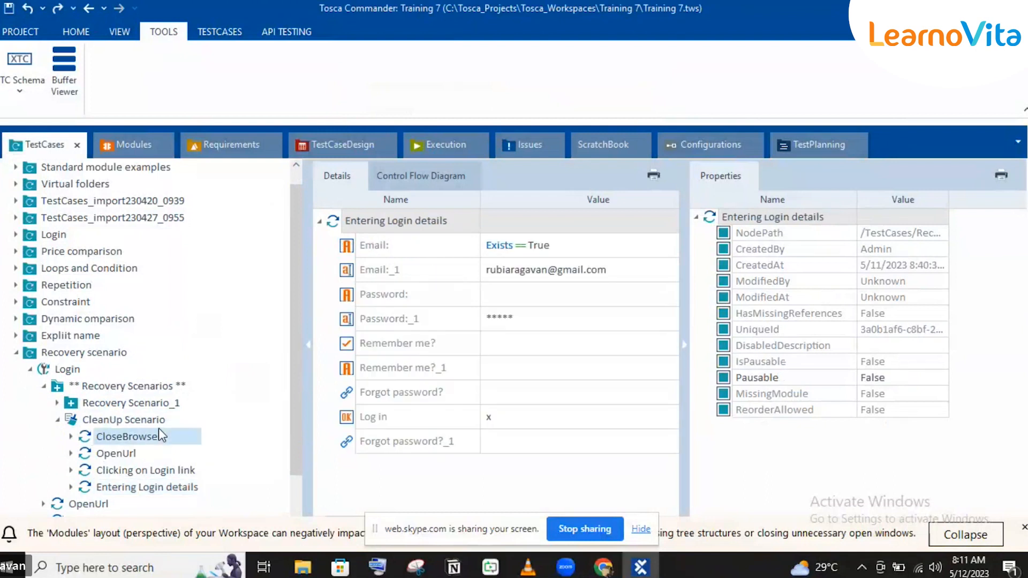
{"action": "scroll", "coordinate": [159, 428], "scroll_direction": "down", "scroll_amount": 2}
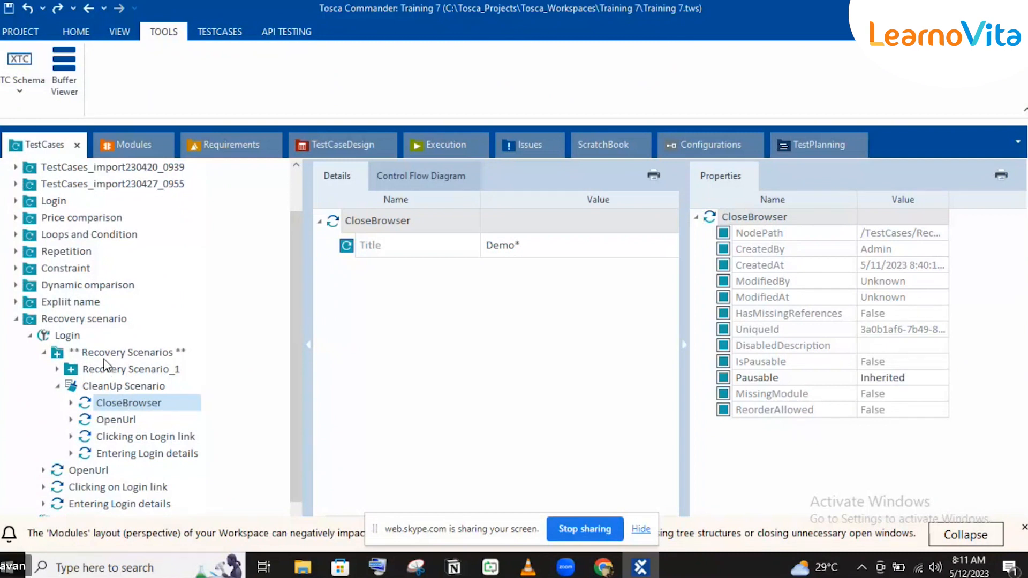
{"action": "left_click", "coordinate": [100, 382]}
{"action": "key", "text": "ctrl+t"}
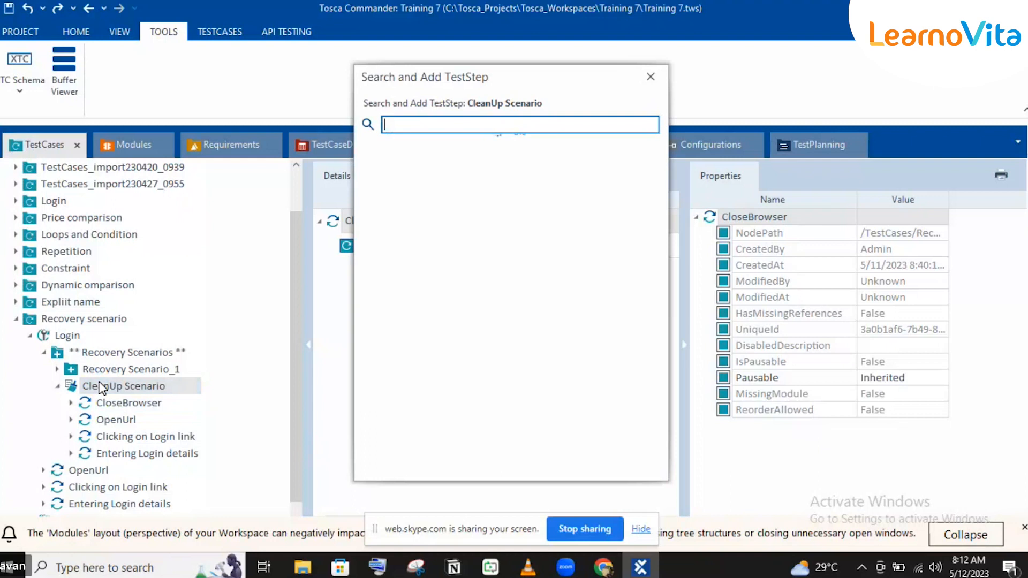
{"action": "type", "text": "logou"}
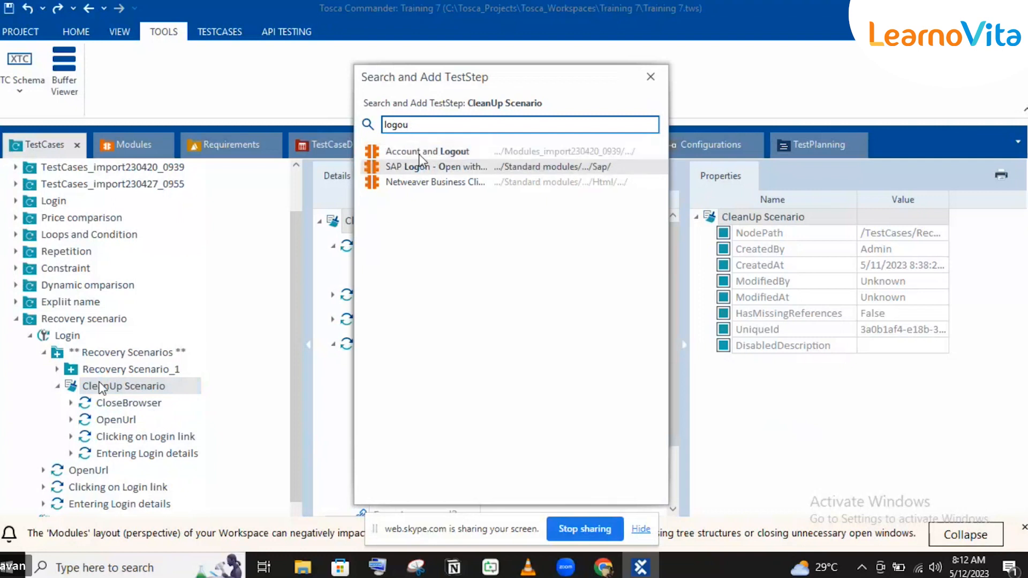
{"action": "key", "text": "Escape"}
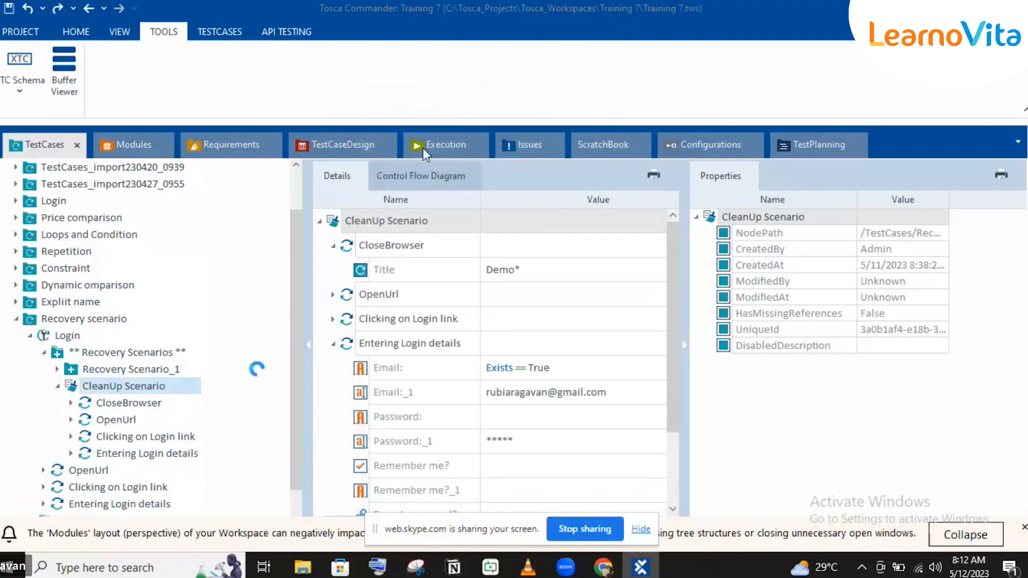
{"action": "left_click", "coordinate": [102, 470]}
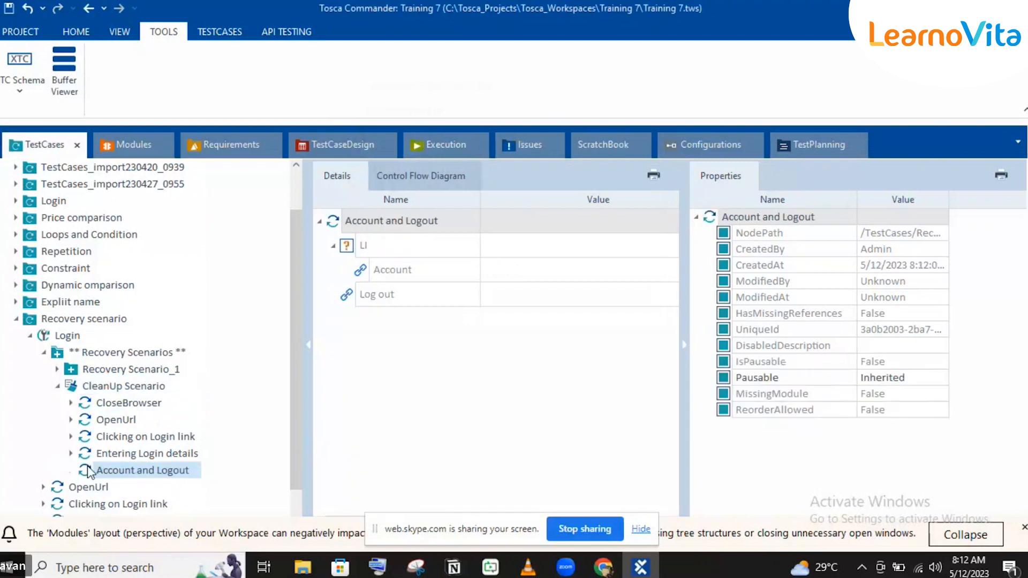
{"action": "left_click_drag", "start_coordinate": [98, 442], "coordinate": [103, 404]}
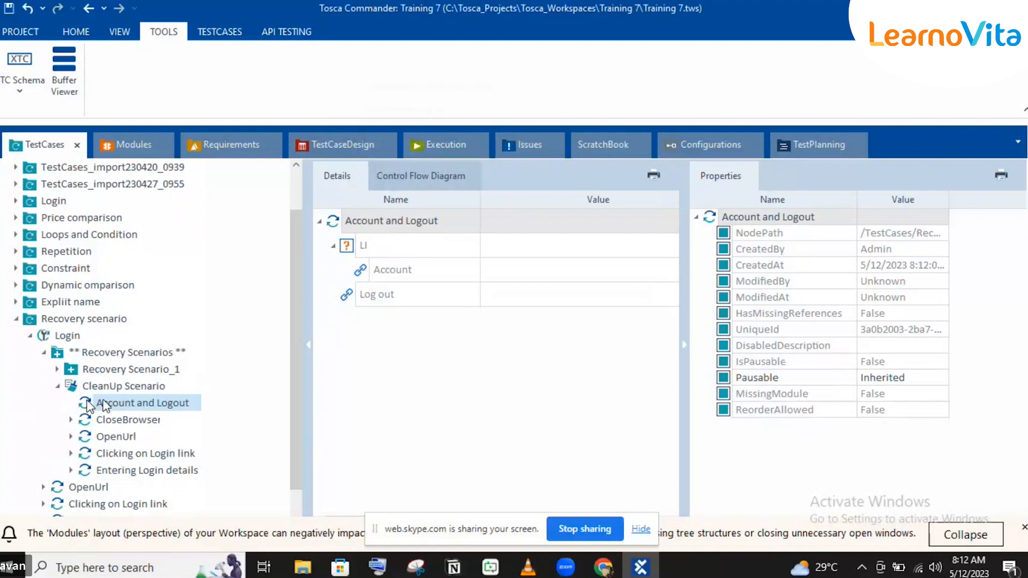
Step: Set the Log out value of the Account and Logout step to x
{"action": "left_click", "coordinate": [540, 296]}
{"action": "left_click", "coordinate": [539, 295]}
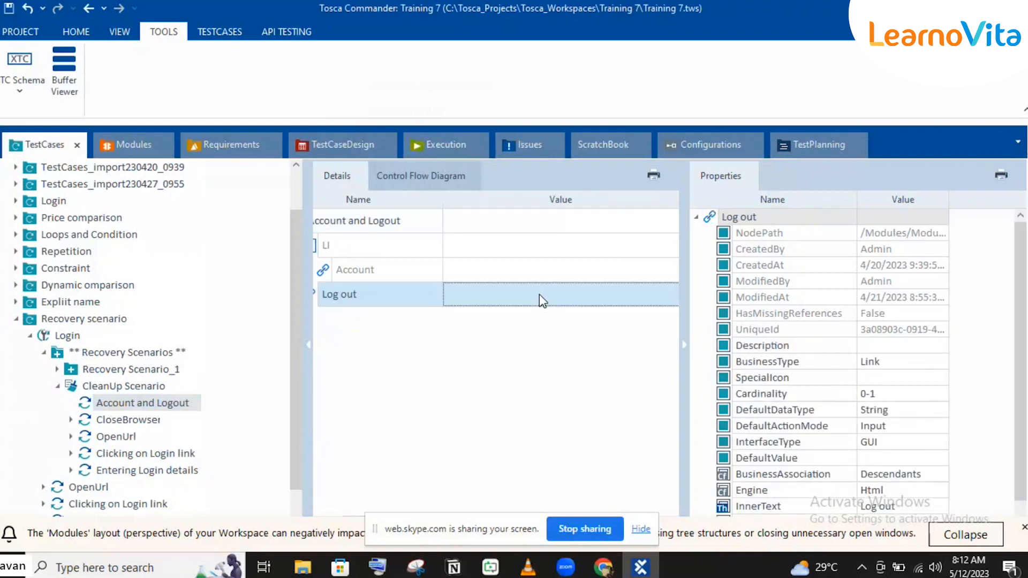
{"action": "type", "text": "x"}
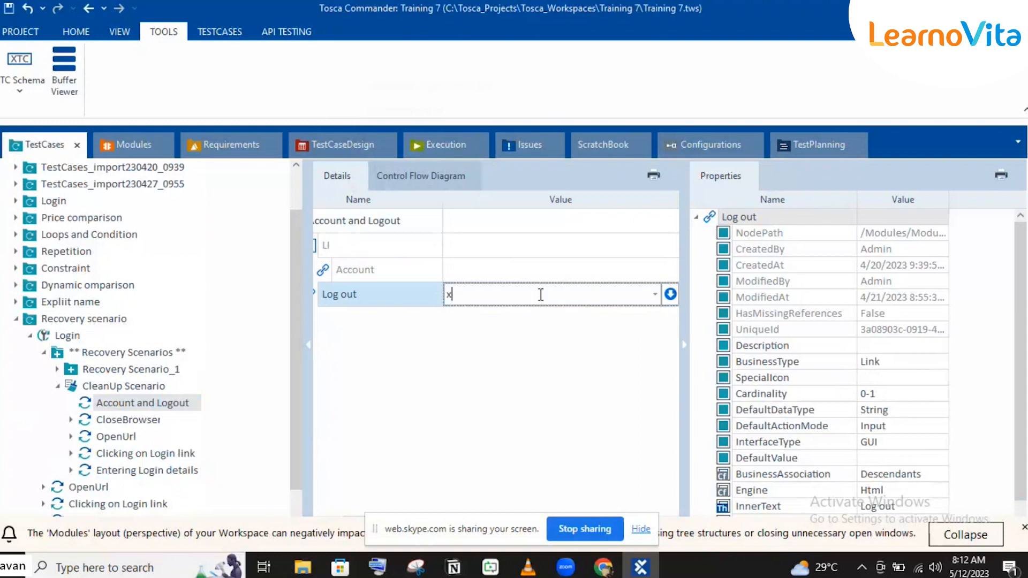
{"action": "left_click", "coordinate": [403, 265]}
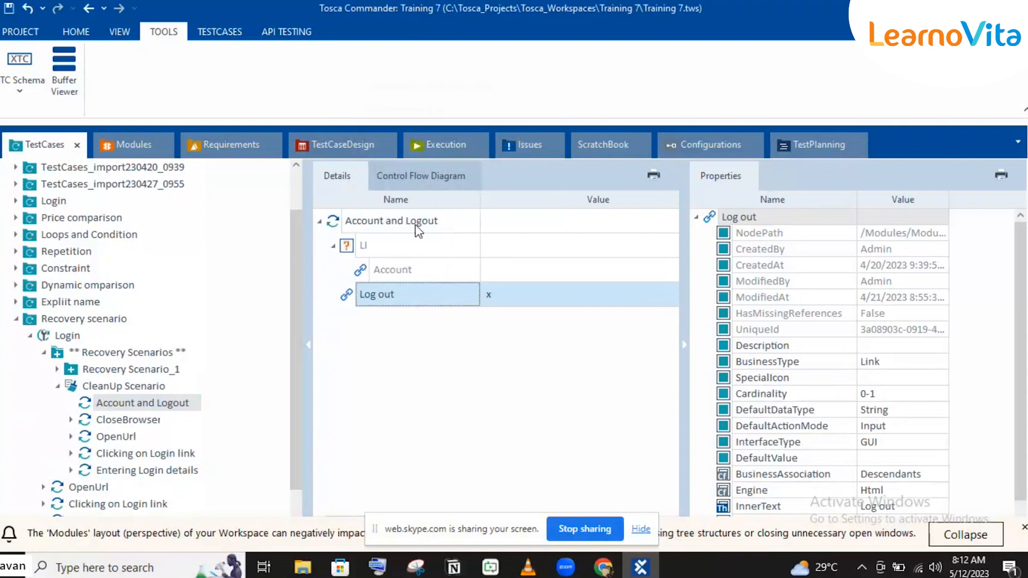
Step: Examine the Account details execution log down to the failed LI entry and open its full log message
{"action": "left_click", "coordinate": [445, 144]}
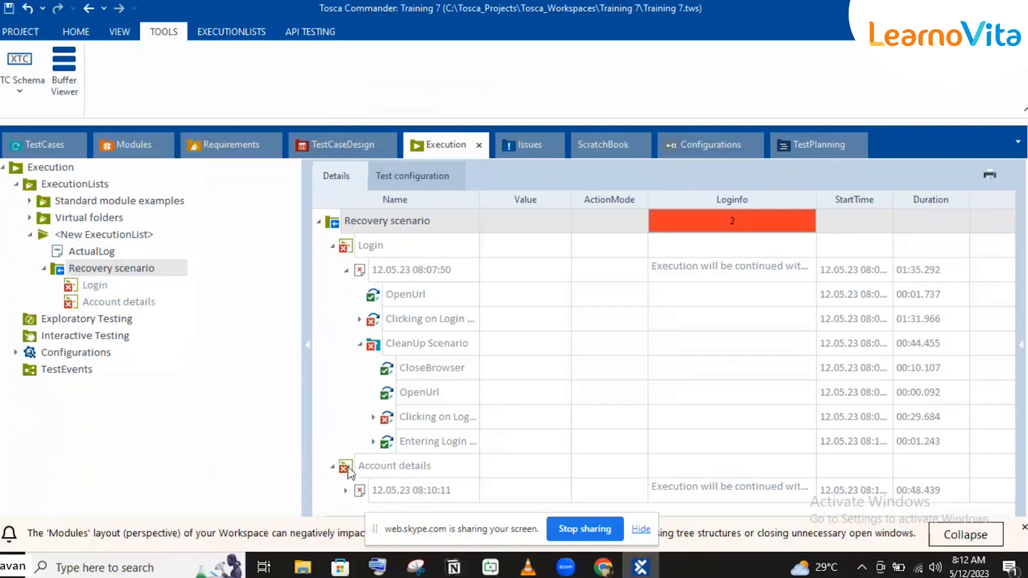
{"action": "left_click", "coordinate": [332, 245]}
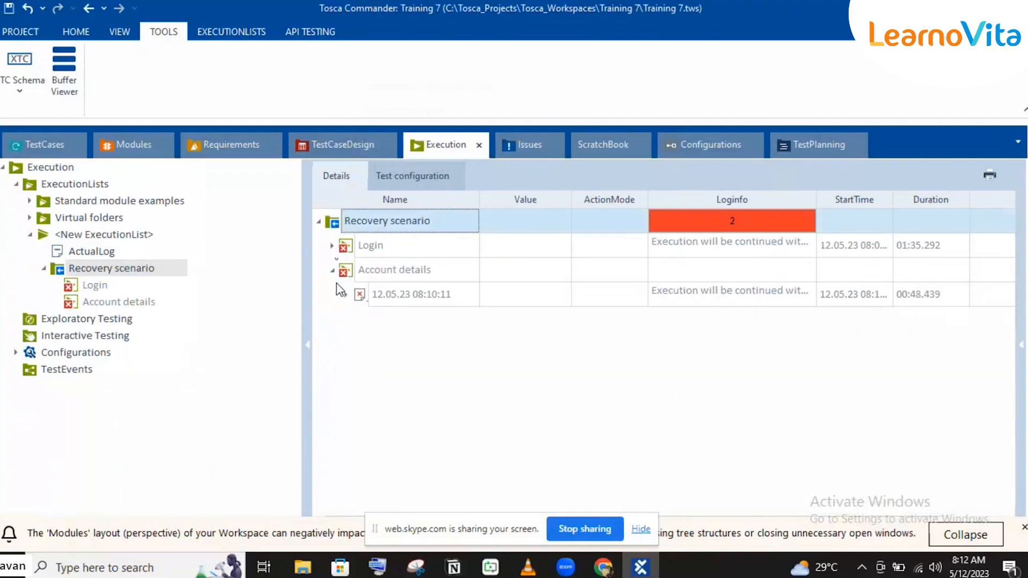
{"action": "left_click", "coordinate": [345, 295]}
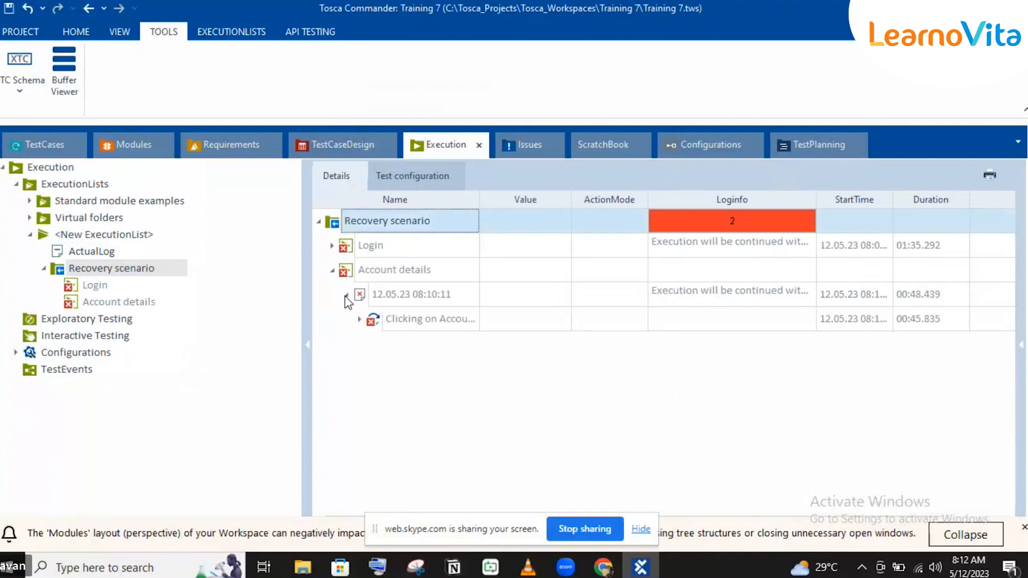
{"action": "left_click", "coordinate": [360, 320]}
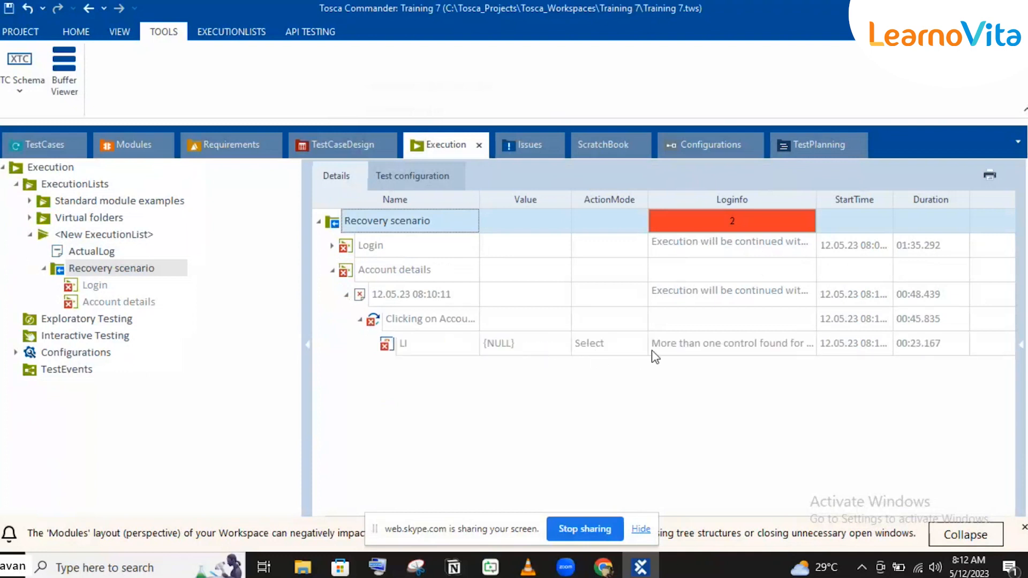
{"action": "left_click", "coordinate": [720, 345]}
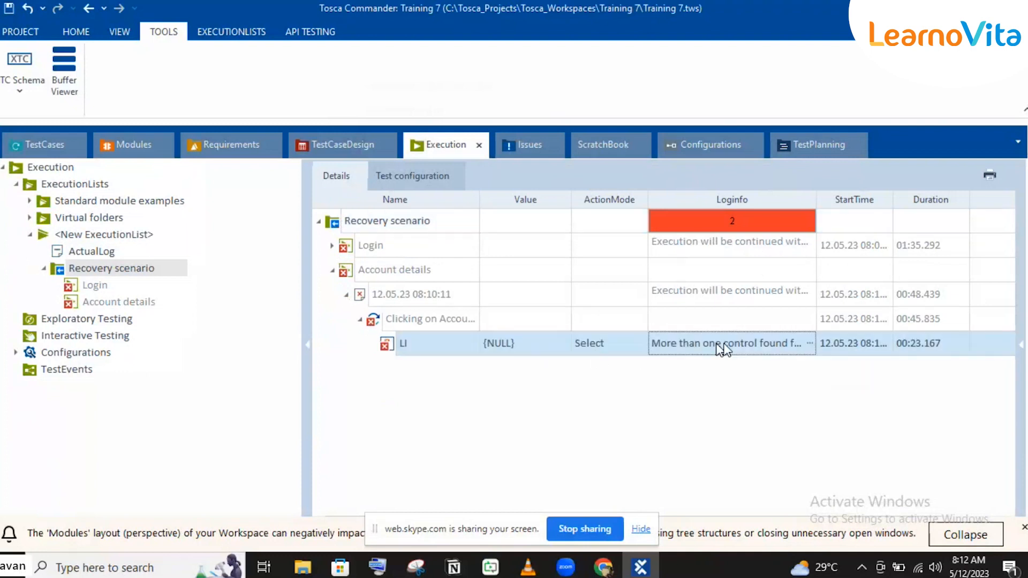
{"action": "left_click", "coordinate": [808, 343]}
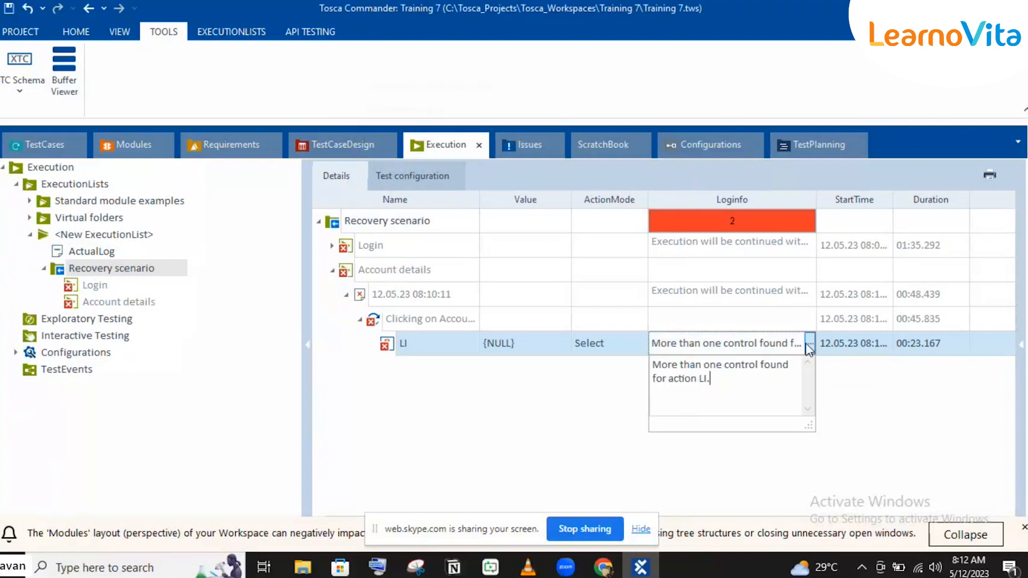
Step: Go from the Account details log to its test case and examine the action modes of the Clicking on Account step
{"action": "left_click", "coordinate": [409, 275]}
{"action": "left_click", "coordinate": [409, 274]}
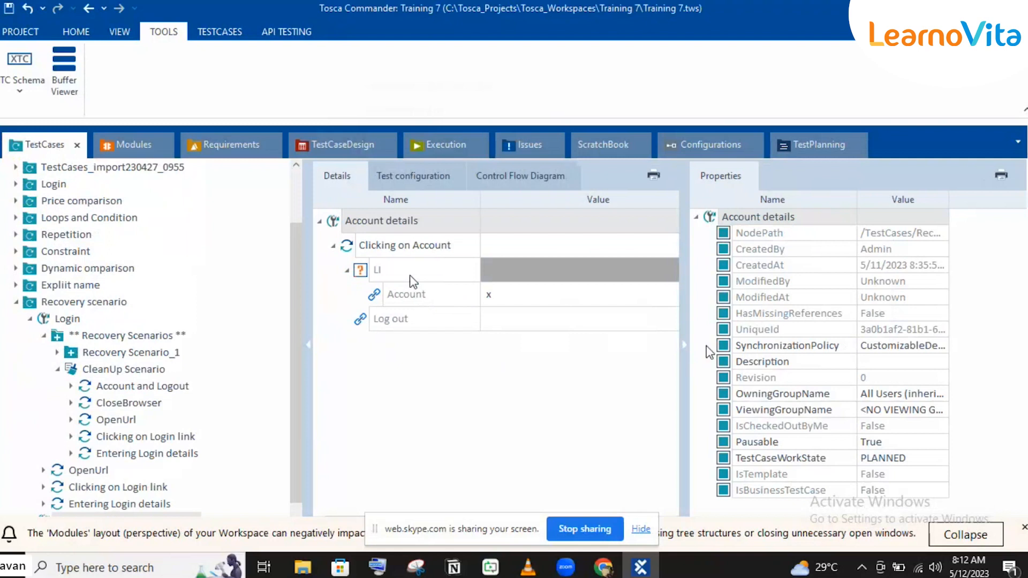
{"action": "left_click", "coordinate": [684, 349]}
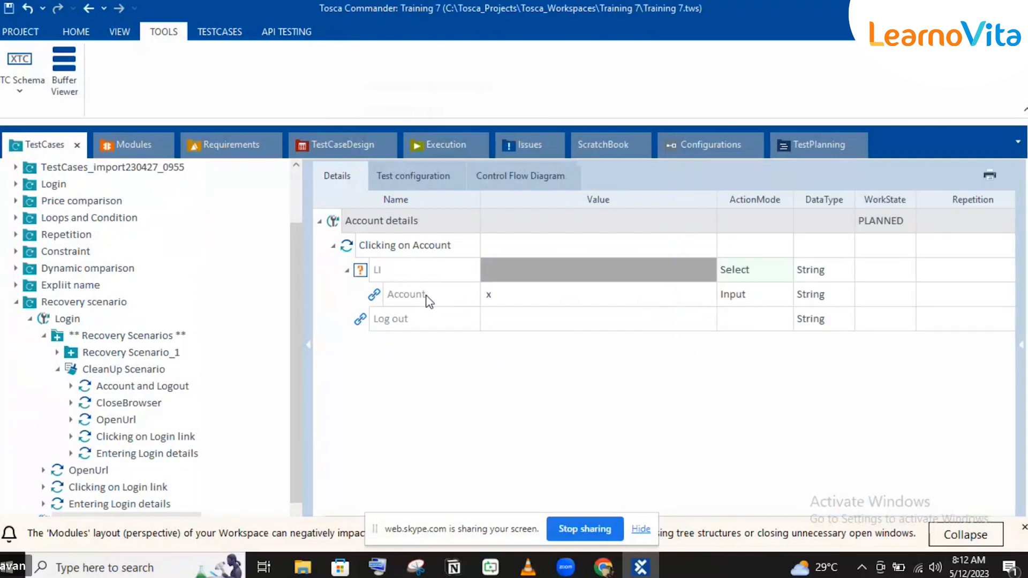
{"action": "left_click", "coordinate": [374, 297]}
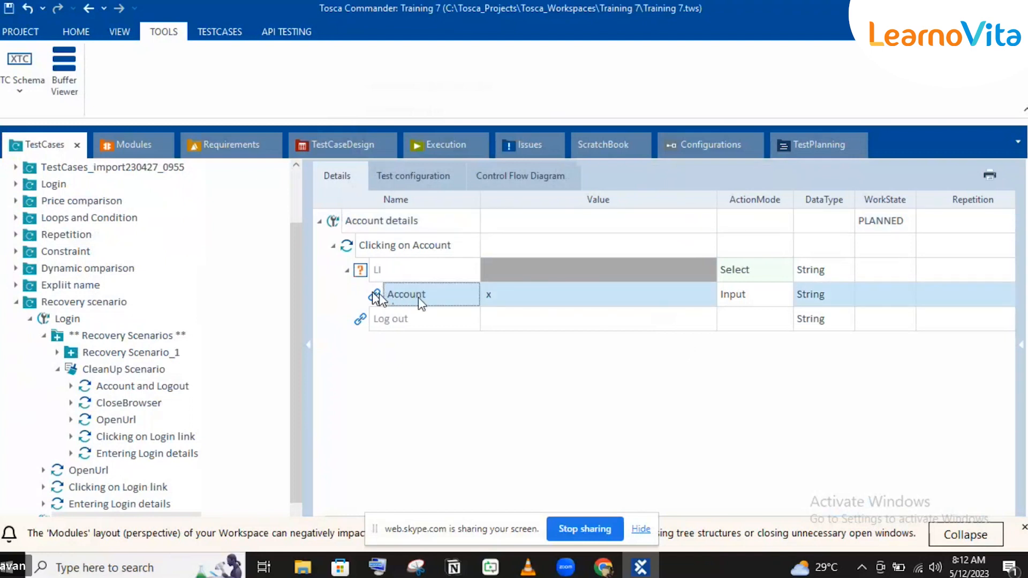
Step: Open the module behind Clicking on Account and inspect the properties of Account and Logout and its LI control, dismissing the layout notification
{"action": "left_click", "coordinate": [372, 245]}
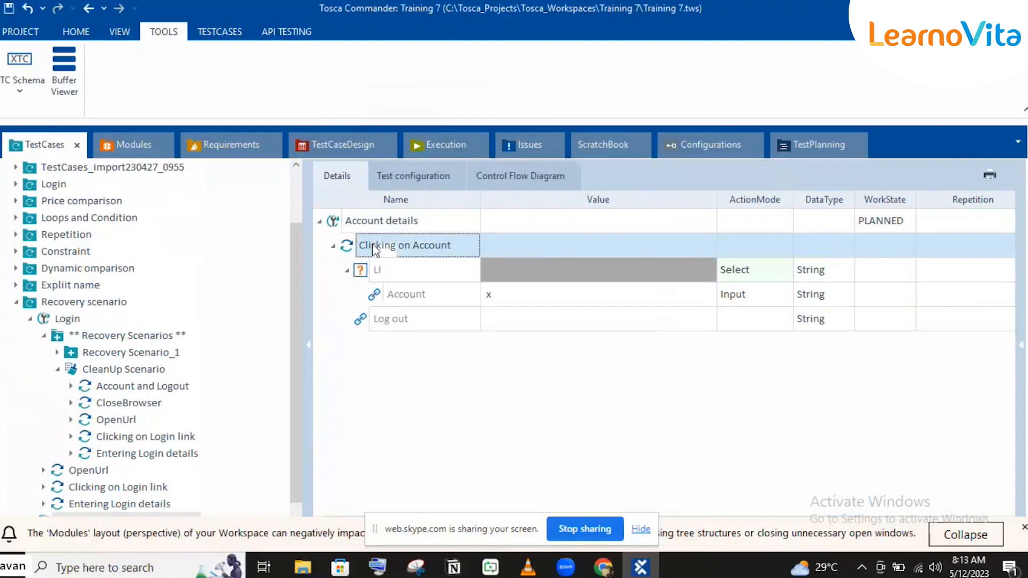
{"action": "left_click", "coordinate": [372, 244]}
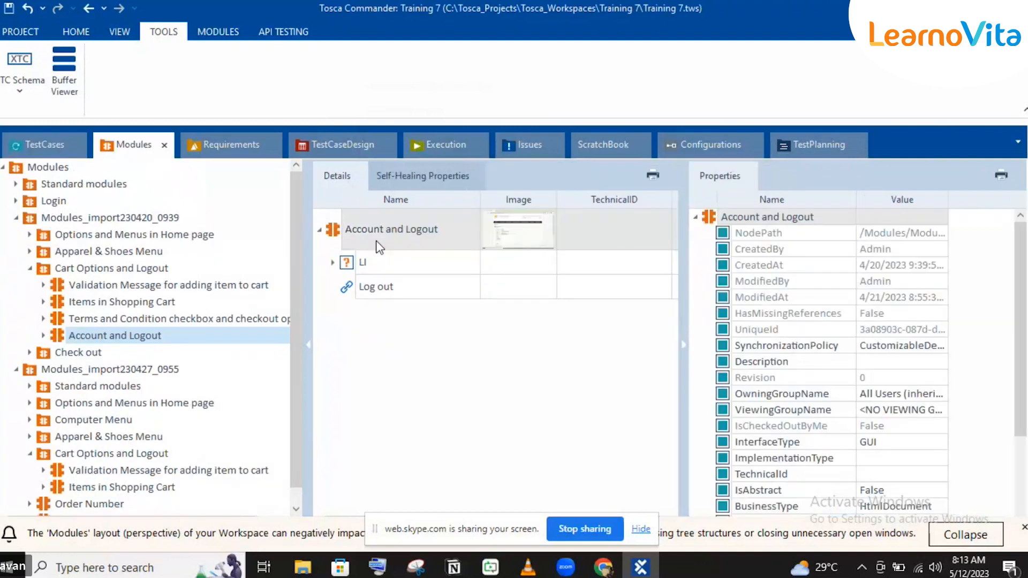
{"action": "left_click", "coordinate": [337, 233]}
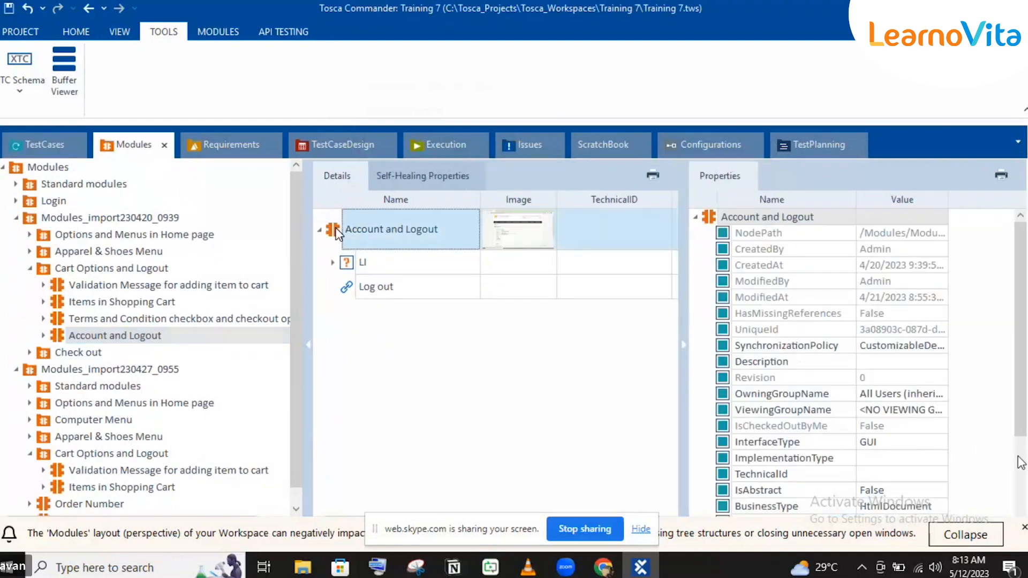
{"action": "scroll", "coordinate": [1020, 462], "scroll_direction": "down", "scroll_amount": 3}
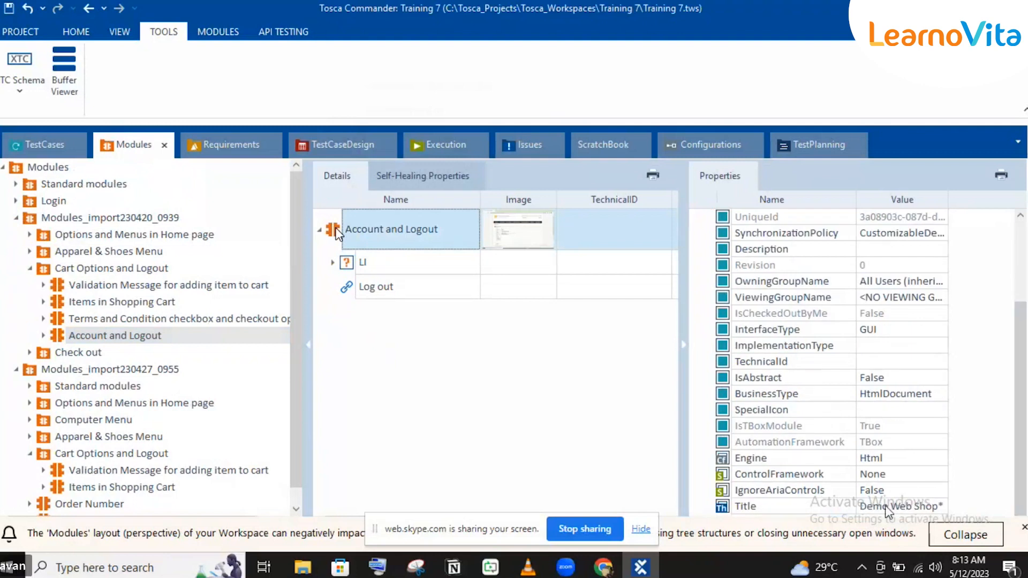
{"action": "left_click", "coordinate": [443, 266]}
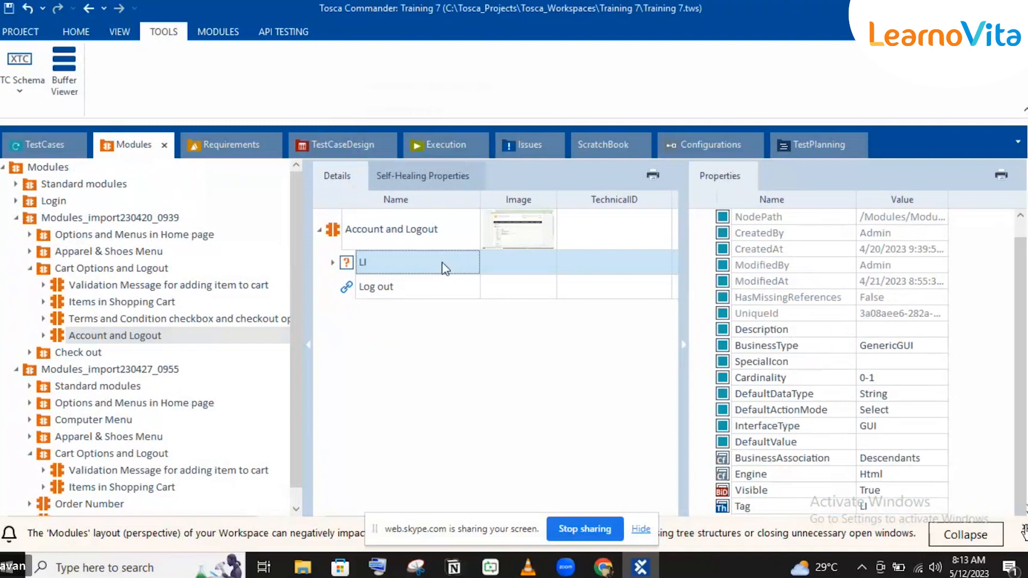
{"action": "left_click", "coordinate": [1023, 528]}
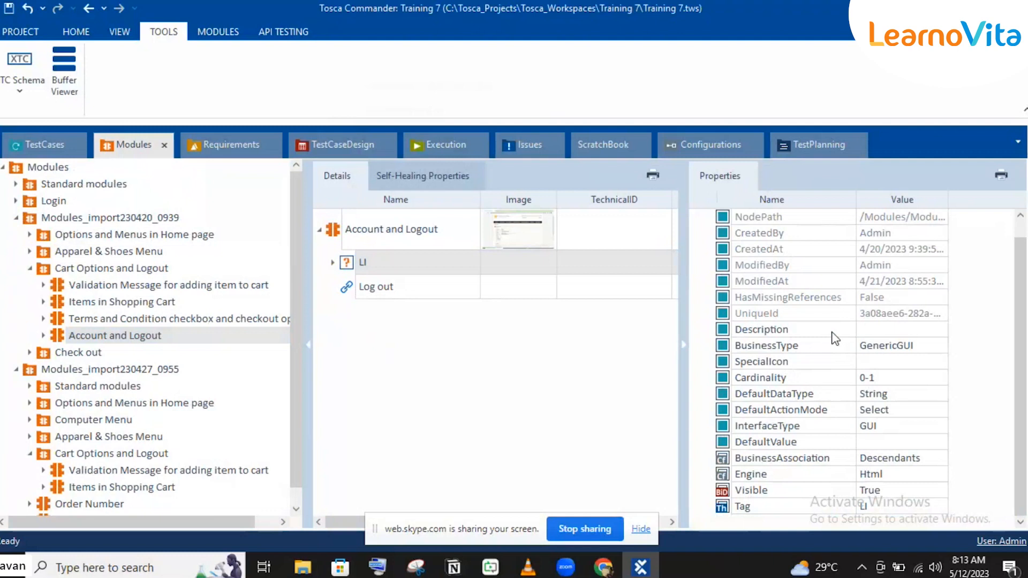
Step: Delete the Clicking on Account test step from the Account details test case
{"action": "left_click", "coordinate": [44, 144]}
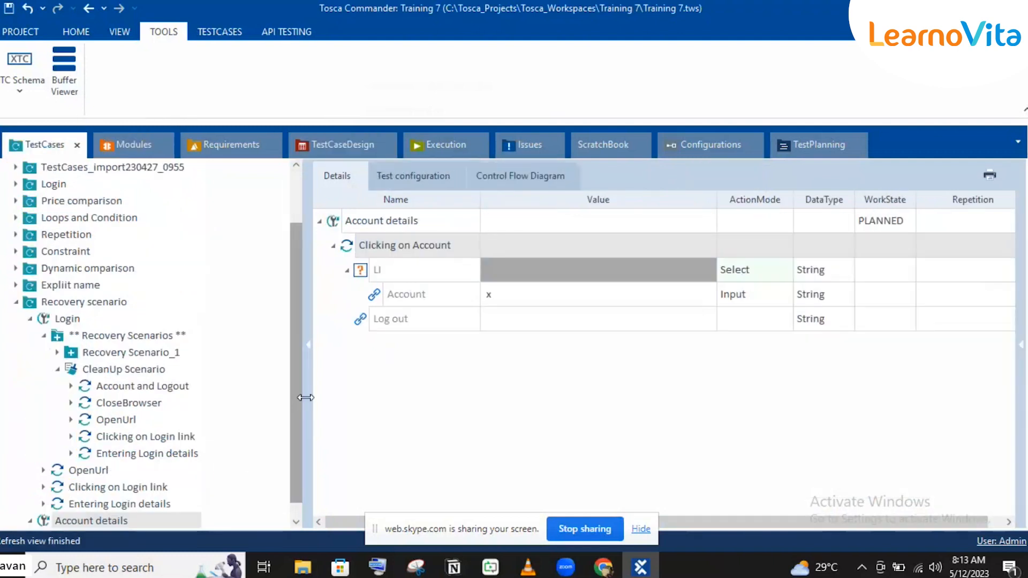
{"action": "left_click_drag", "start_coordinate": [291, 400], "coordinate": [300, 450]}
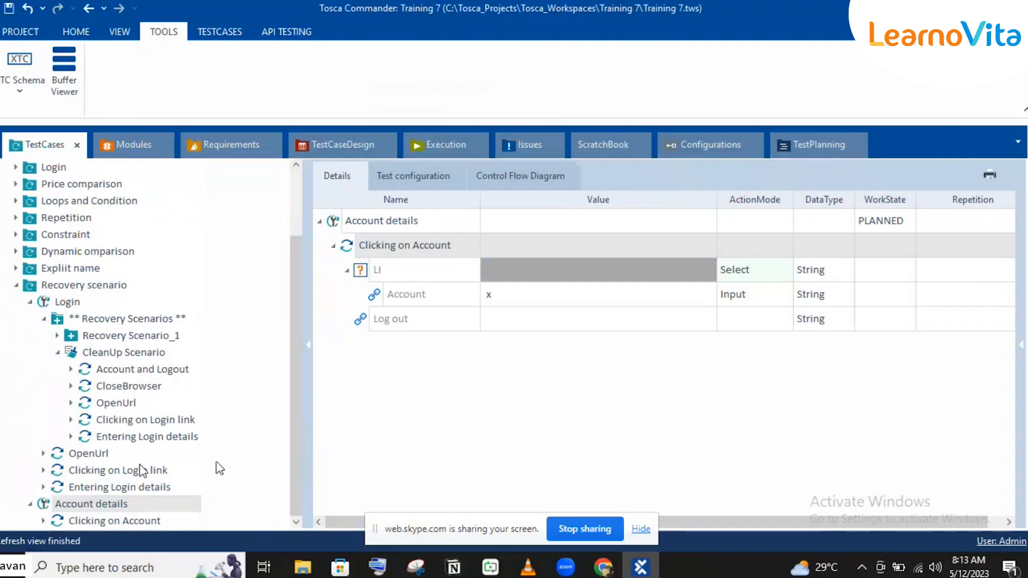
{"action": "left_click", "coordinate": [122, 521]}
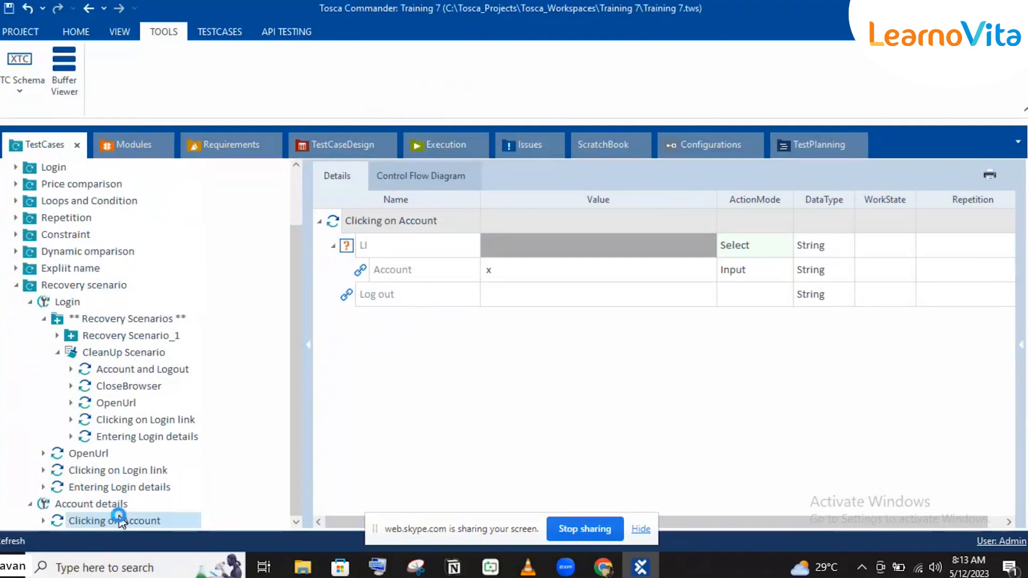
{"action": "key", "text": "Delete"}
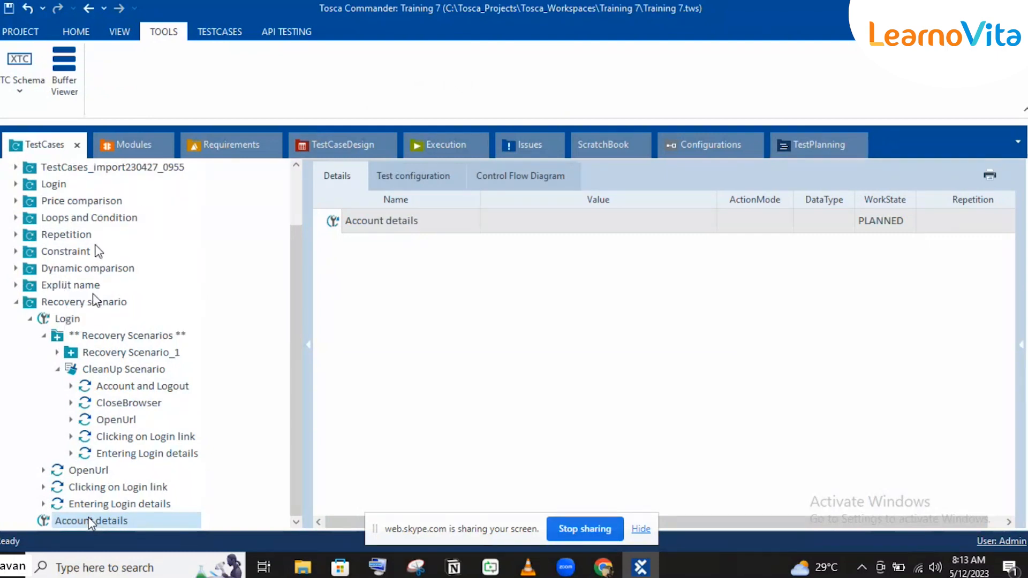
Step: Look over the Demo Web Shop home page in the browser, including its header links, and return to Tosca Commander
{"action": "left_click", "coordinate": [642, 568]}
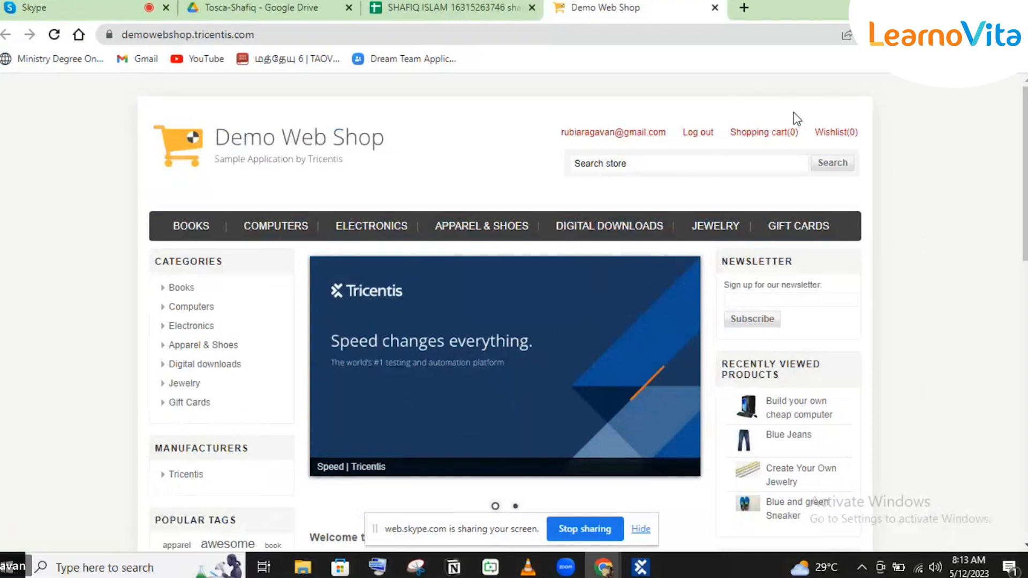
{"action": "left_click", "coordinate": [666, 366]}
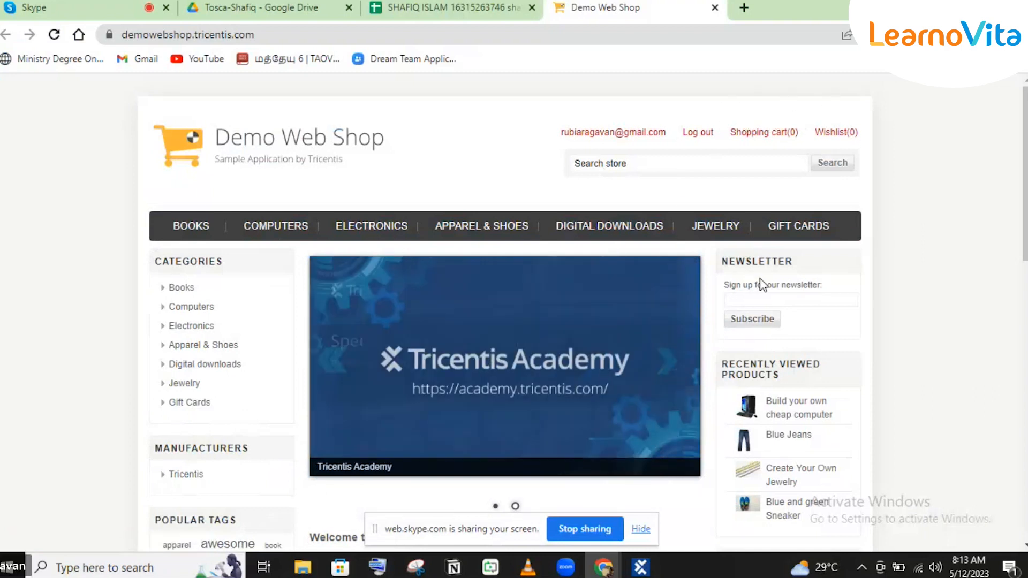
{"action": "scroll", "coordinate": [762, 284], "scroll_direction": "down", "scroll_amount": 2}
{"action": "scroll", "coordinate": [762, 283], "scroll_direction": "up", "scroll_amount": 2}
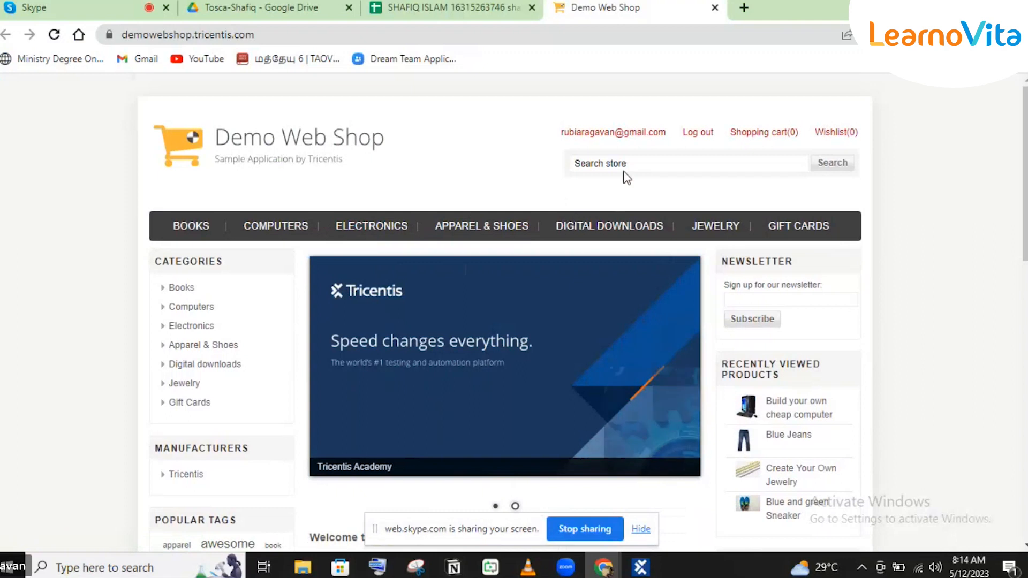
{"action": "mouse_move", "coordinate": [735, 138]}
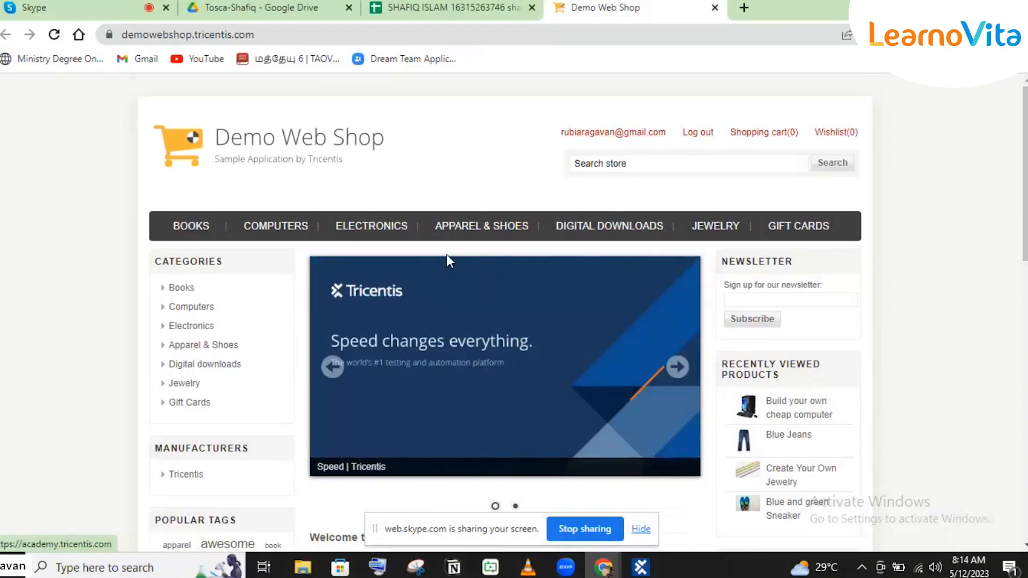
{"action": "left_click", "coordinate": [634, 569]}
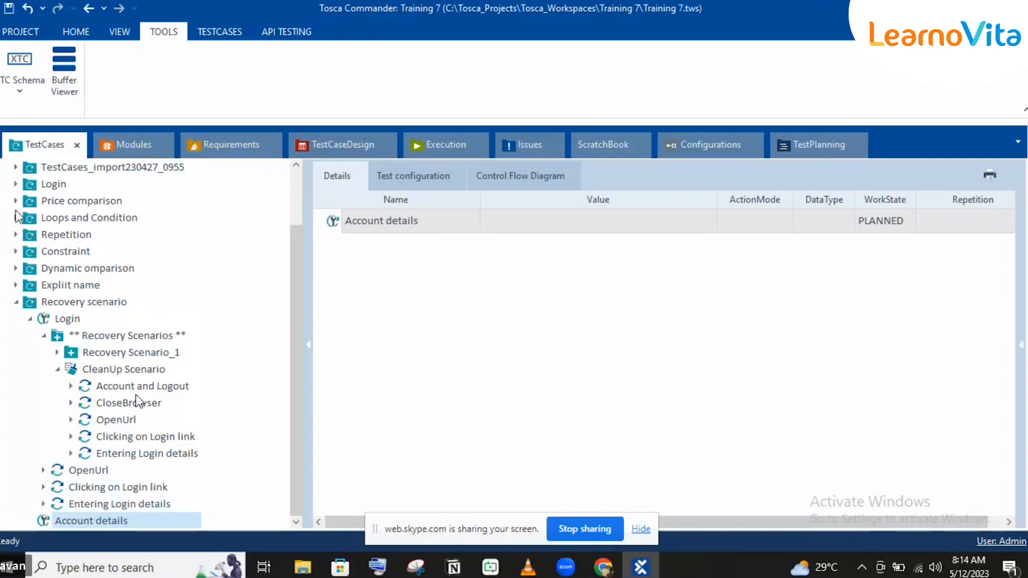
Step: Copy the Comparing price value for Blue jeans test case from the Price comparison folder into the Recovery scenario folder
{"action": "left_click", "coordinate": [16, 200]}
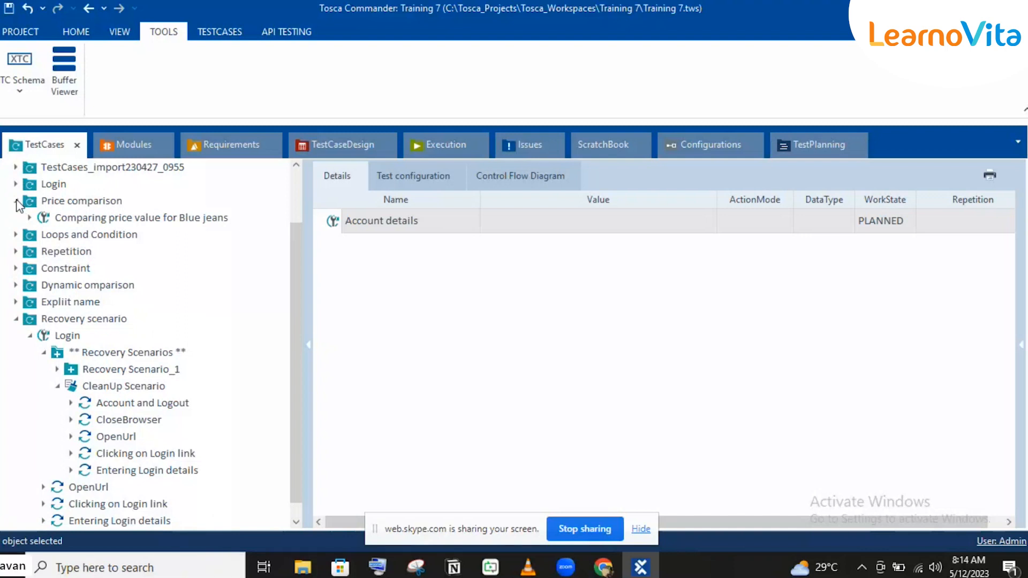
{"action": "left_click", "coordinate": [28, 217]}
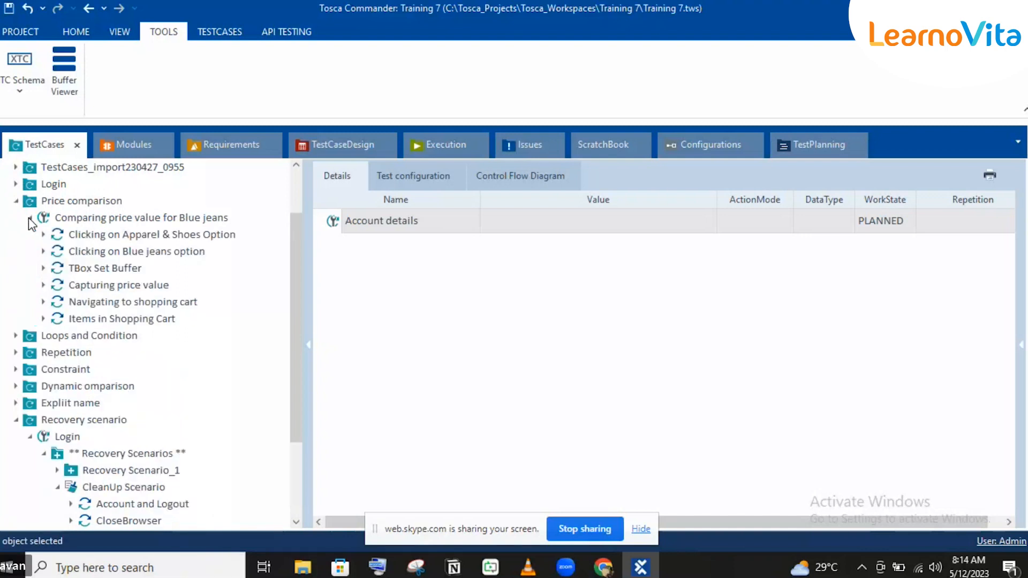
{"action": "left_click", "coordinate": [89, 235]}
{"action": "left_click", "coordinate": [99, 218]}
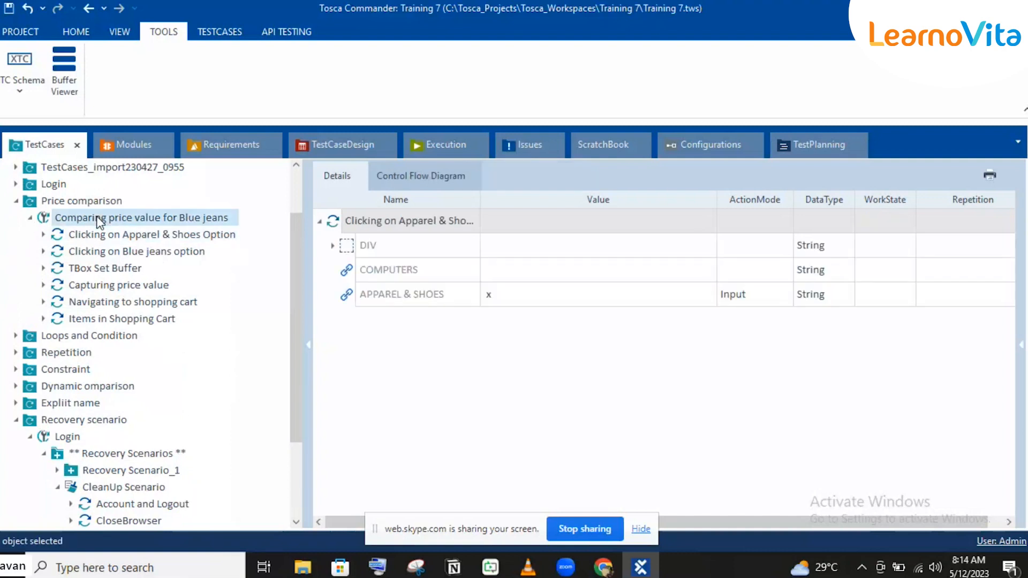
{"action": "key", "text": "ctrl+c"}
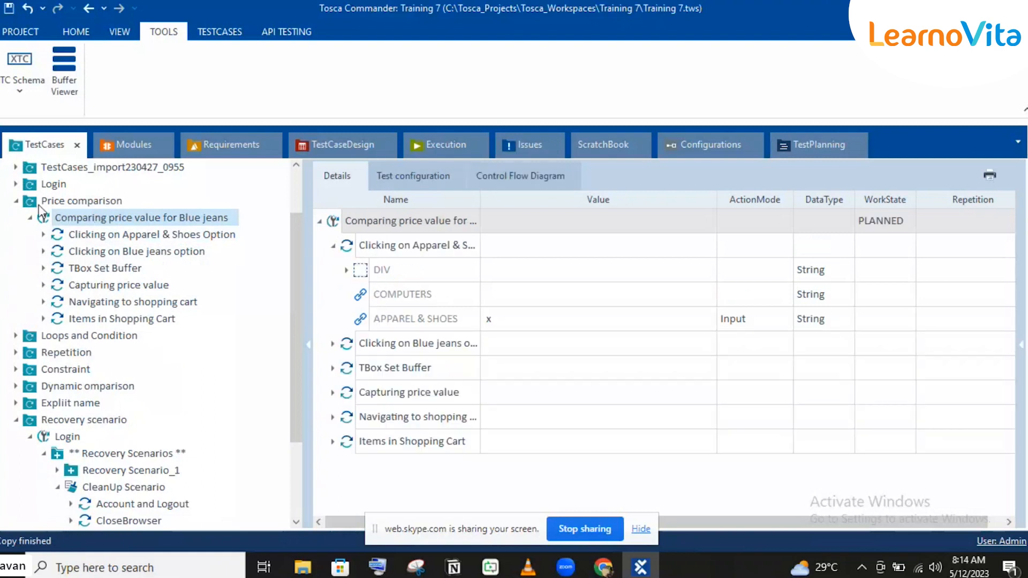
{"action": "left_click", "coordinate": [15, 201]}
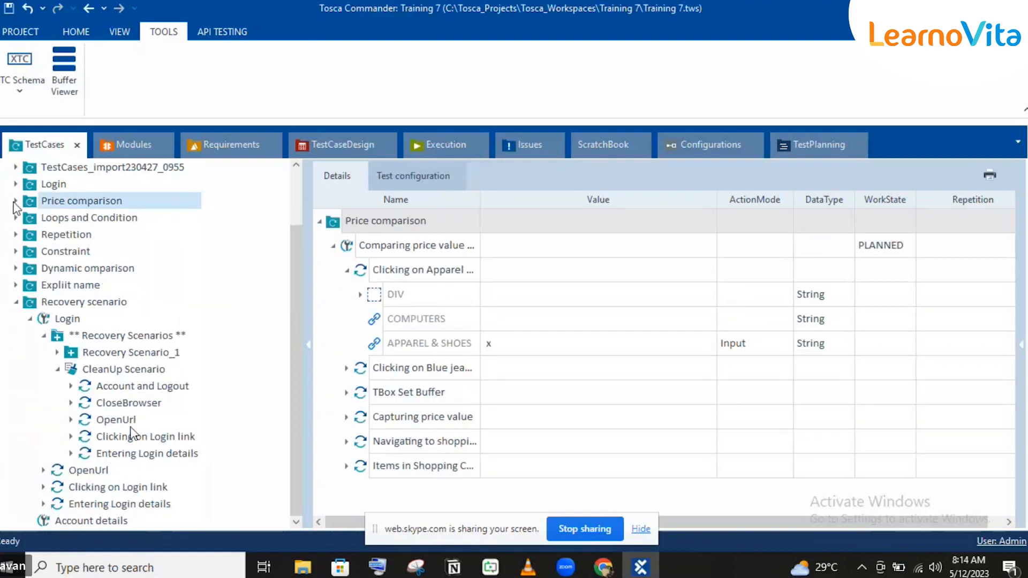
{"action": "left_click", "coordinate": [70, 301]}
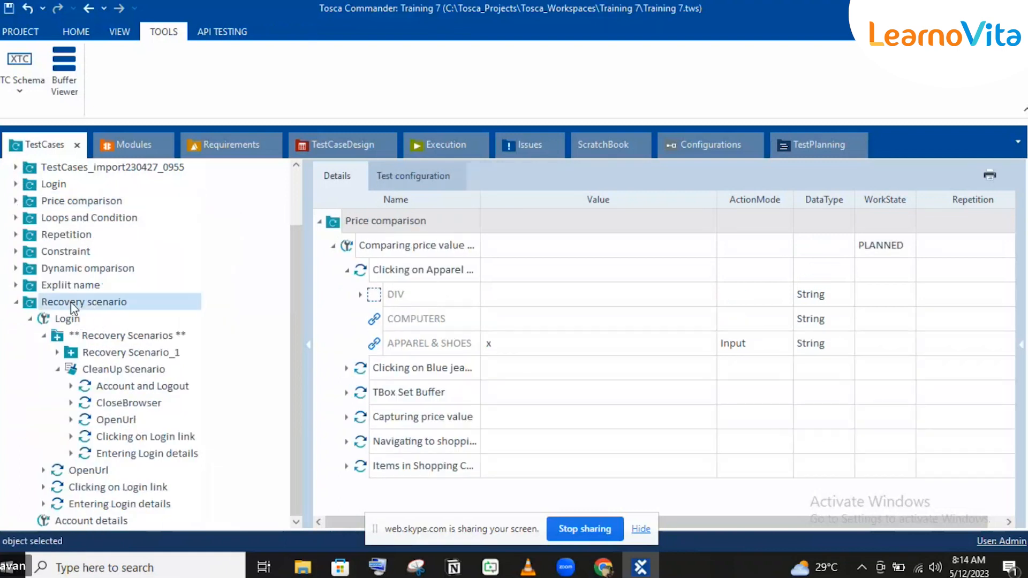
{"action": "key", "text": "ctrl+v"}
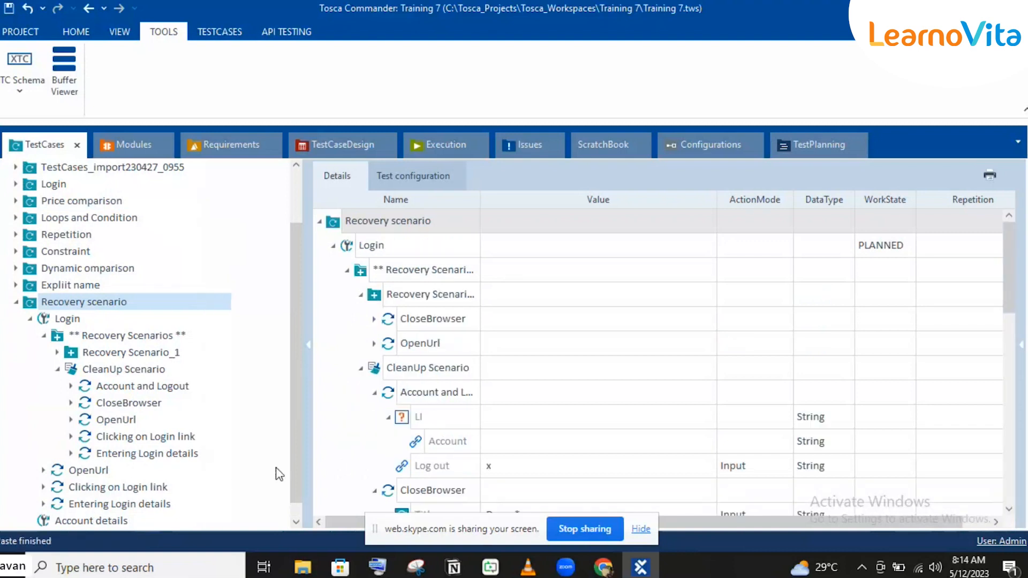
Step: Delete the Account details test case from the Recovery scenario folder despite its execution entry, and collapse CleanUp Scenario
{"action": "scroll", "coordinate": [292, 473], "scroll_direction": "down", "scroll_amount": 1}
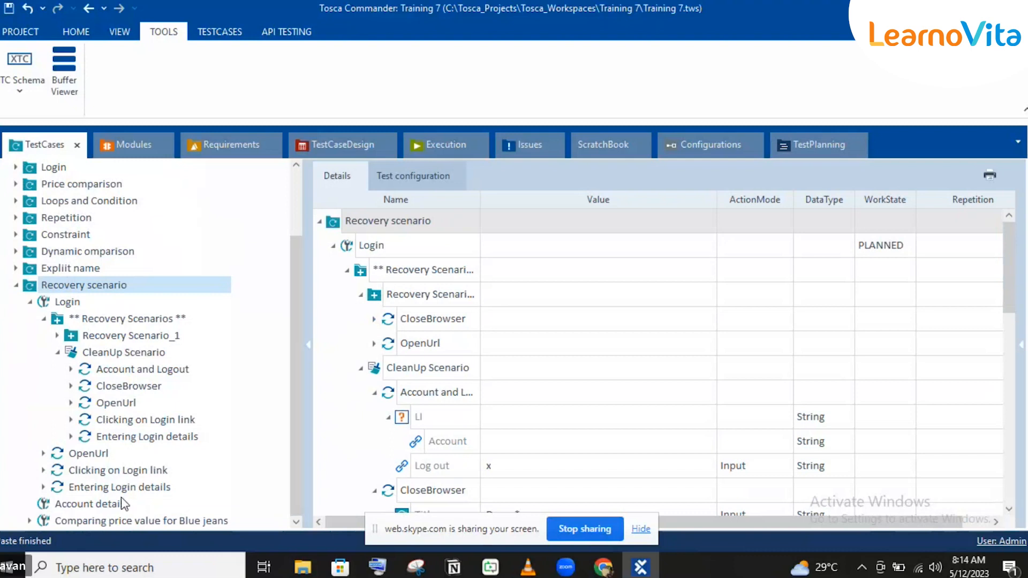
{"action": "left_click", "coordinate": [116, 504]}
{"action": "key", "text": "Delete"}
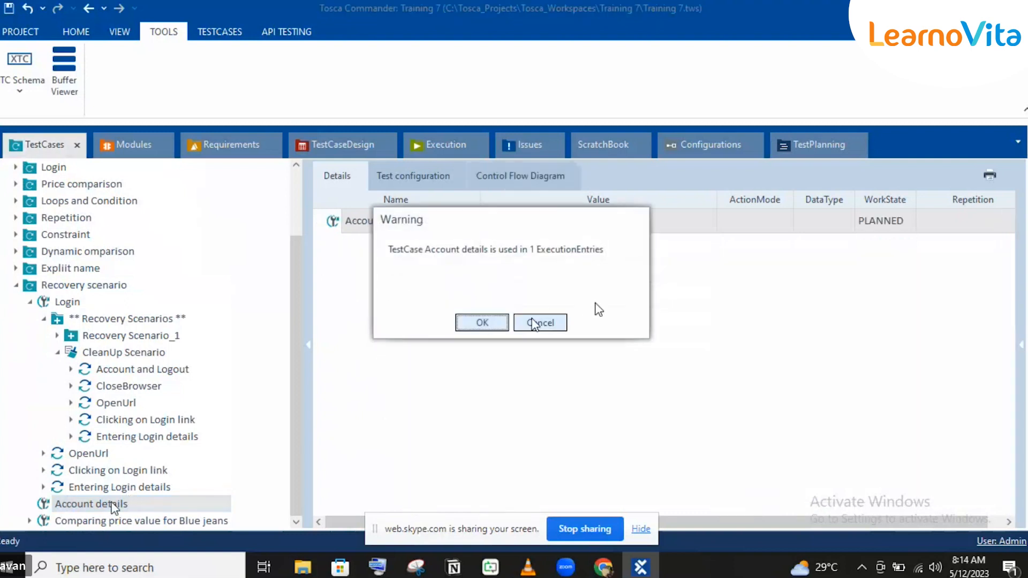
{"action": "left_click", "coordinate": [493, 321]}
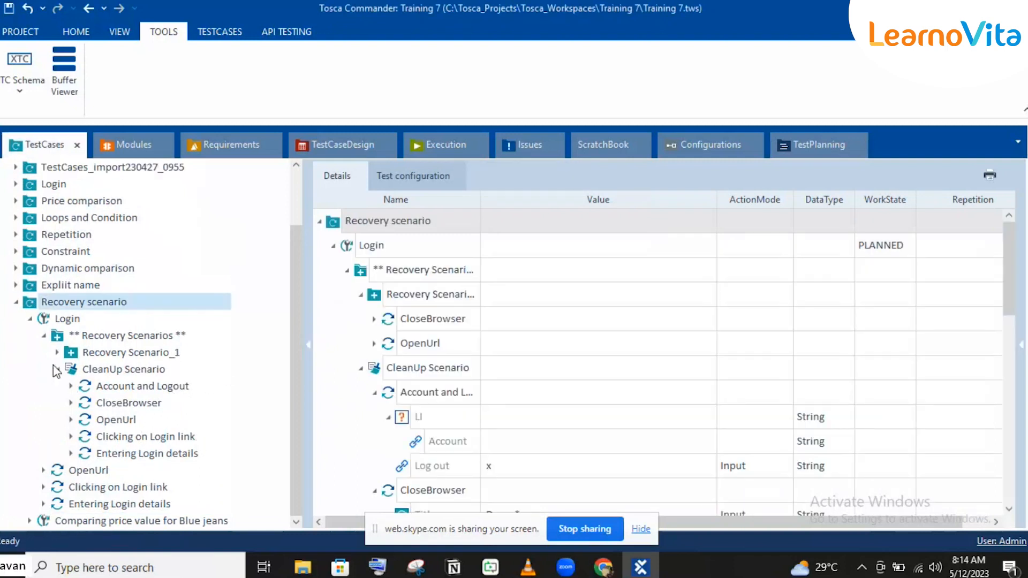
{"action": "left_click", "coordinate": [58, 369]}
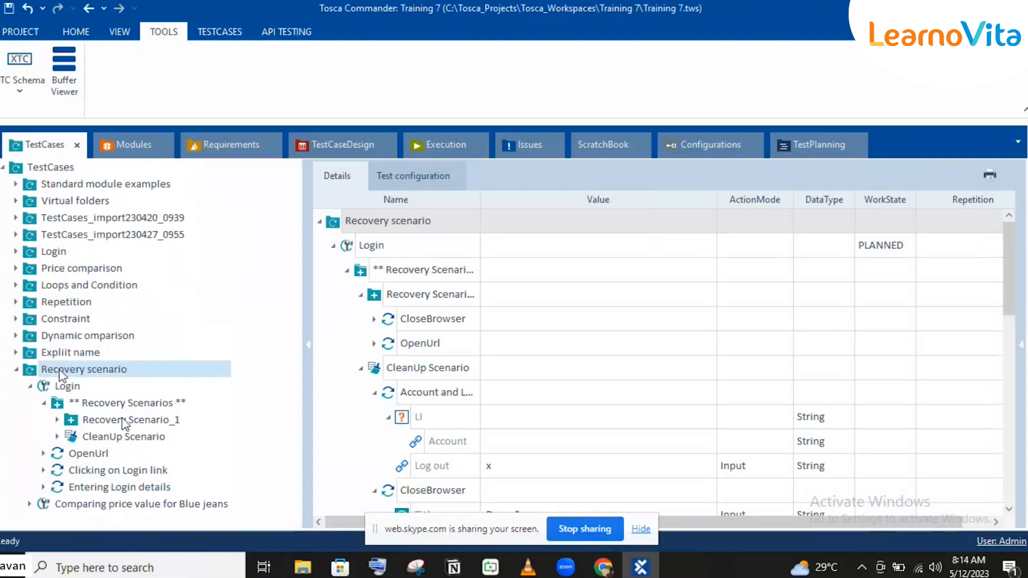
Step: Remove the execution entry that has no test case assigned and synchronize the Recovery scenario execution folder with its test cases
{"action": "left_click", "coordinate": [449, 150]}
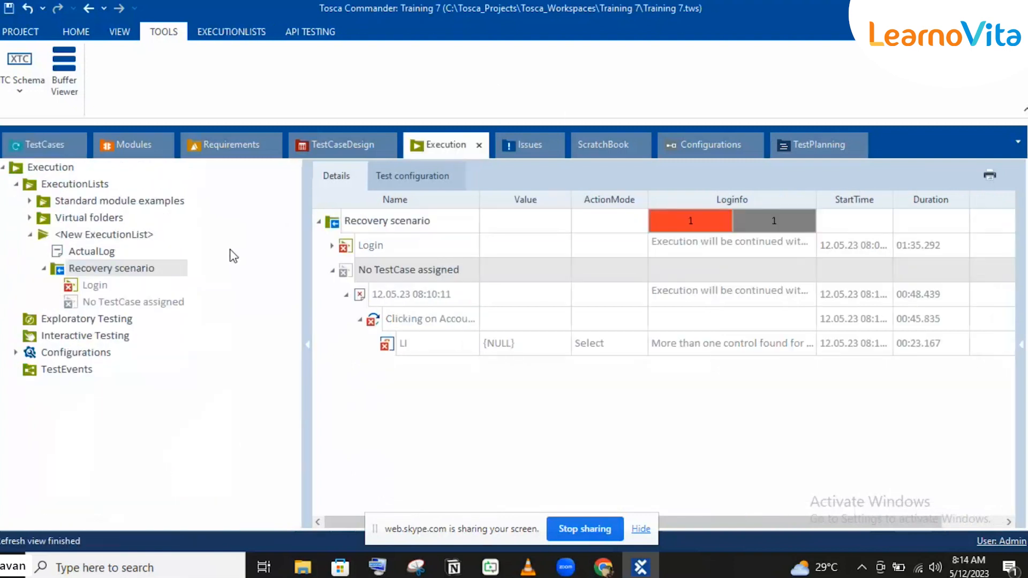
{"action": "left_click", "coordinate": [138, 307]}
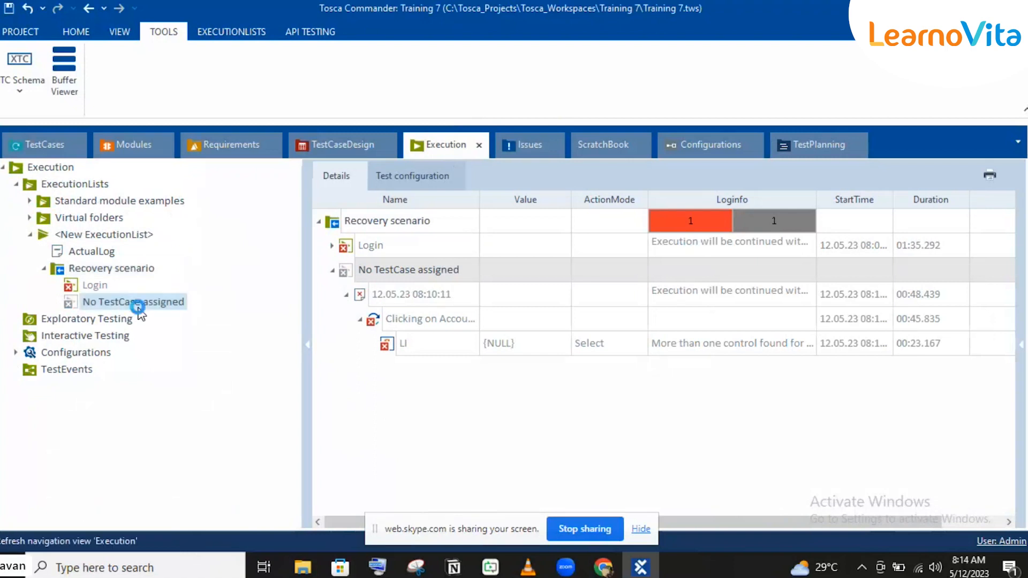
{"action": "right_click", "coordinate": [101, 270]}
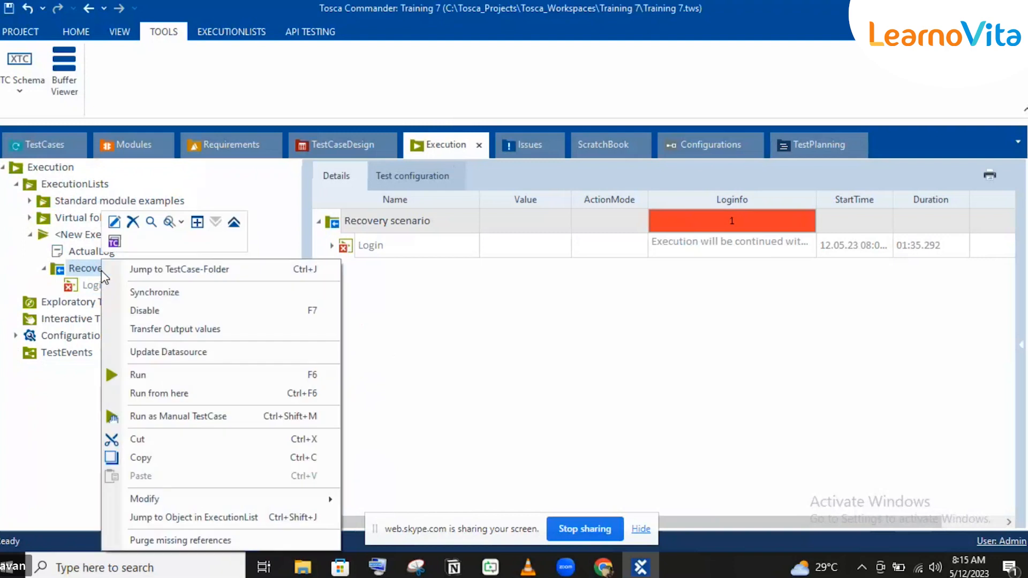
{"action": "left_click", "coordinate": [147, 293]}
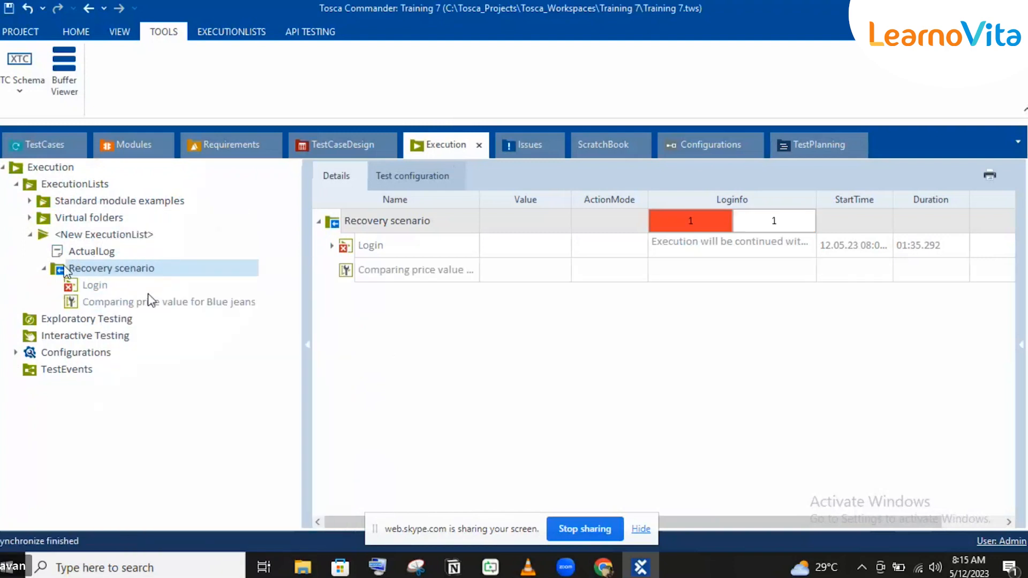
Step: Close the Demo Web Shop browser tab and run the Recovery scenario execution folder from Tosca Commander
{"action": "mouse_move", "coordinate": [603, 570]}
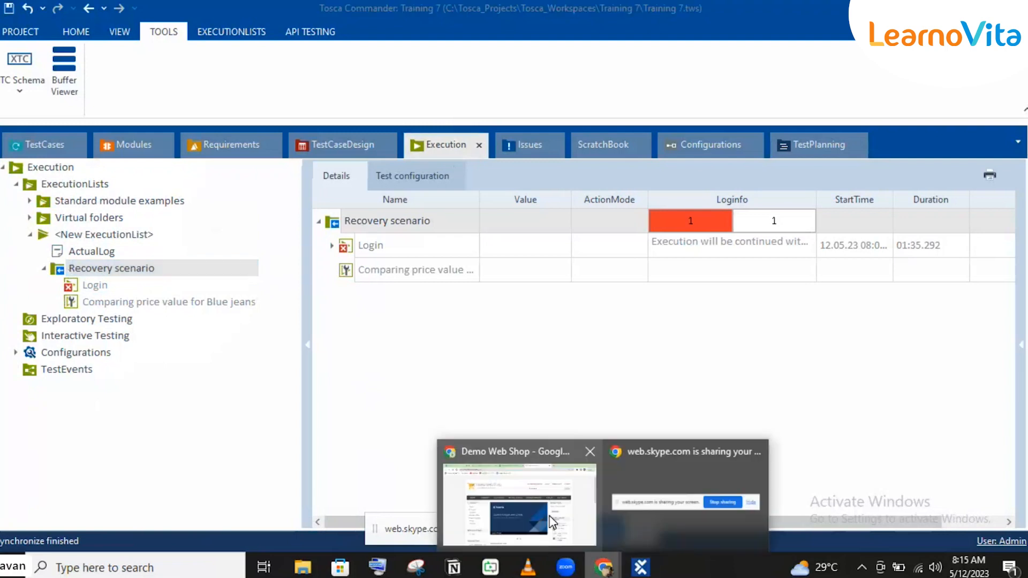
{"action": "left_click", "coordinate": [550, 515]}
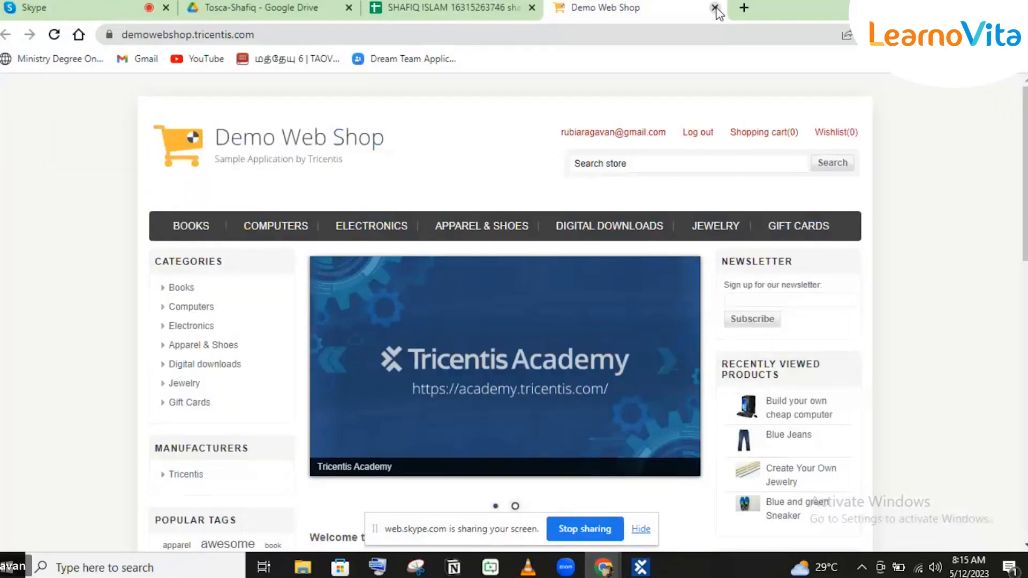
{"action": "left_click", "coordinate": [715, 8]}
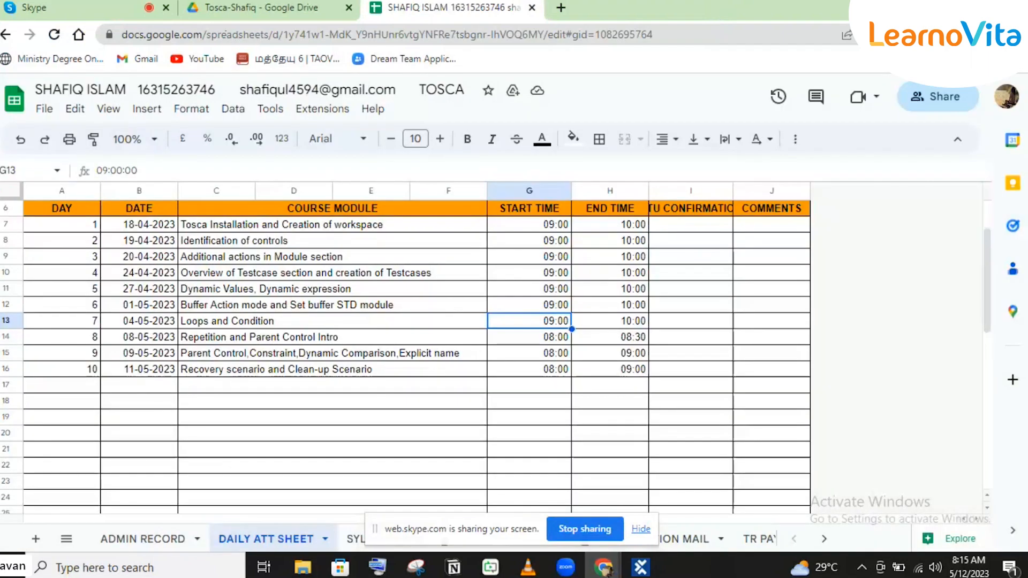
{"action": "key", "text": "alt+Tab"}
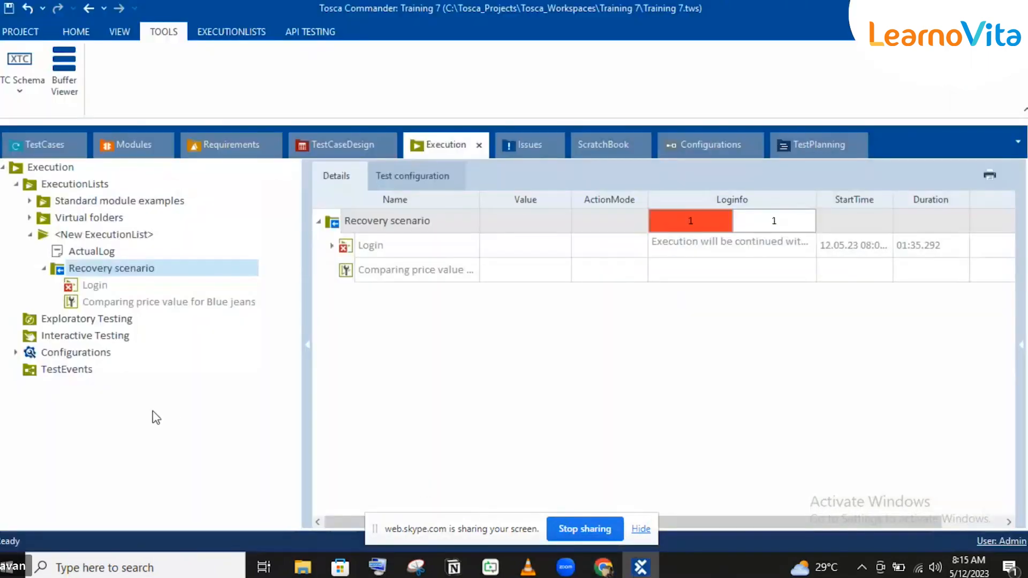
{"action": "key", "text": "F6"}
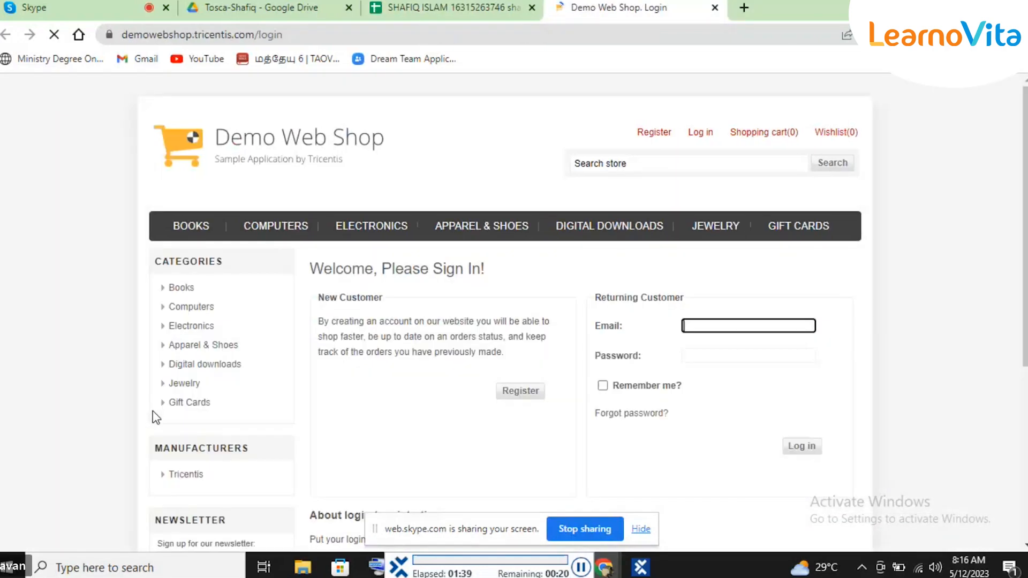
{"action": "left_click", "coordinate": [698, 138]}
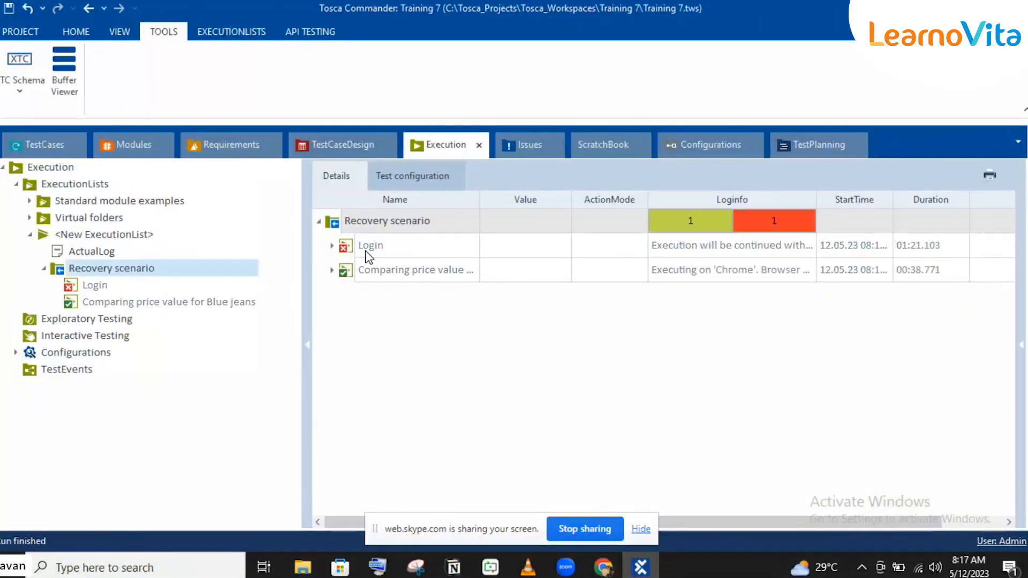
Step: Examine the newest Login execution log, including the failed Register verifications under Clicking on Login link and the CleanUp Scenario entry
{"action": "left_click", "coordinate": [332, 246]}
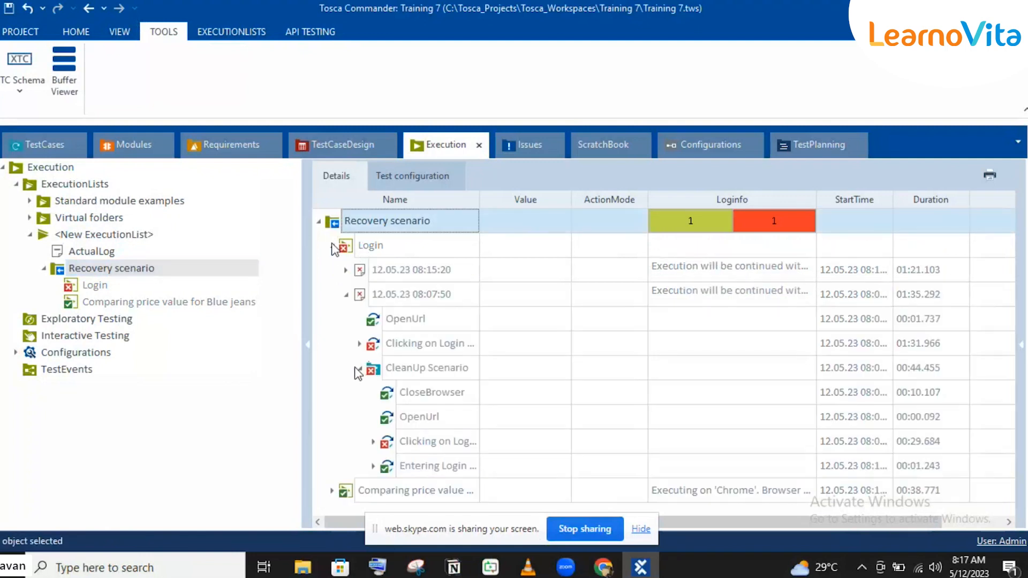
{"action": "left_click", "coordinate": [346, 294]}
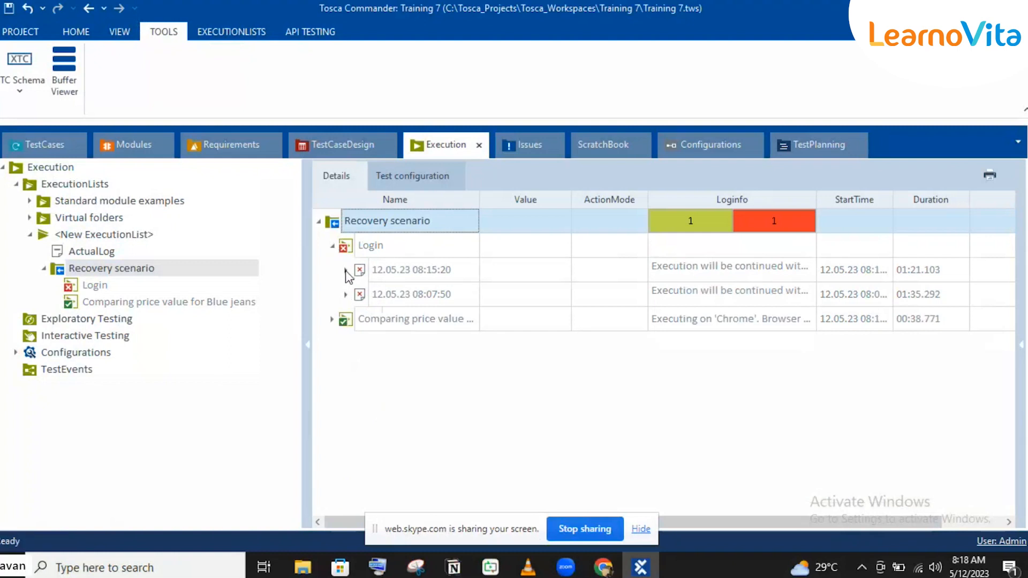
{"action": "left_click", "coordinate": [345, 270]}
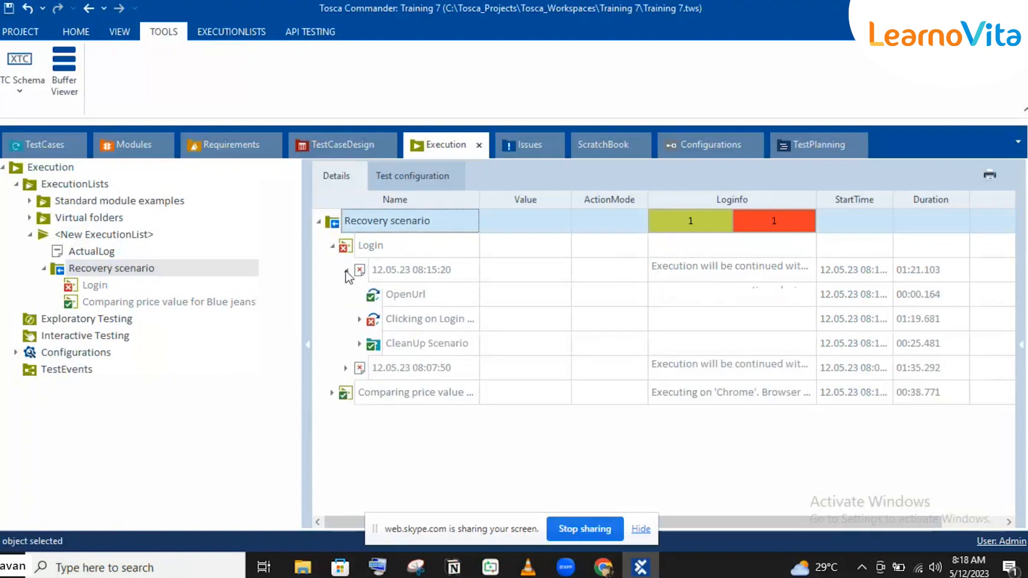
{"action": "left_click", "coordinate": [359, 320]}
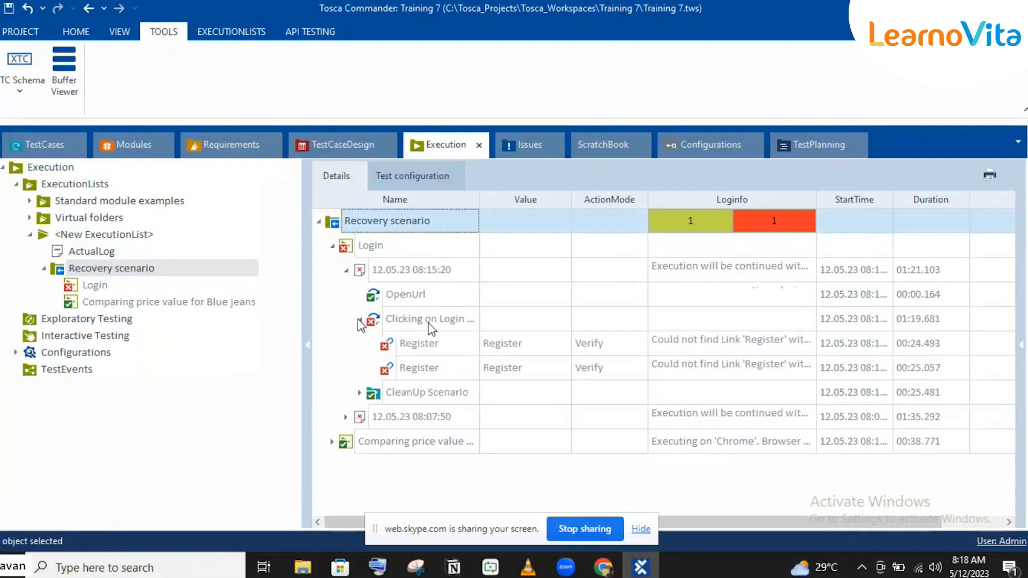
{"action": "left_click", "coordinate": [385, 393]}
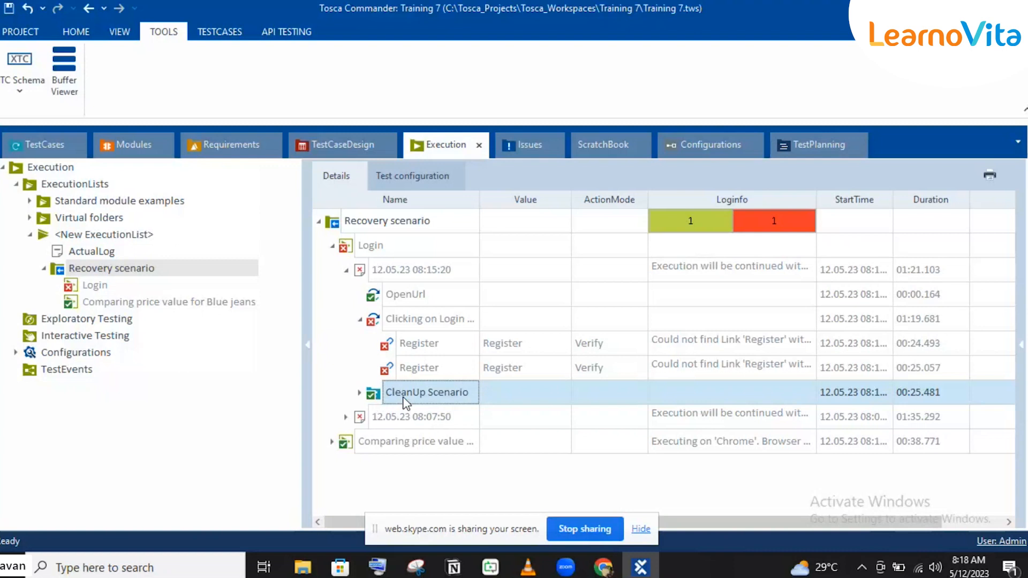
{"action": "left_click", "coordinate": [360, 320]}
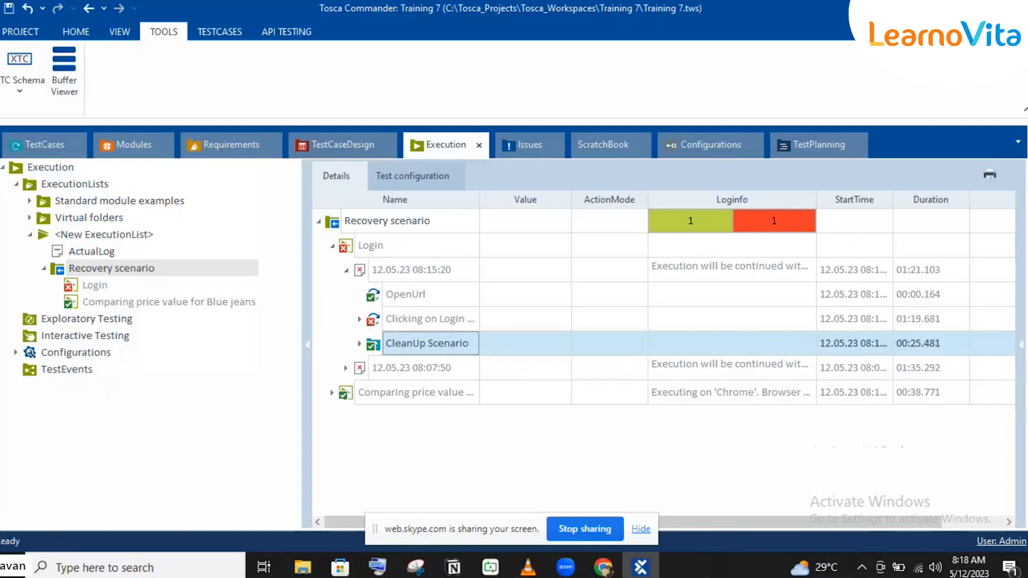
Step: Check the Login test case's structure in the Recovery scenario folder against the Clicking on Login link entry in its execution log
{"action": "left_click", "coordinate": [20, 150]}
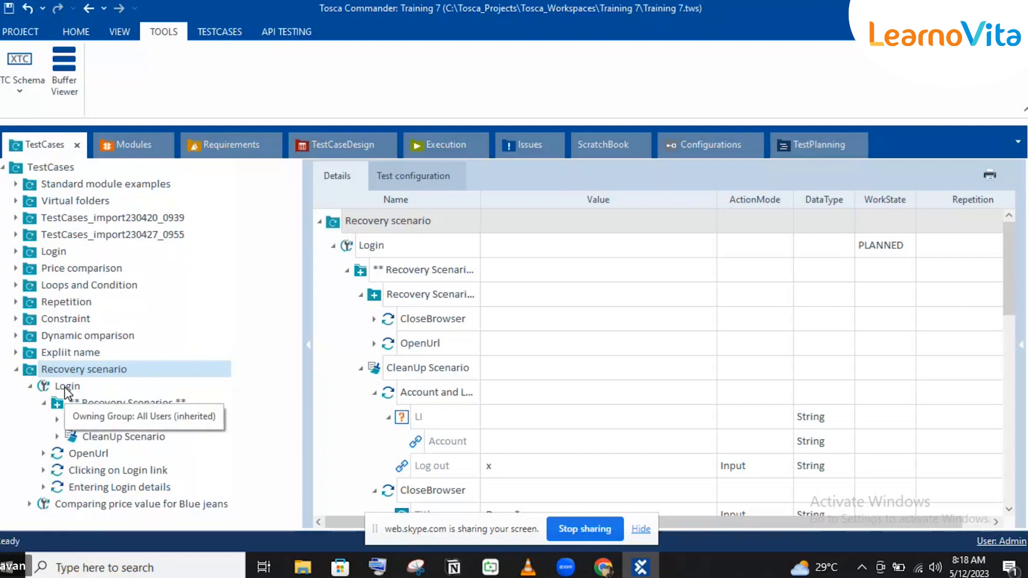
{"action": "left_click", "coordinate": [436, 135]}
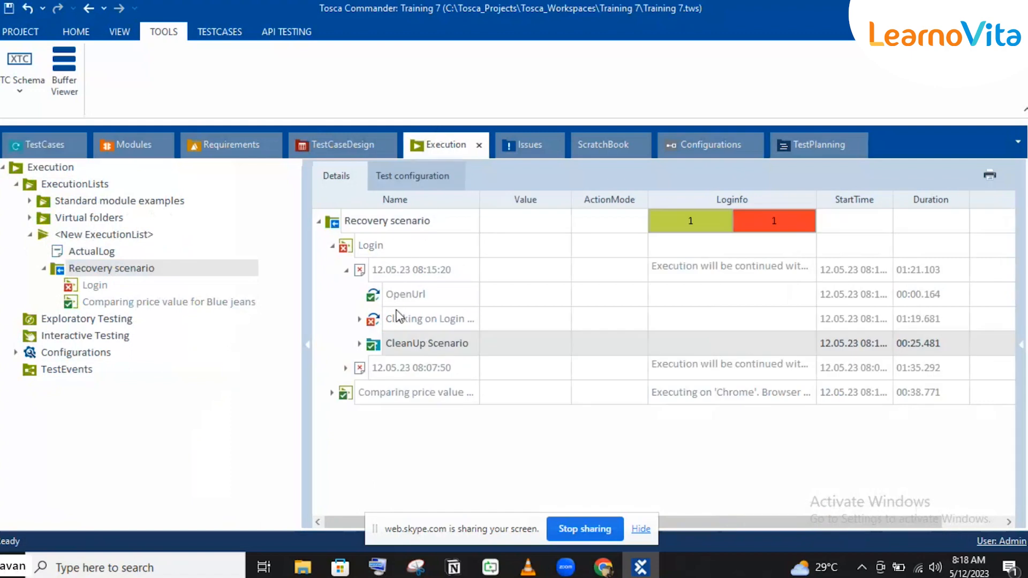
{"action": "left_click", "coordinate": [396, 321]}
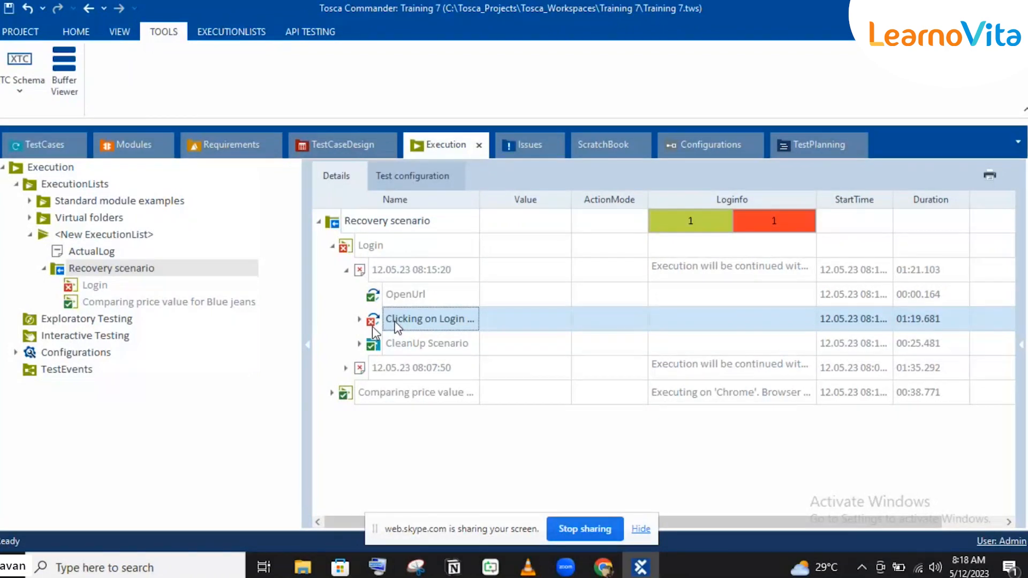
Step: Review the Clicking on Login link and CleanUp Scenario entries in the newest Login execution log
{"action": "left_click", "coordinate": [424, 345]}
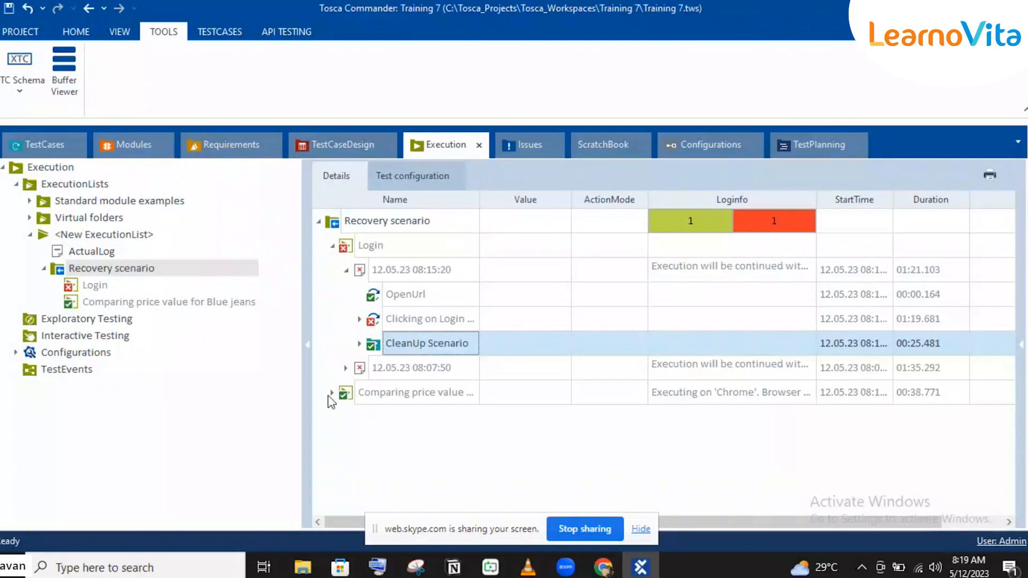
{"action": "left_click", "coordinate": [423, 321]}
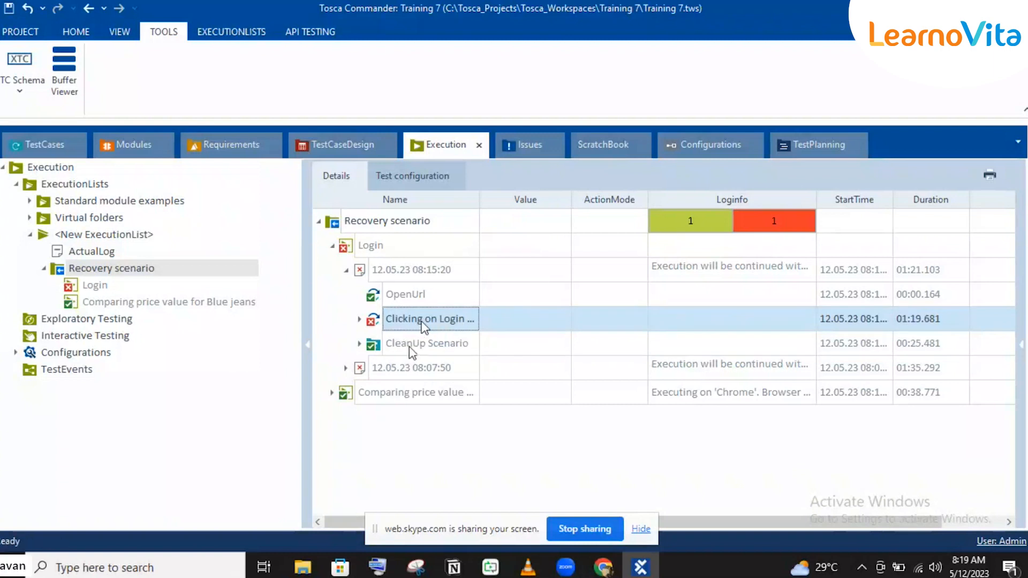
{"action": "left_click", "coordinate": [415, 345]}
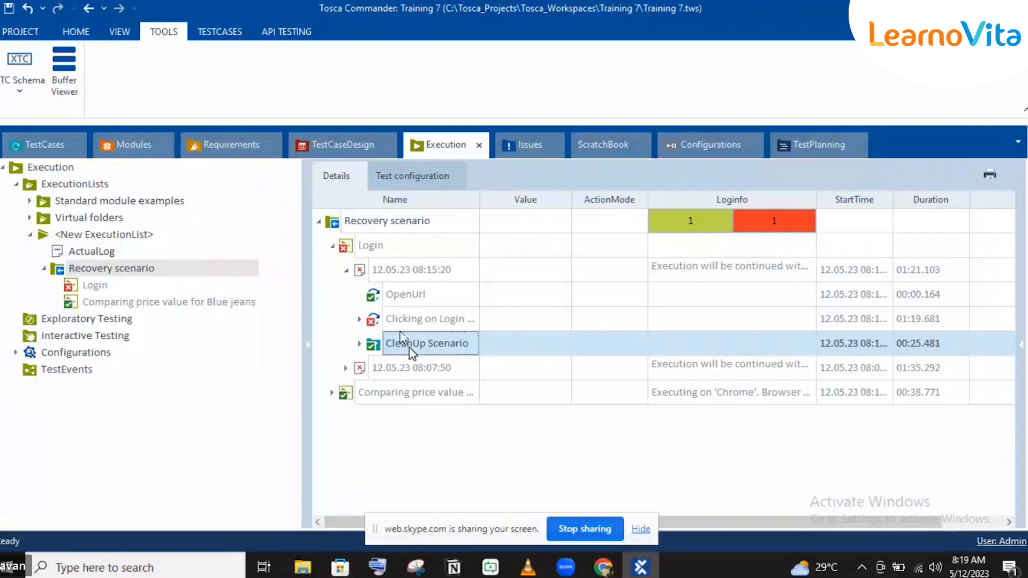
{"action": "left_click", "coordinate": [374, 246]}
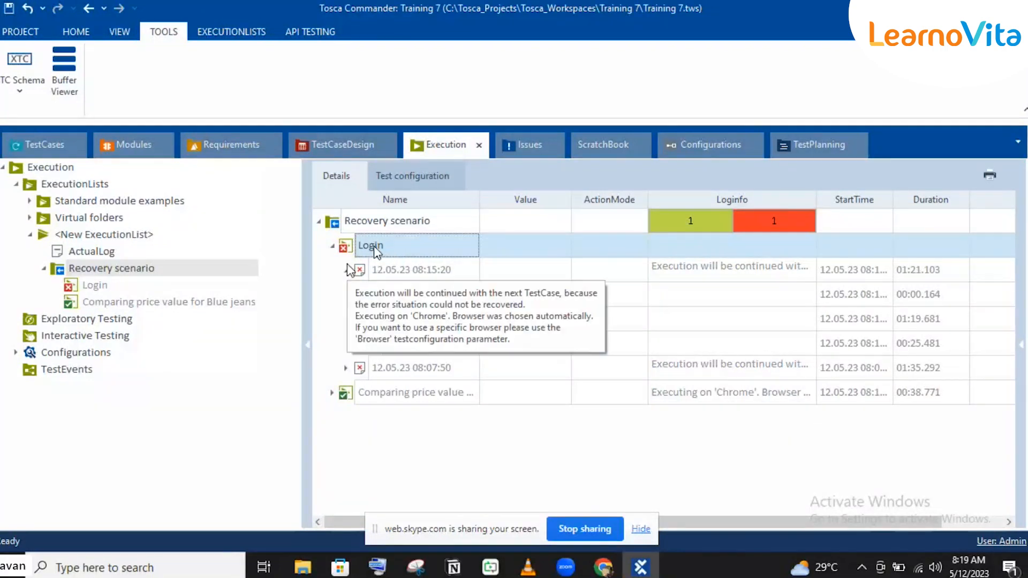
Step: Inspect Recovery Scenario_1 and CleanUp Scenario of the Login test case, with their properties shown
{"action": "left_click", "coordinate": [33, 149]}
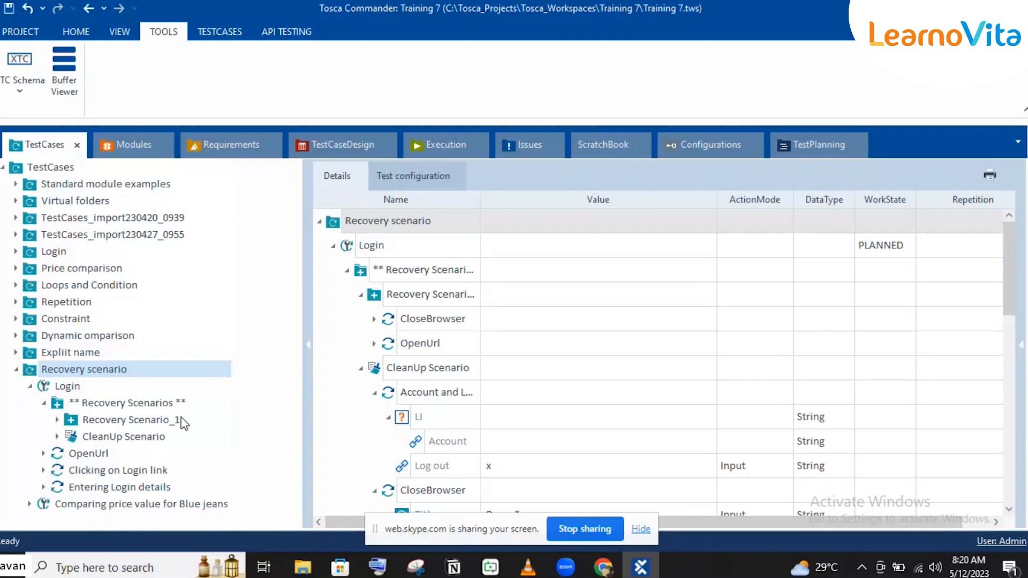
{"action": "left_click", "coordinate": [145, 427]}
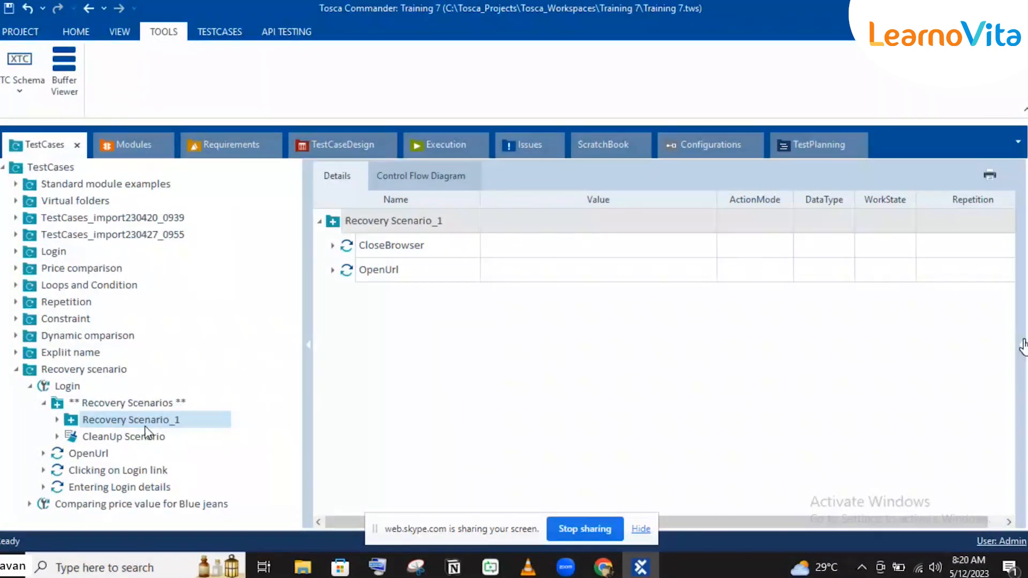
{"action": "left_click", "coordinate": [1022, 345]}
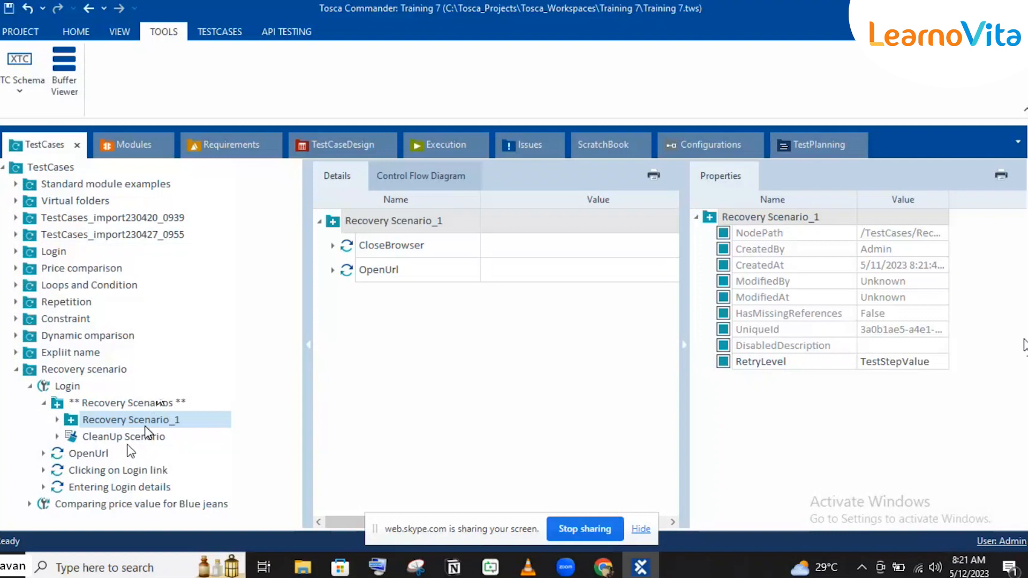
{"action": "left_click", "coordinate": [146, 437]}
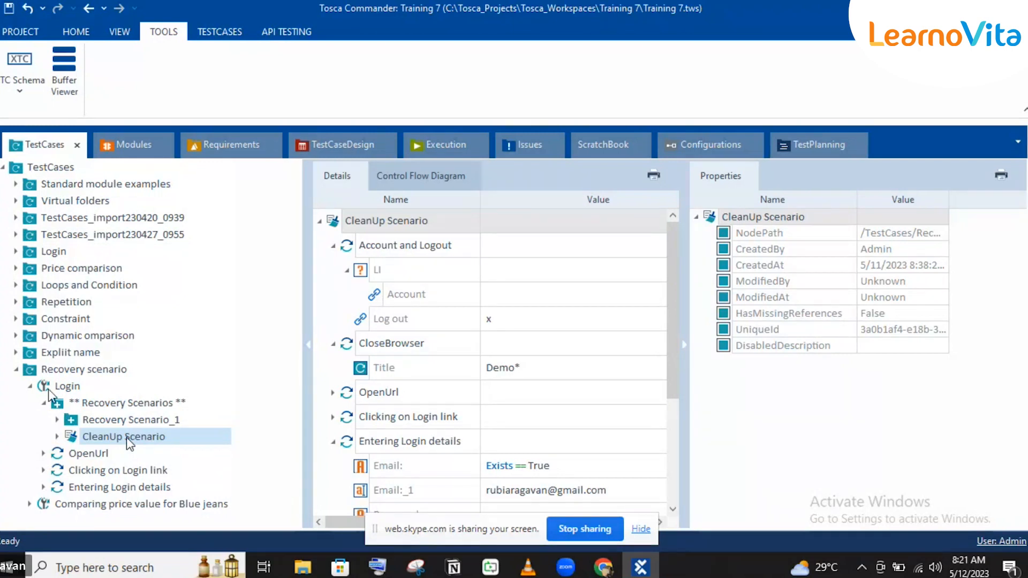
Step: Collapse the Login test case and Recovery scenario folder, and collapse Modules_import230420_0939 among the modules
{"action": "left_click", "coordinate": [30, 386]}
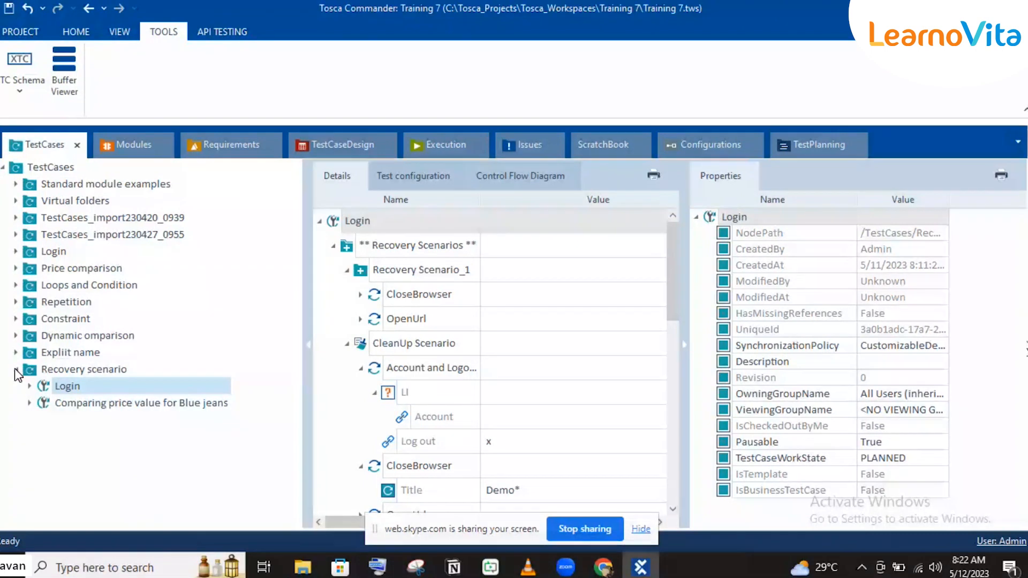
{"action": "left_click", "coordinate": [16, 369]}
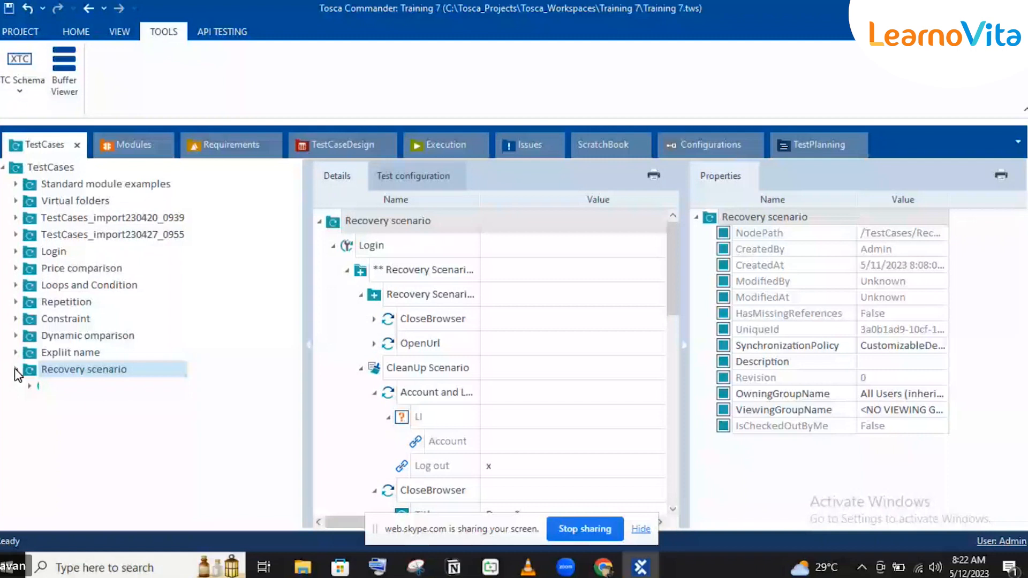
{"action": "left_click", "coordinate": [55, 168]}
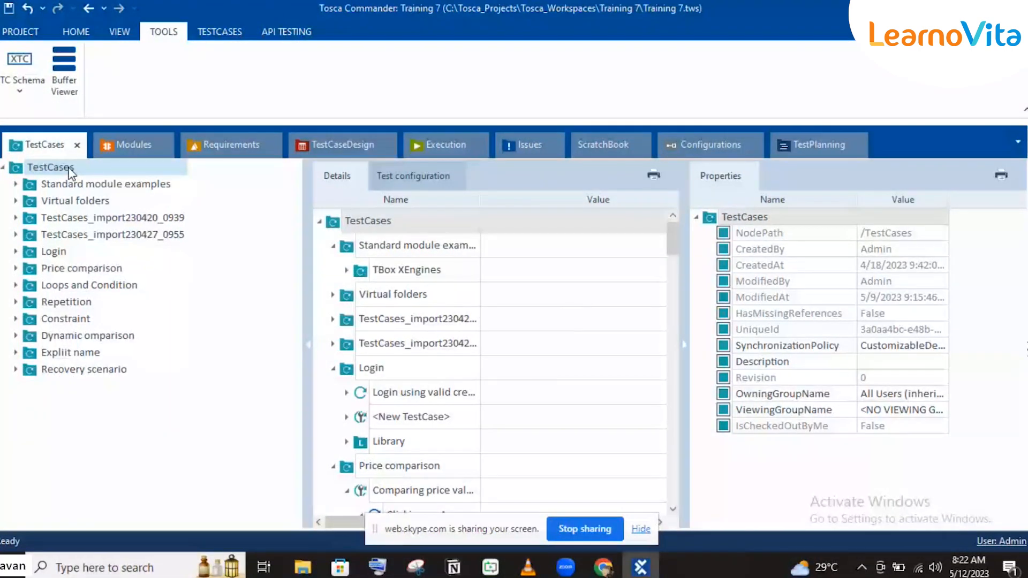
{"action": "left_click", "coordinate": [129, 144]}
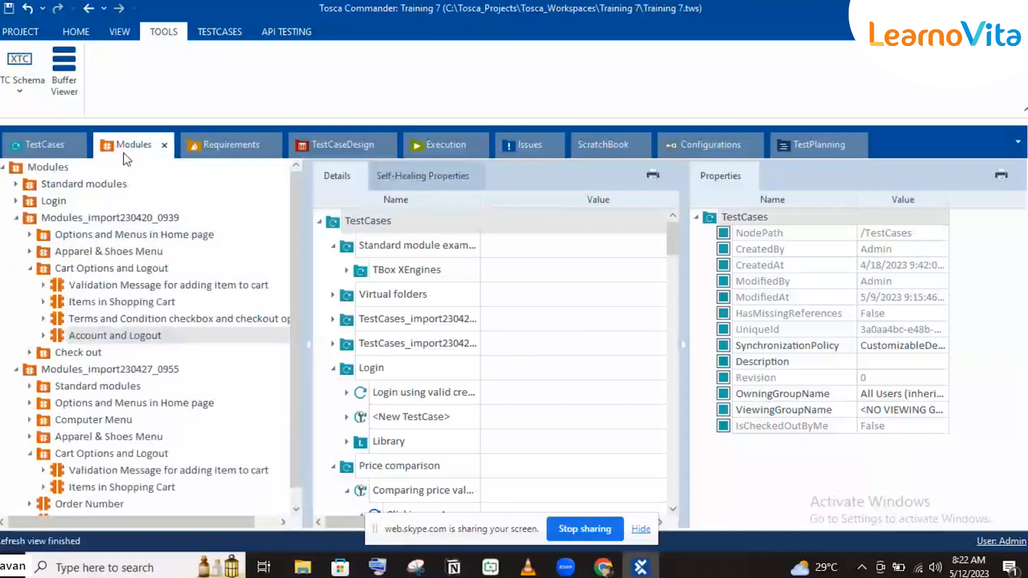
{"action": "left_click", "coordinate": [15, 218]}
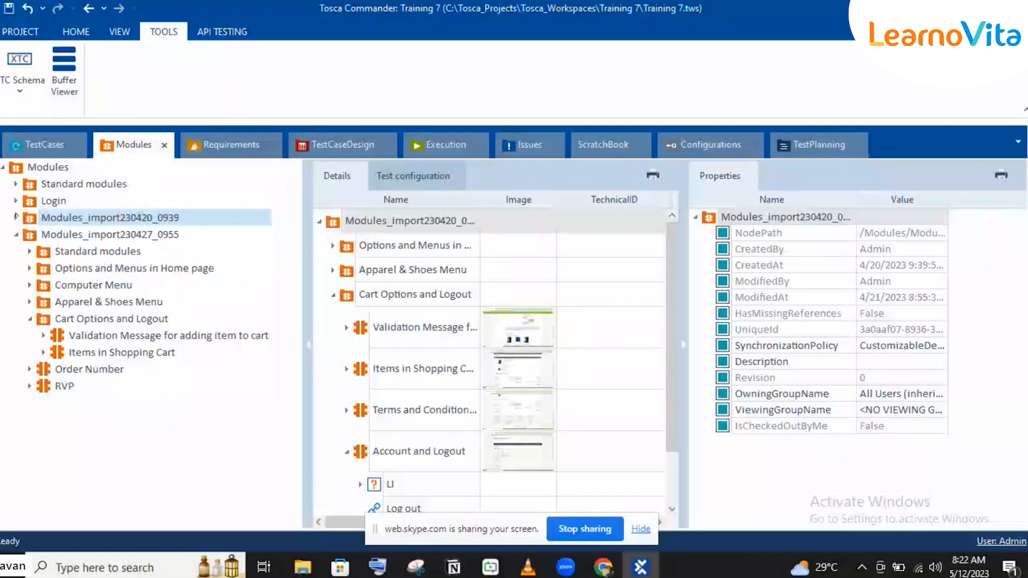
Step: Switch to the Demo Web Shop cart in Chrome, agree to the terms of service and start the checkout
{"action": "left_click", "coordinate": [594, 569]}
{"action": "left_click", "coordinate": [553, 522]}
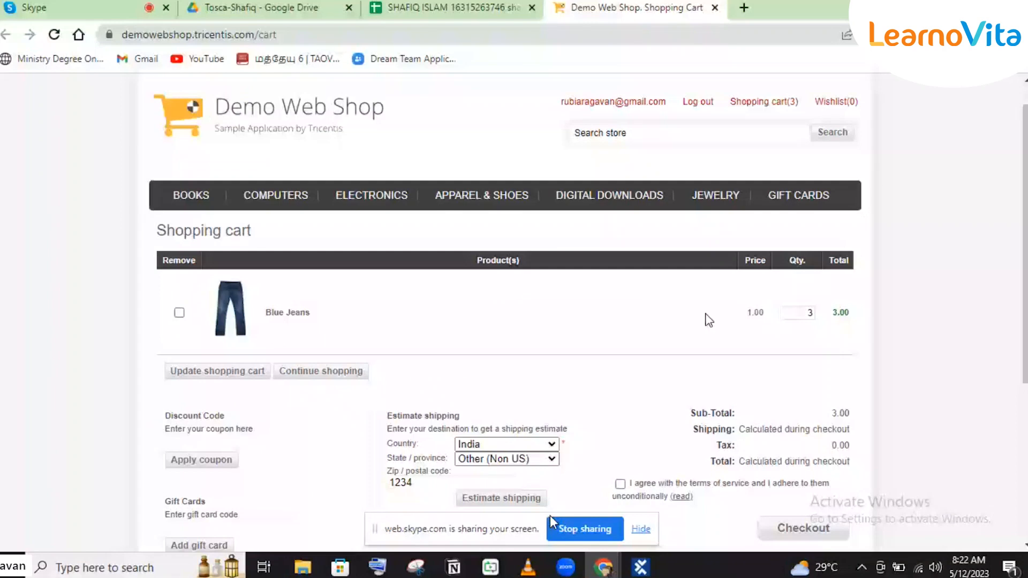
{"action": "scroll", "coordinate": [687, 468], "scroll_direction": "down", "scroll_amount": 3}
{"action": "left_click", "coordinate": [620, 278]}
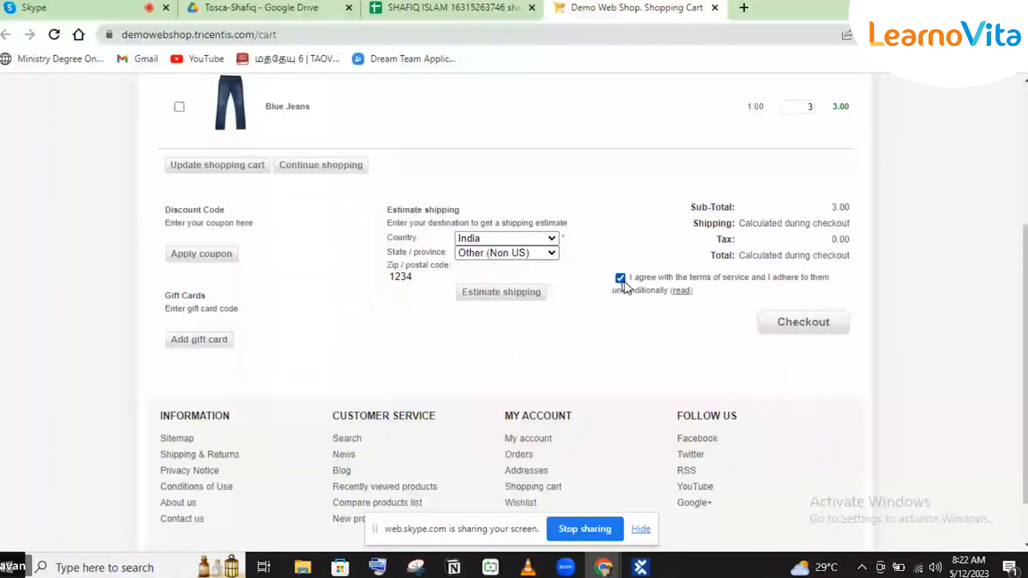
{"action": "left_click", "coordinate": [801, 325]}
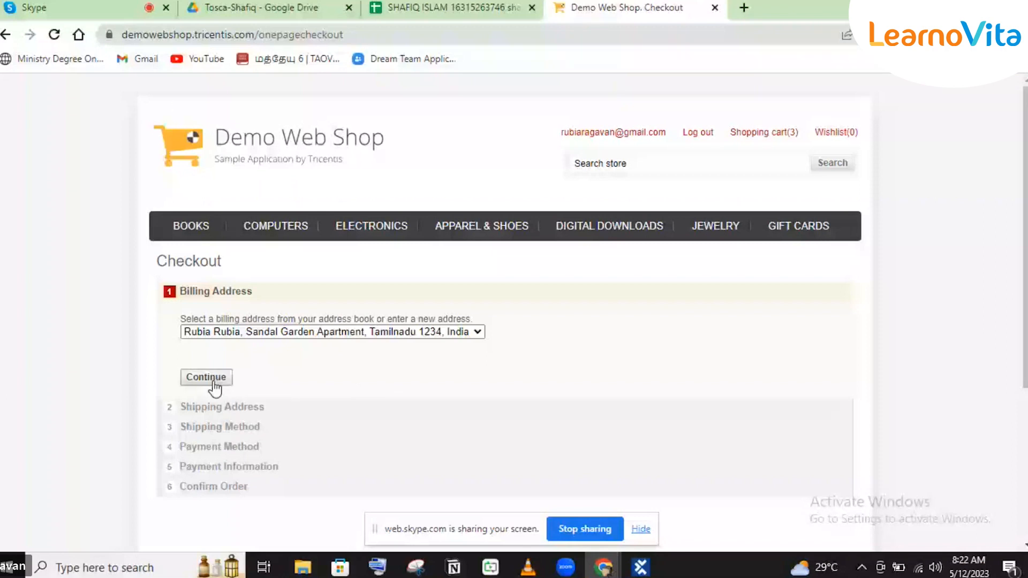
Step: Complete the checkout with the saved billing address, In-Store Pickup and Cash On Delivery (COD), and confirm the order
{"action": "left_click", "coordinate": [206, 377]}
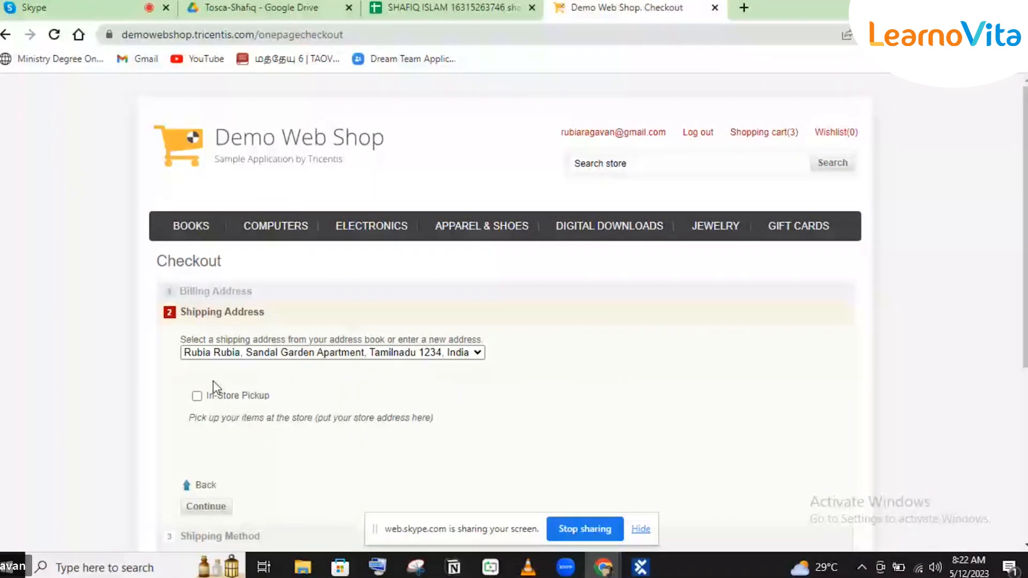
{"action": "left_click", "coordinate": [197, 396]}
{"action": "scroll", "coordinate": [197, 397], "scroll_direction": "down", "scroll_amount": 1}
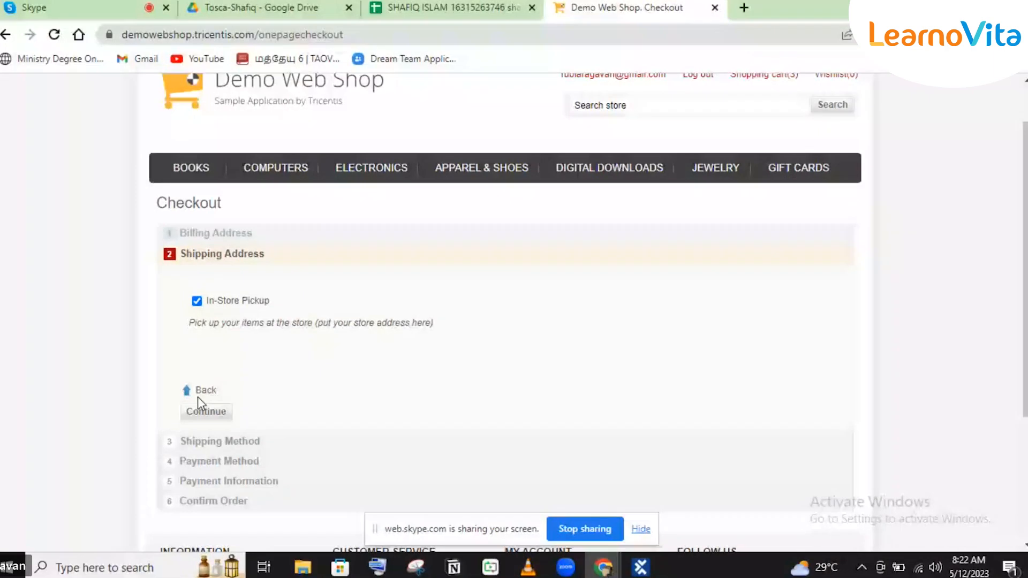
{"action": "left_click", "coordinate": [203, 412]}
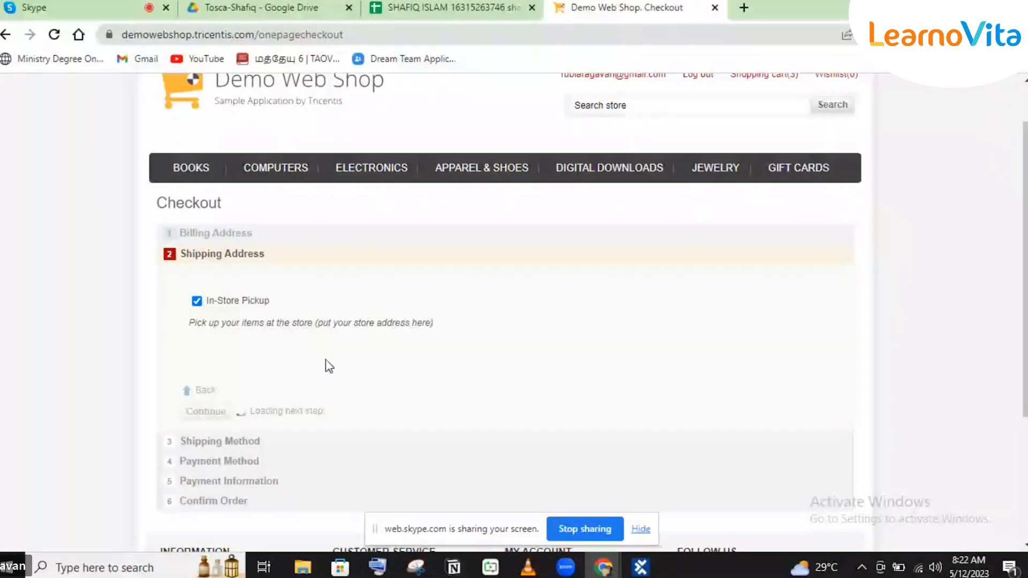
{"action": "left_click", "coordinate": [216, 334]}
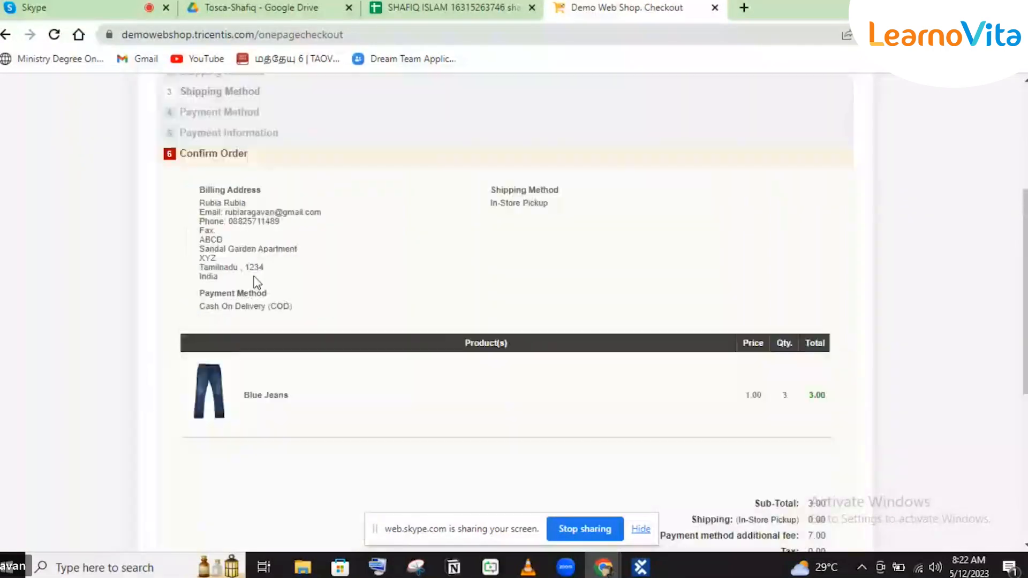
{"action": "scroll", "coordinate": [320, 351], "scroll_direction": "down", "scroll_amount": 6}
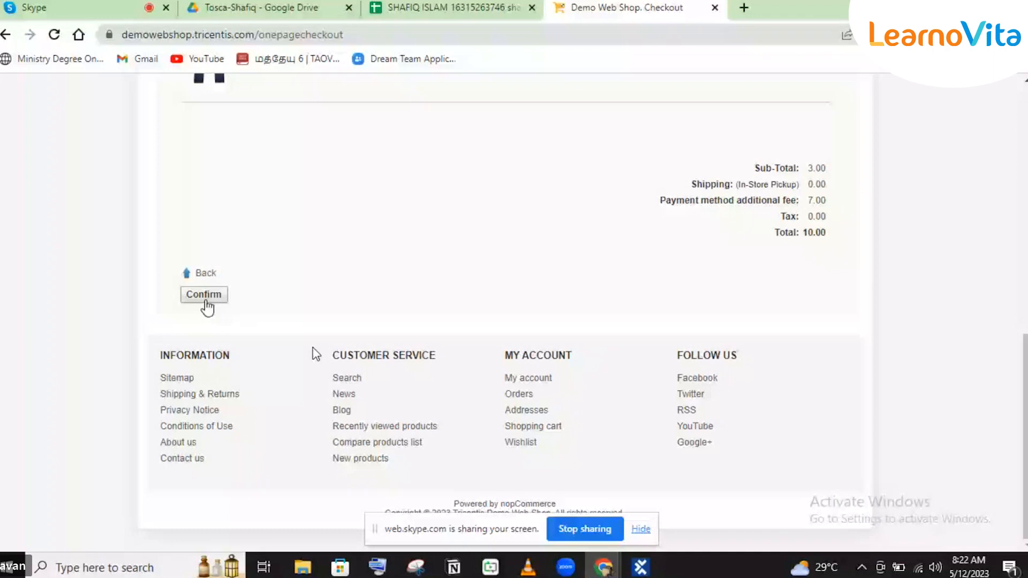
{"action": "left_click", "coordinate": [205, 301]}
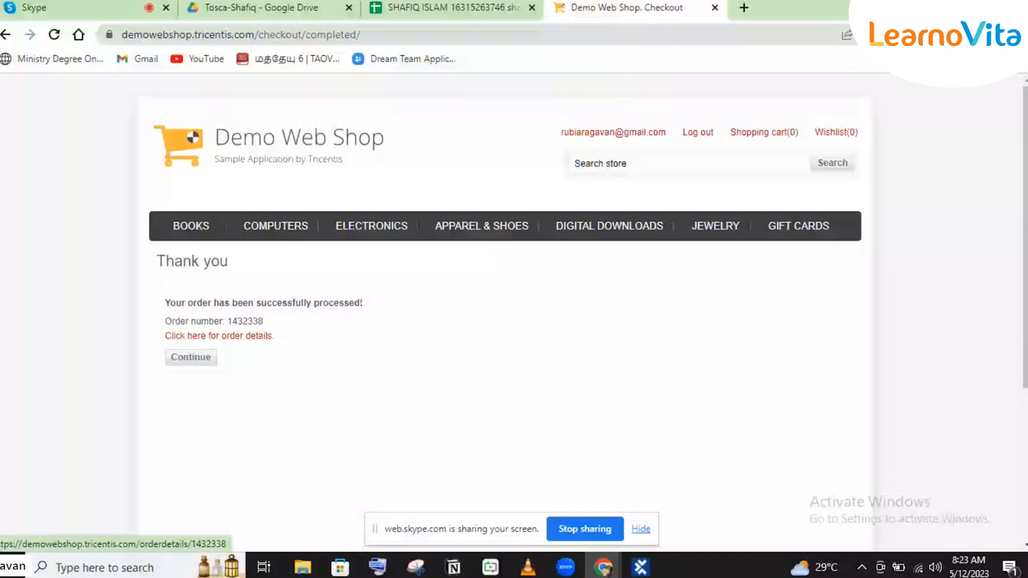
Step: Open the Orders list of the customer account and highlight the newest order's number
{"action": "left_click", "coordinate": [237, 336]}
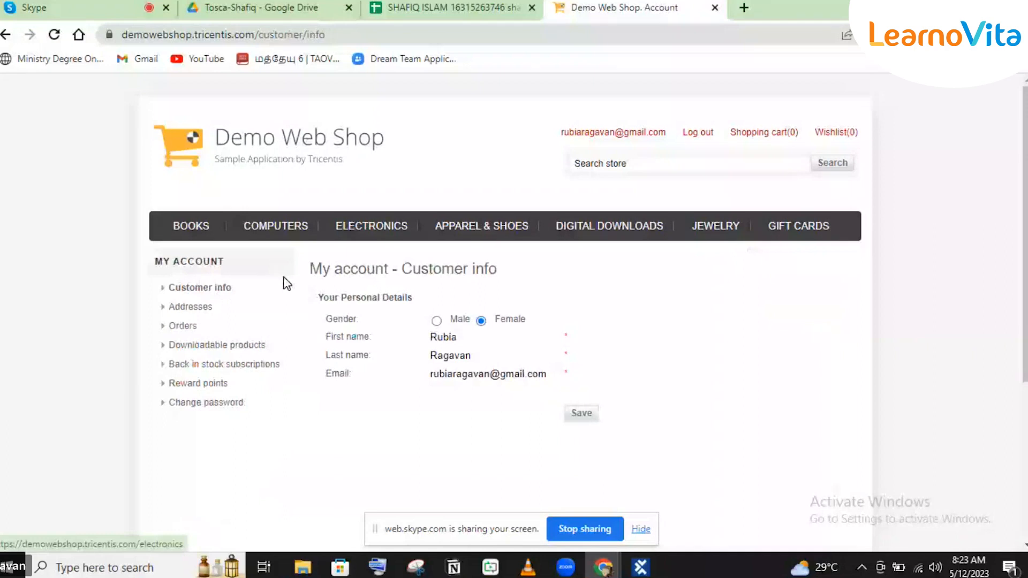
{"action": "mouse_move", "coordinate": [295, 239]}
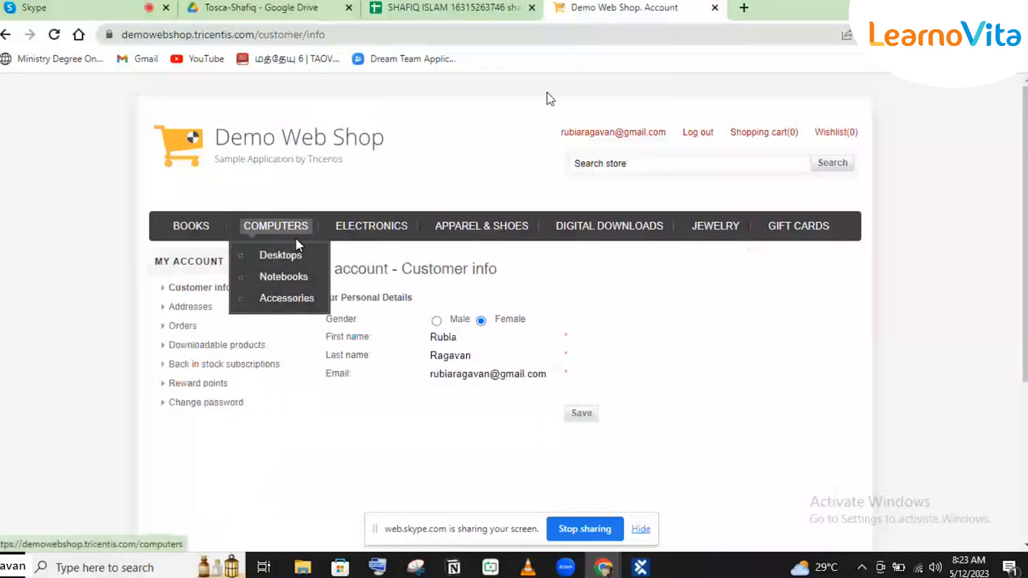
{"action": "left_click", "coordinate": [181, 327]}
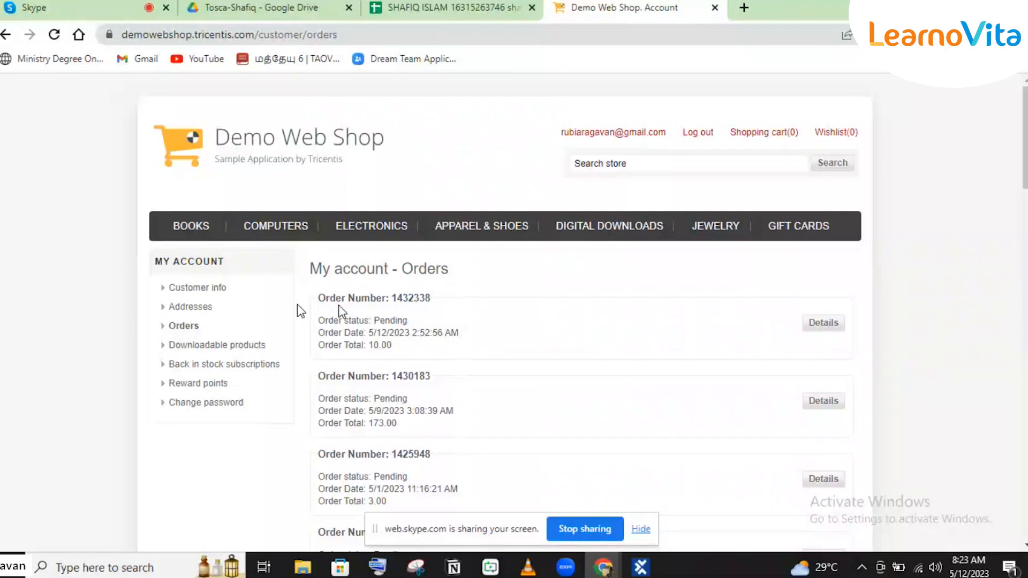
{"action": "left_click_drag", "start_coordinate": [319, 297], "coordinate": [430, 301]}
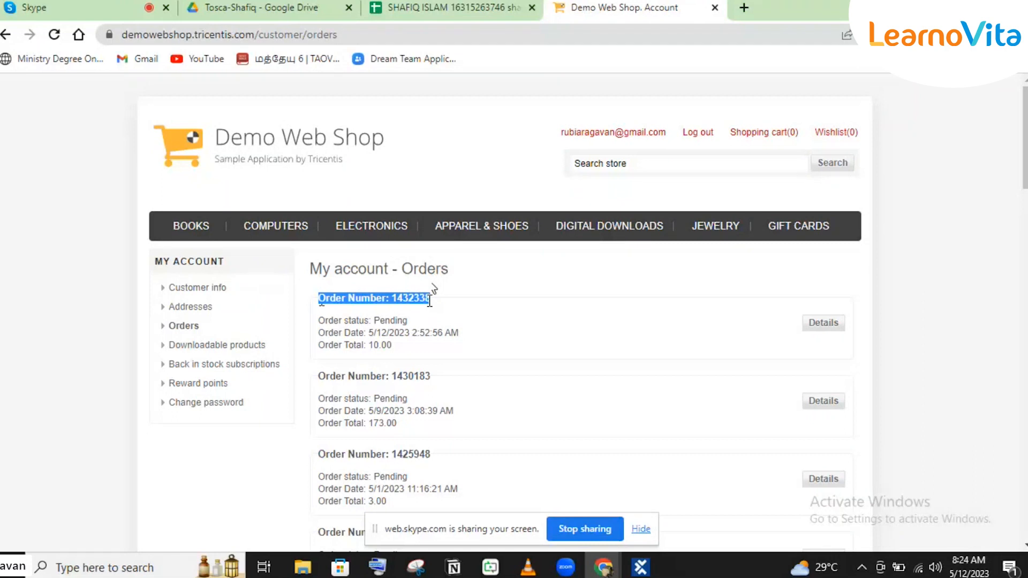
{"action": "left_click", "coordinate": [338, 307]}
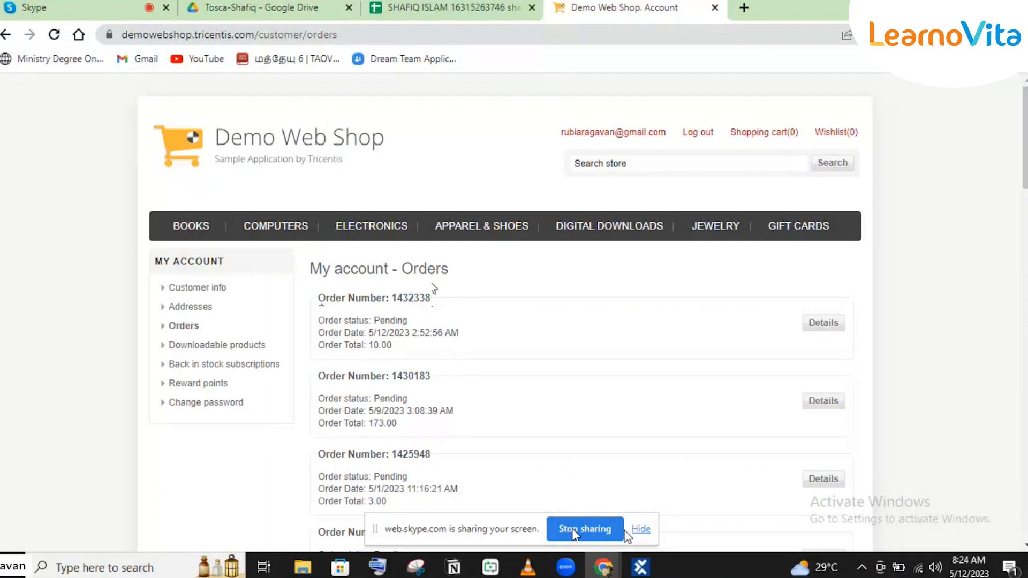
Step: Return from the shop's Orders page to Tosca Commander and expand the Modules_import230420_0939 folder
{"action": "left_click", "coordinate": [642, 569]}
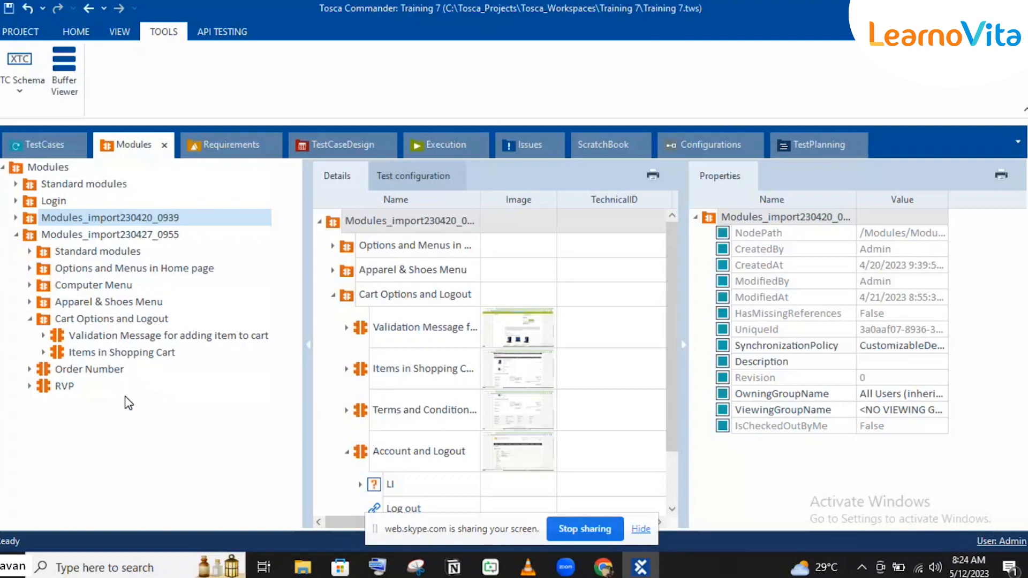
{"action": "left_click", "coordinate": [640, 566]}
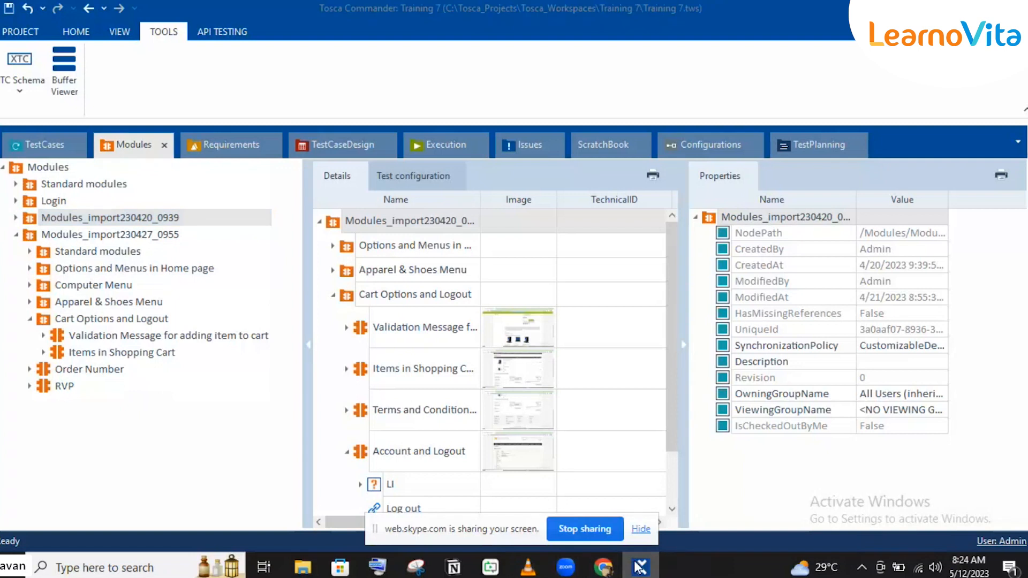
{"action": "left_click", "coordinate": [603, 566]}
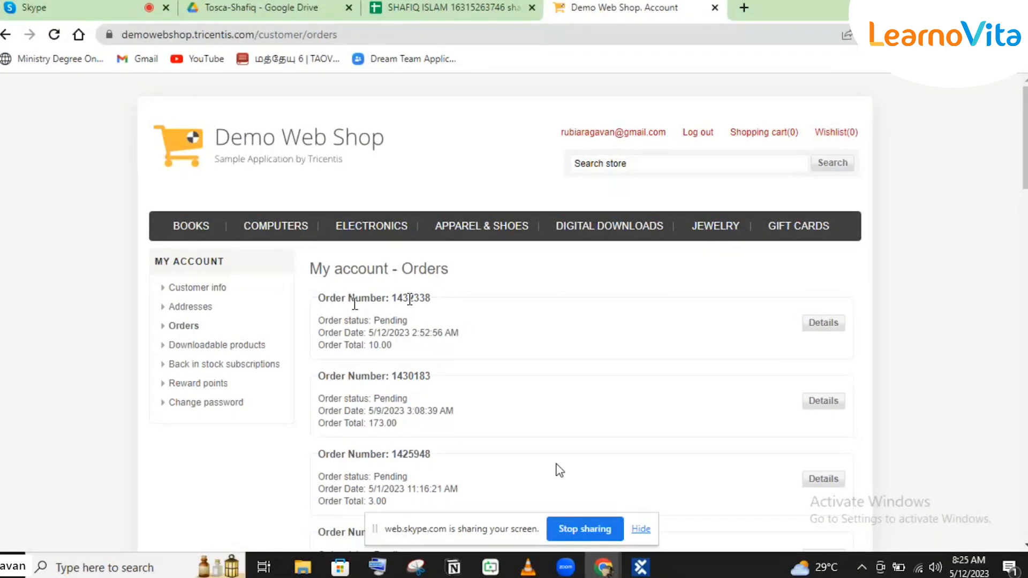
{"action": "mouse_move", "coordinate": [642, 570]}
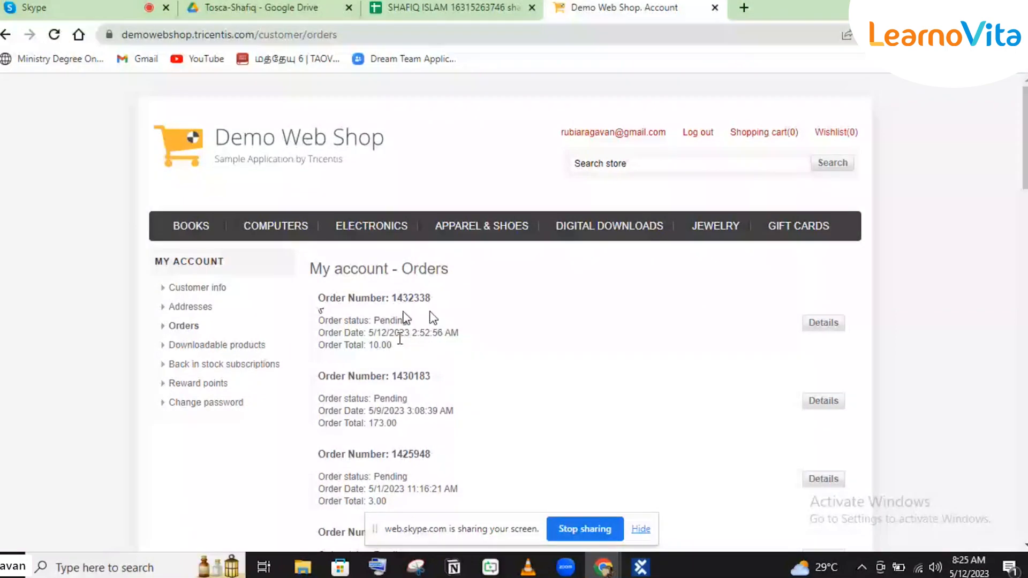
{"action": "left_click", "coordinate": [642, 569]}
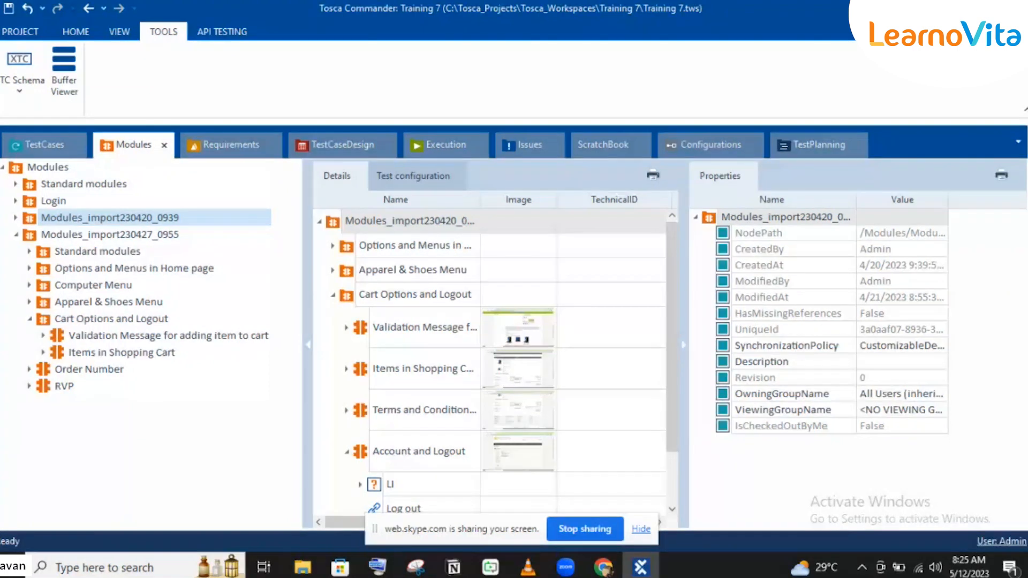
{"action": "left_click", "coordinate": [650, 571]}
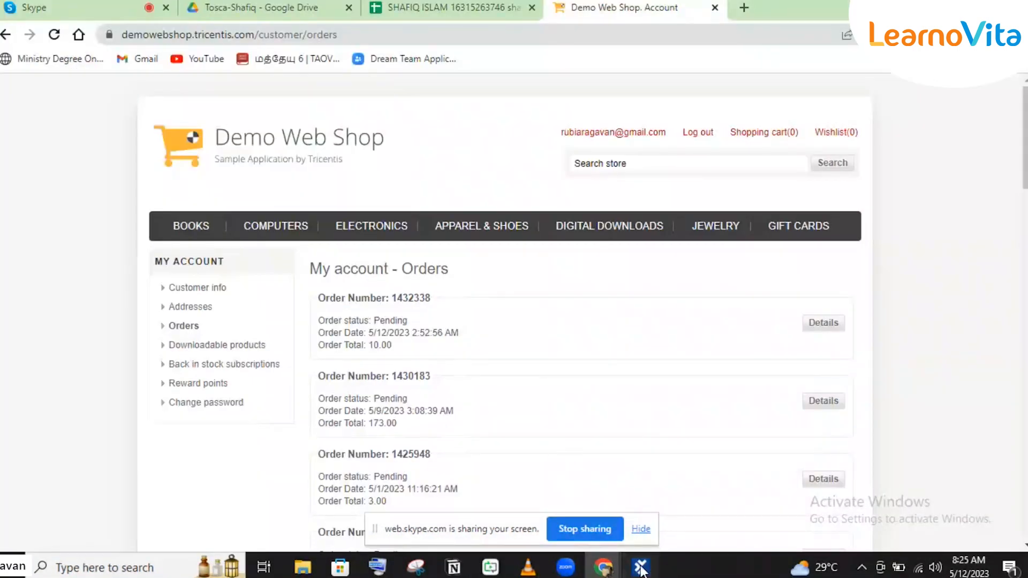
{"action": "left_click", "coordinate": [642, 569]}
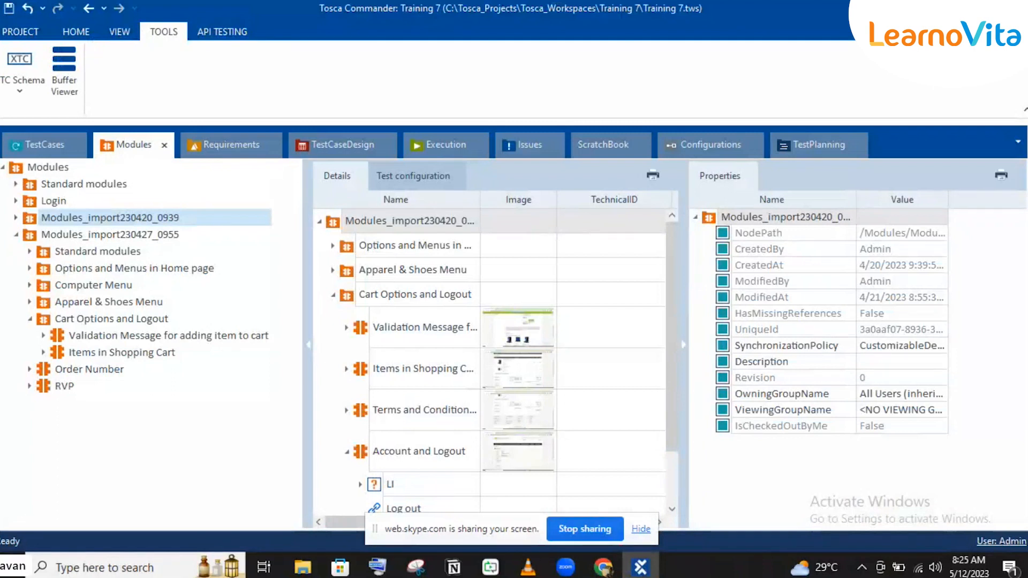
{"action": "left_click", "coordinate": [16, 218]}
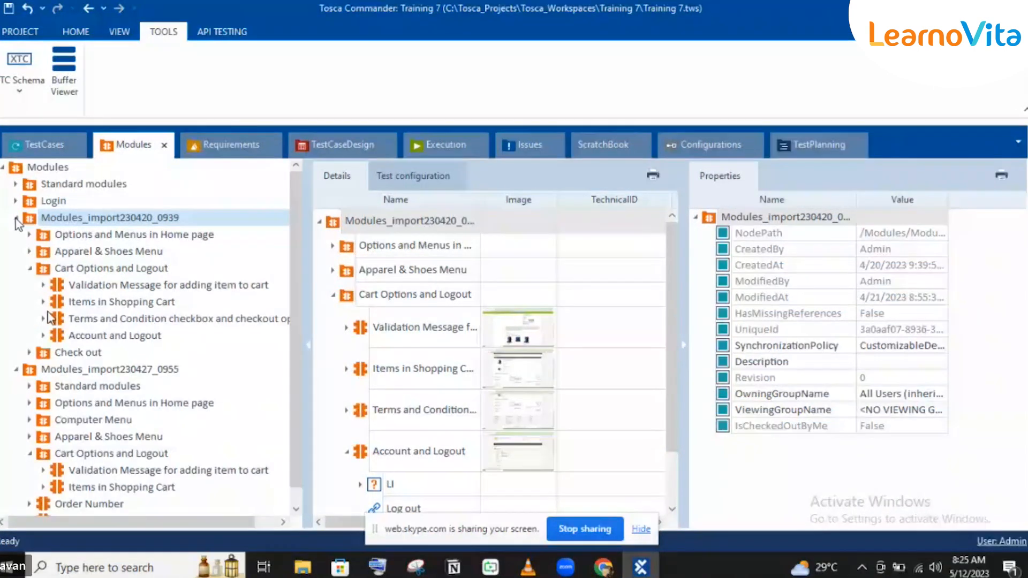
Step: Check the Account and Logout module and the contents of the Check out folder in Modules_import230420_0939, collapsing Cart Options and Logout and Check out
{"action": "left_click", "coordinate": [107, 336]}
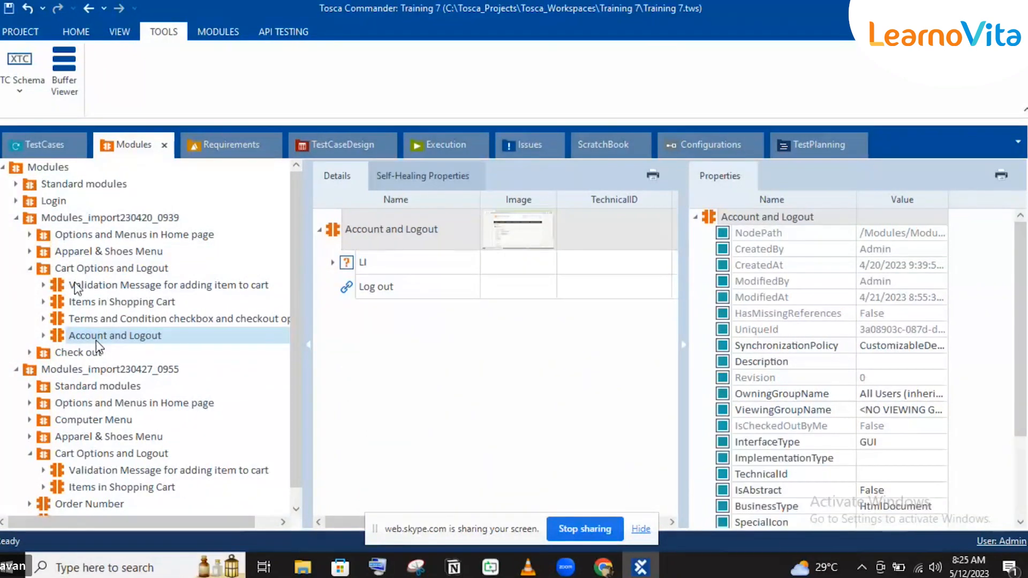
{"action": "left_click", "coordinate": [32, 271]}
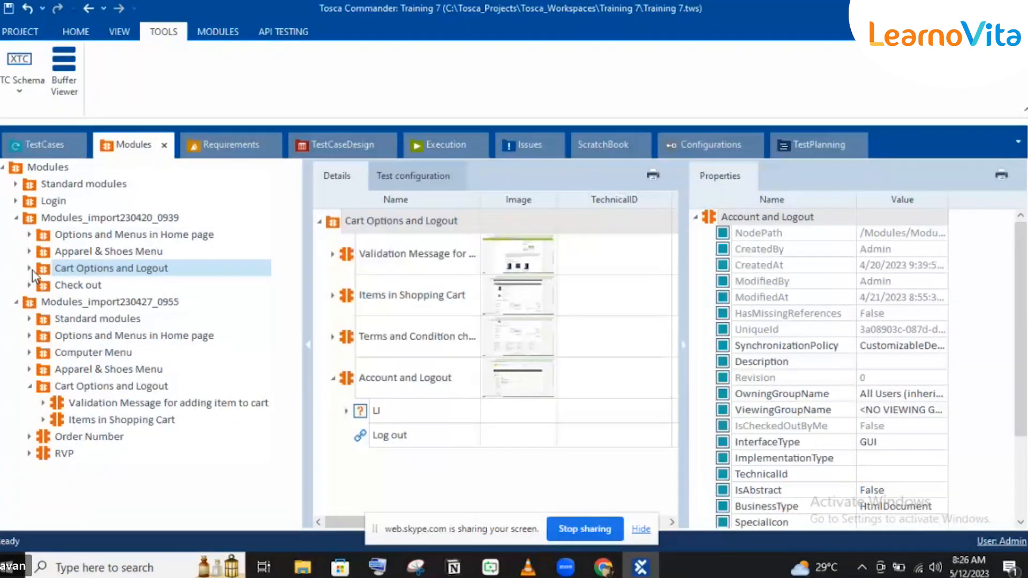
{"action": "left_click", "coordinate": [29, 285]}
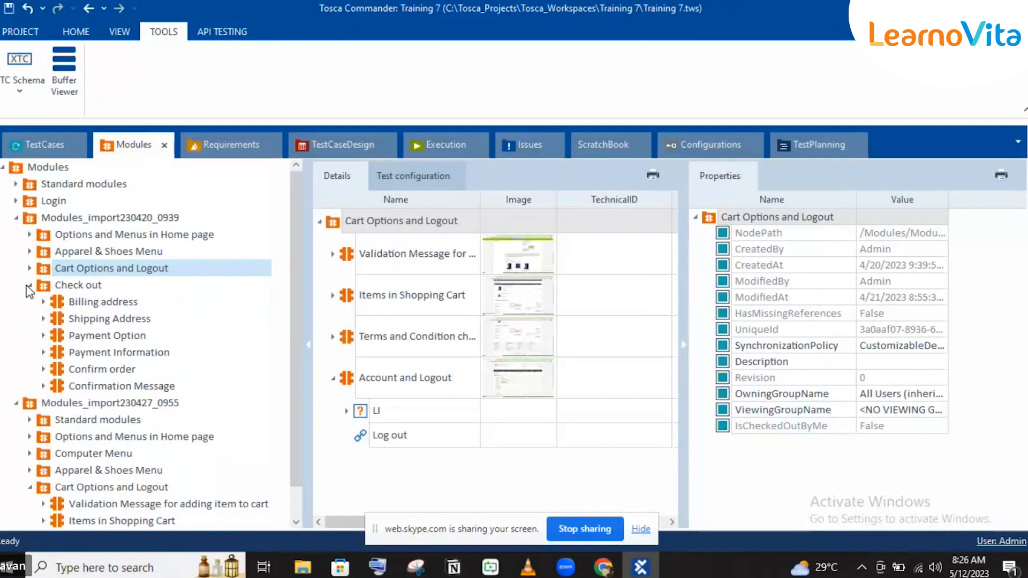
{"action": "left_click", "coordinate": [29, 285]}
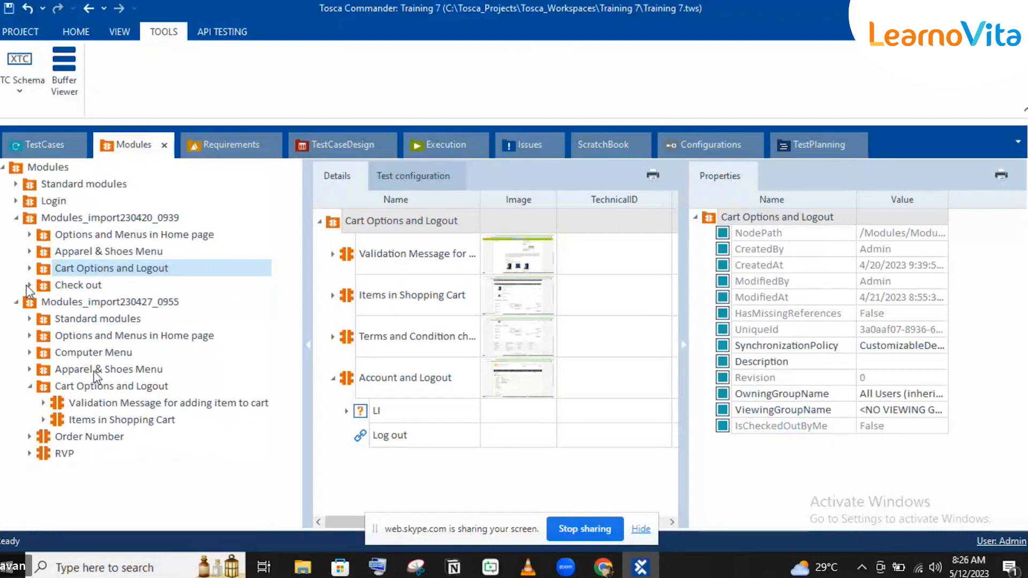
Step: Start an application scan on the Modules_import230427_0955 folder, checking the Demo Web Shop Orders page in Chrome while XScan loads
{"action": "left_click", "coordinate": [104, 304]}
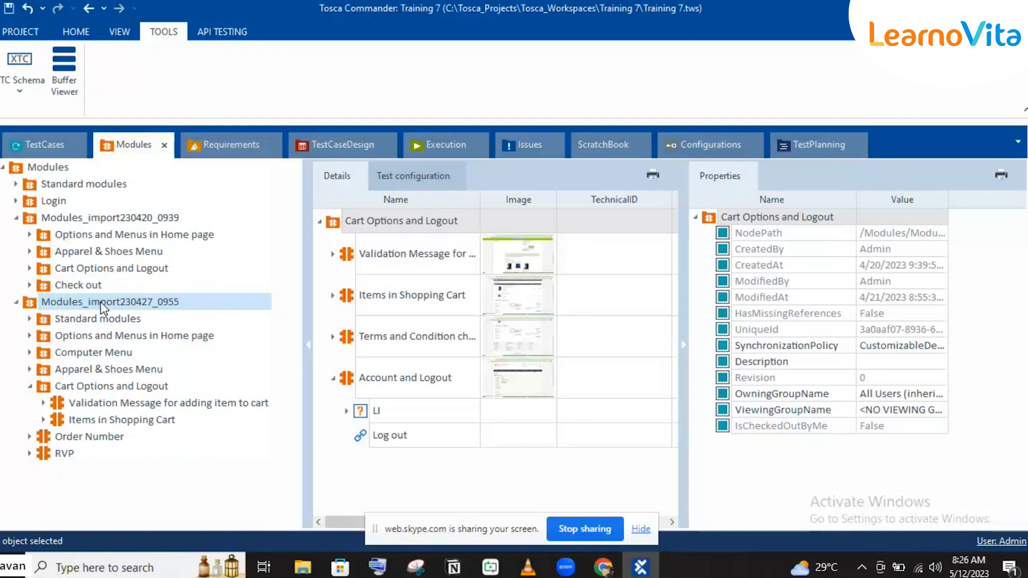
{"action": "right_click", "coordinate": [104, 304]}
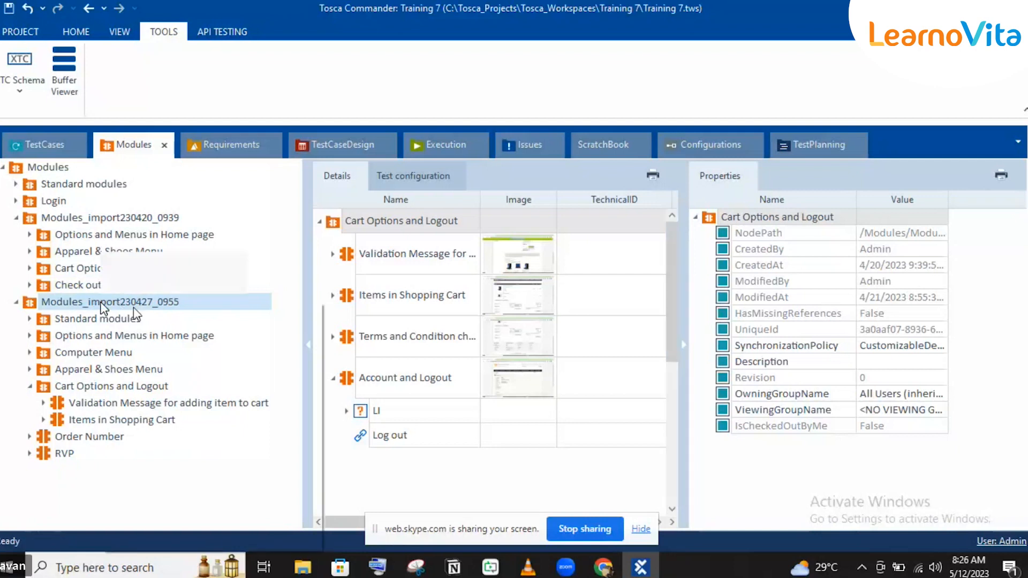
{"action": "mouse_move", "coordinate": [215, 361]}
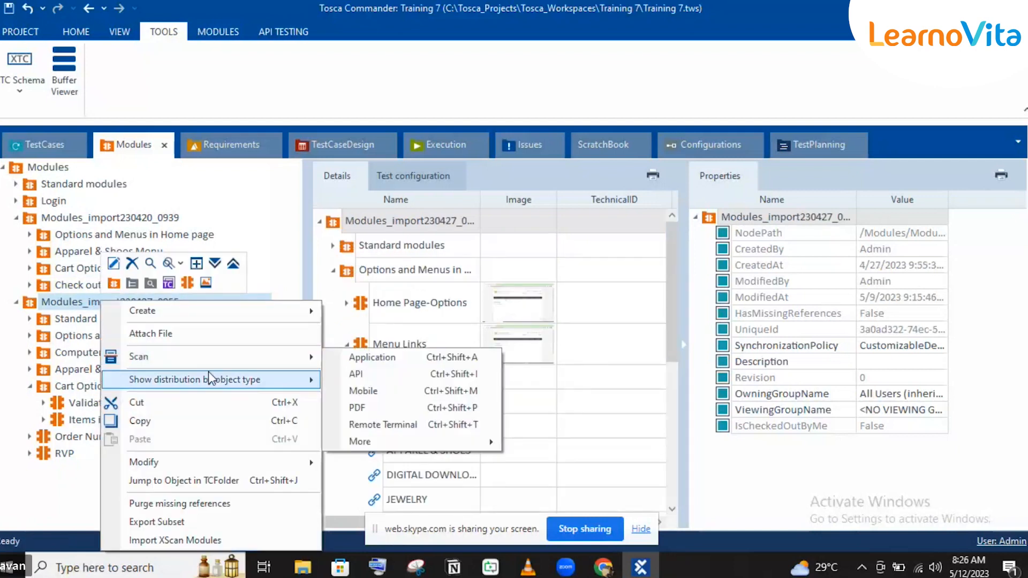
{"action": "left_click", "coordinate": [373, 357]}
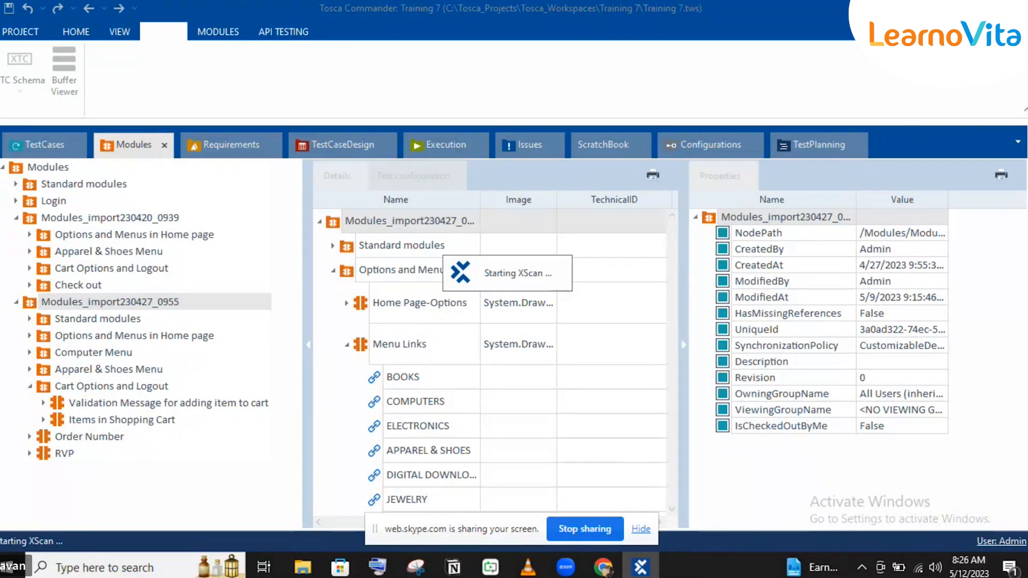
{"action": "left_click", "coordinate": [630, 571]}
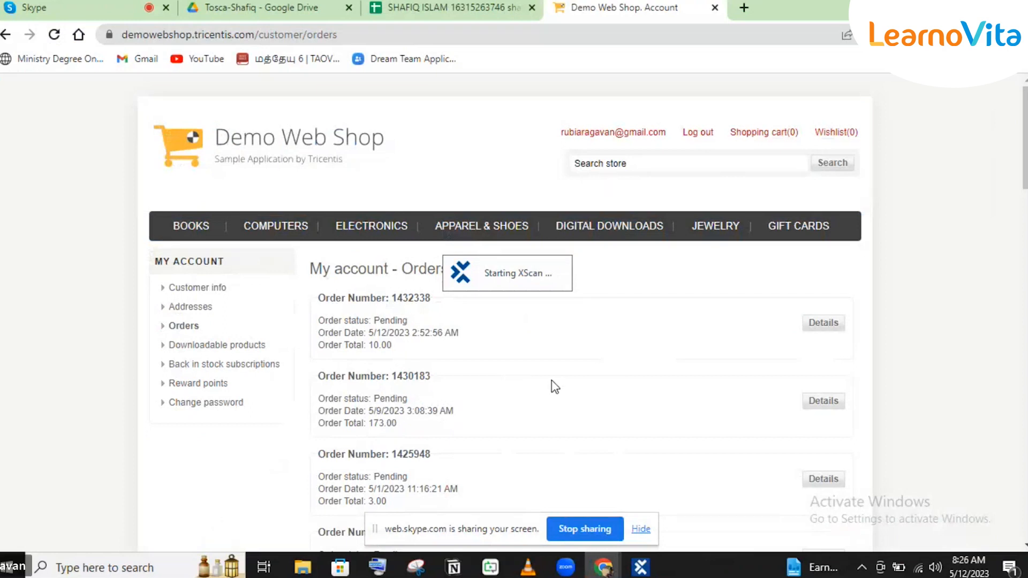
{"action": "left_click", "coordinate": [639, 567]}
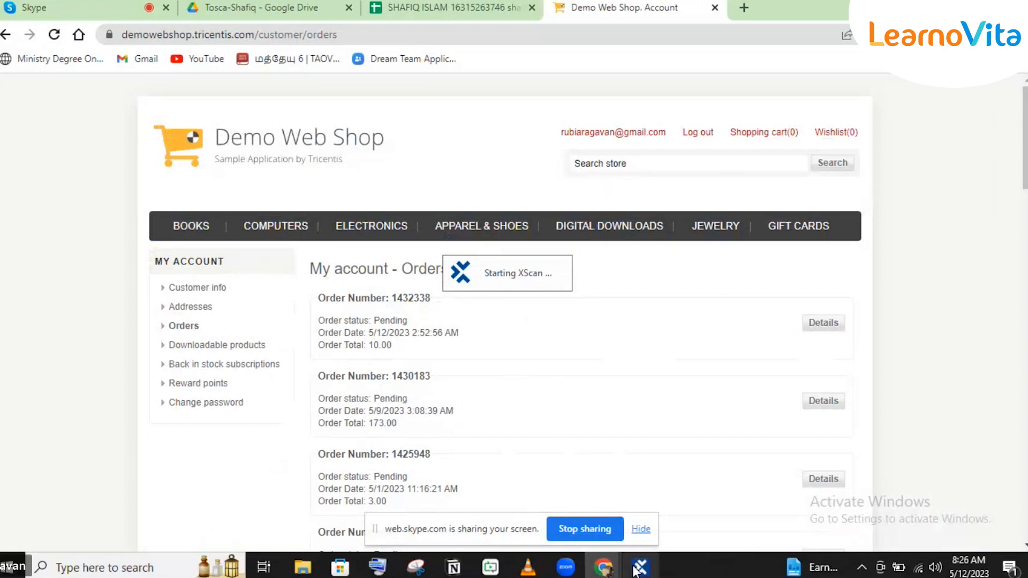
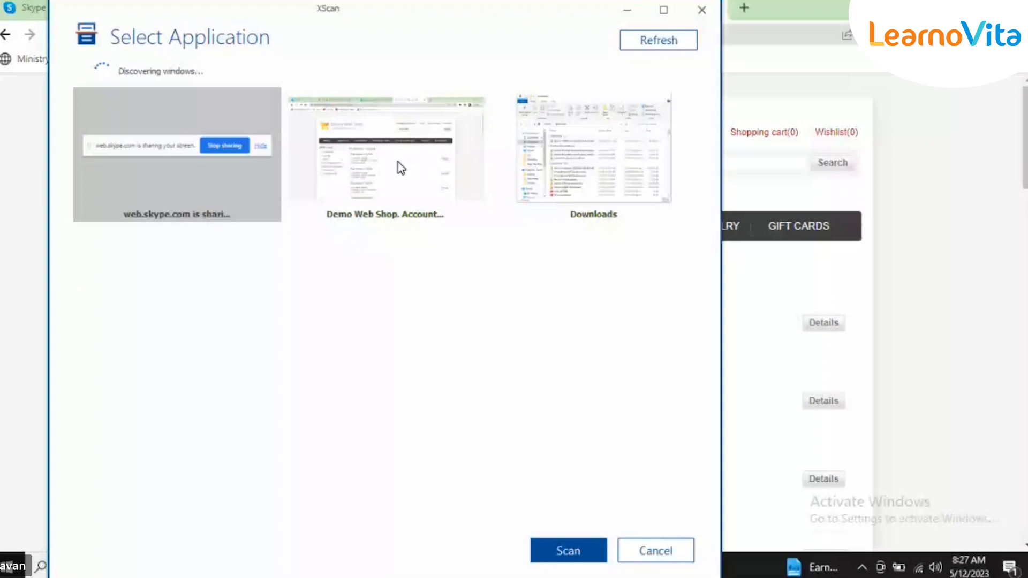
Step: Scan the Demo Web Shop Account window and widen the item filter close to All
{"action": "left_click", "coordinate": [398, 166]}
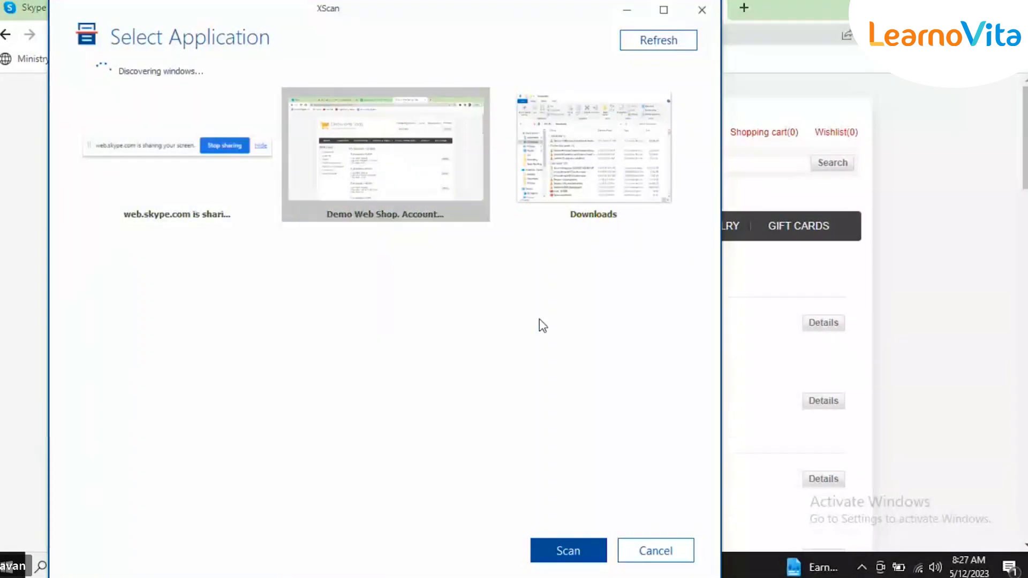
{"action": "left_click", "coordinate": [573, 547]}
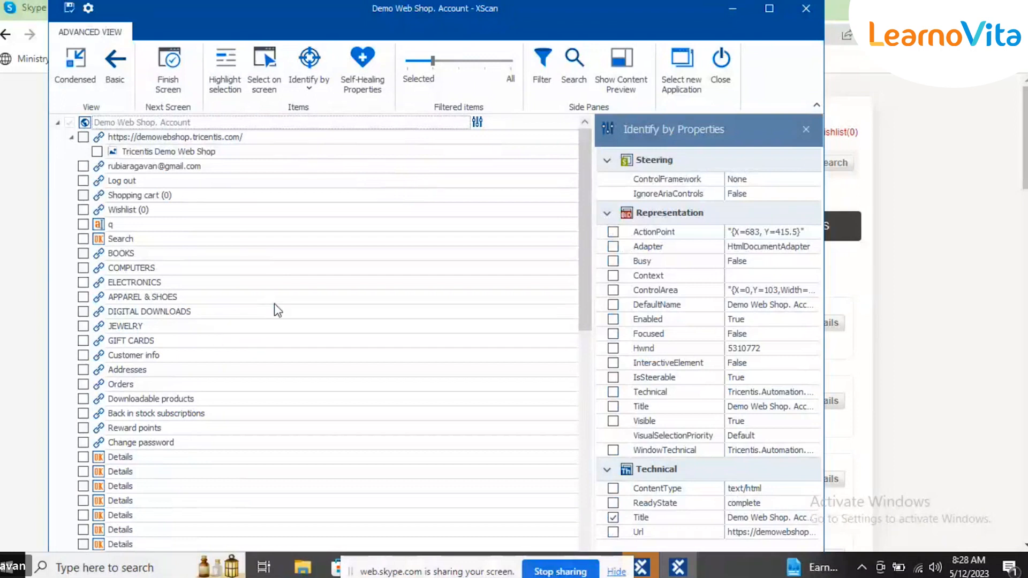
{"action": "left_click", "coordinate": [496, 63]}
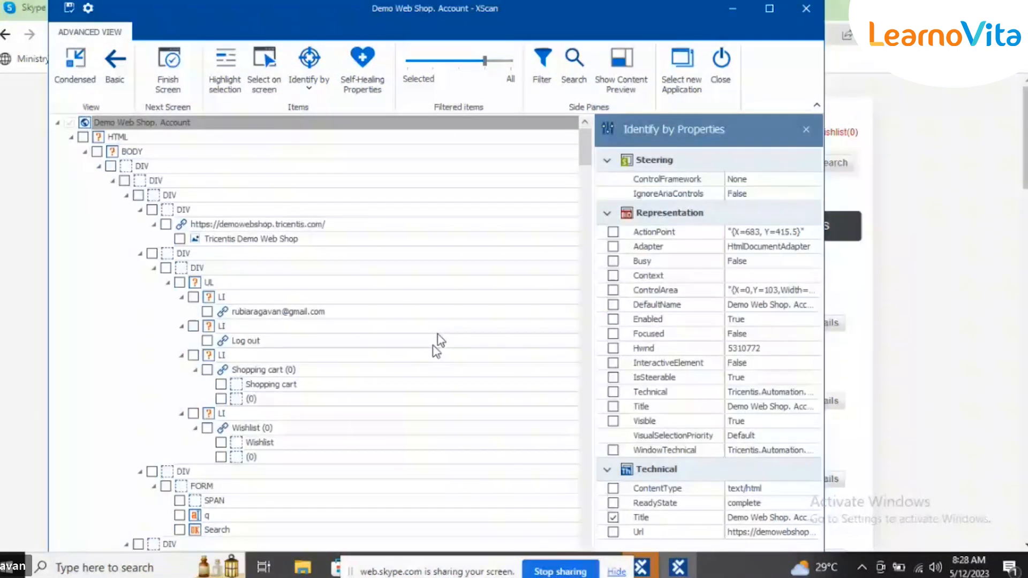
Step: Find the newest order's Order Number element in the scanned tree, compare it with the shop's Orders page, and include it in the module
{"action": "left_click_drag", "start_coordinate": [585, 148], "coordinate": [592, 255]}
{"action": "scroll", "coordinate": [590, 252], "scroll_direction": "down", "scroll_amount": 1}
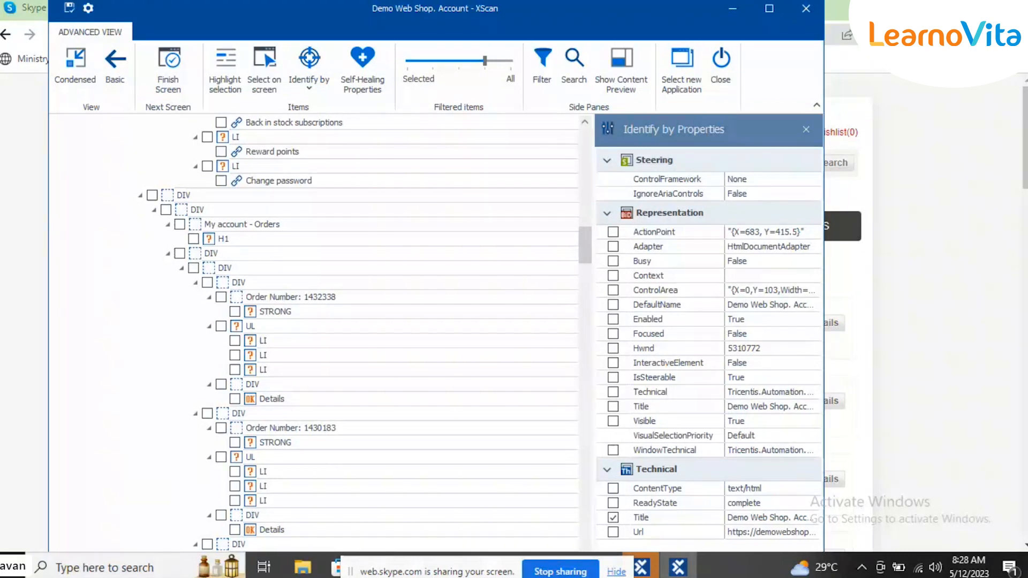
{"action": "left_click", "coordinate": [328, 299]}
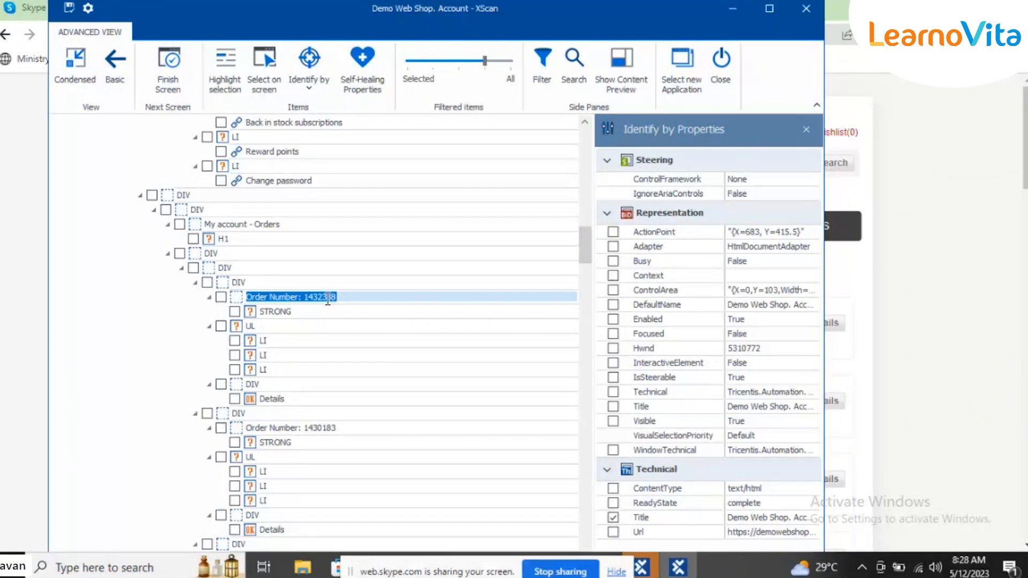
{"action": "left_click", "coordinate": [741, 11]}
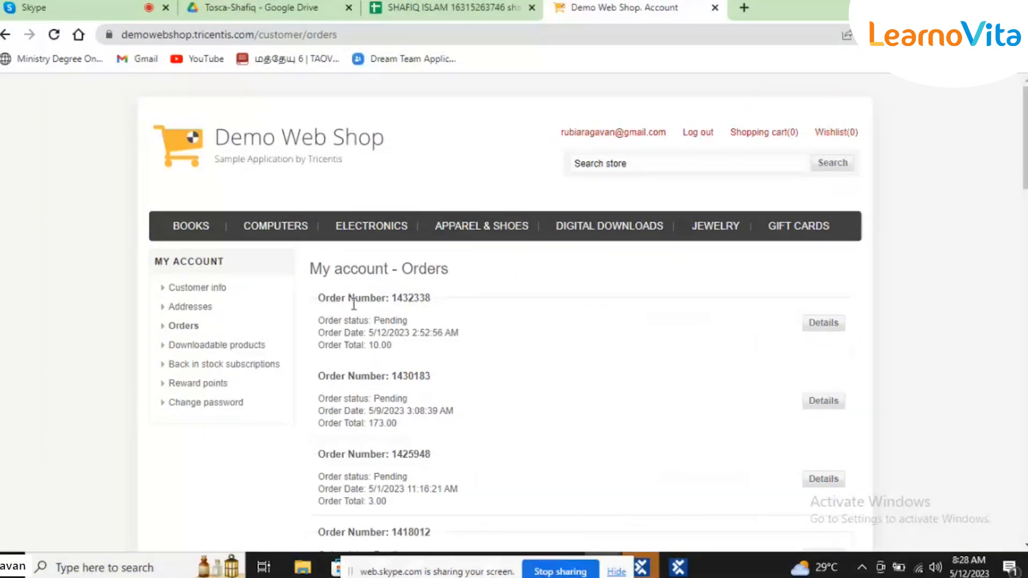
{"action": "left_click", "coordinate": [677, 567]}
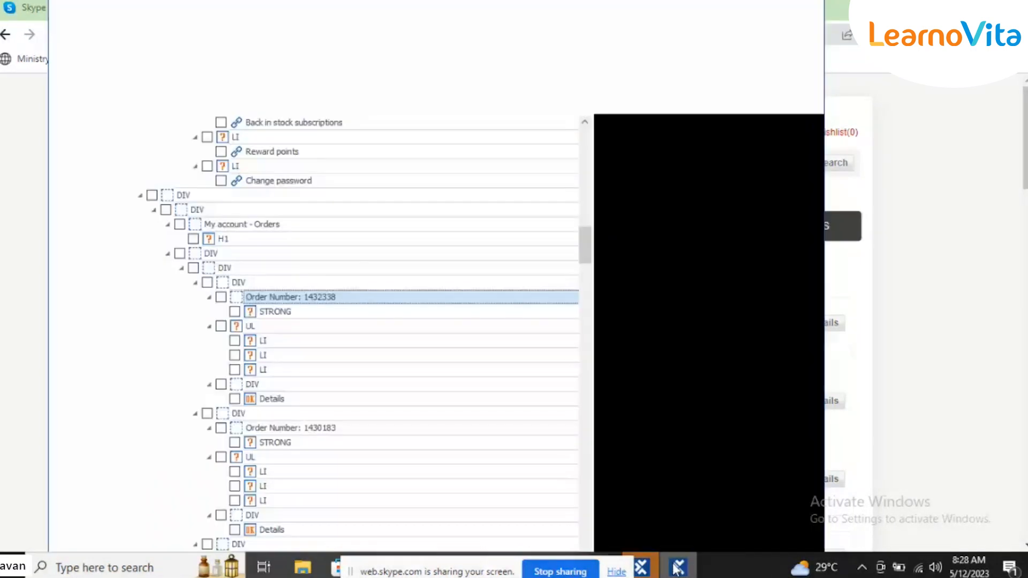
{"action": "left_click", "coordinate": [221, 298]}
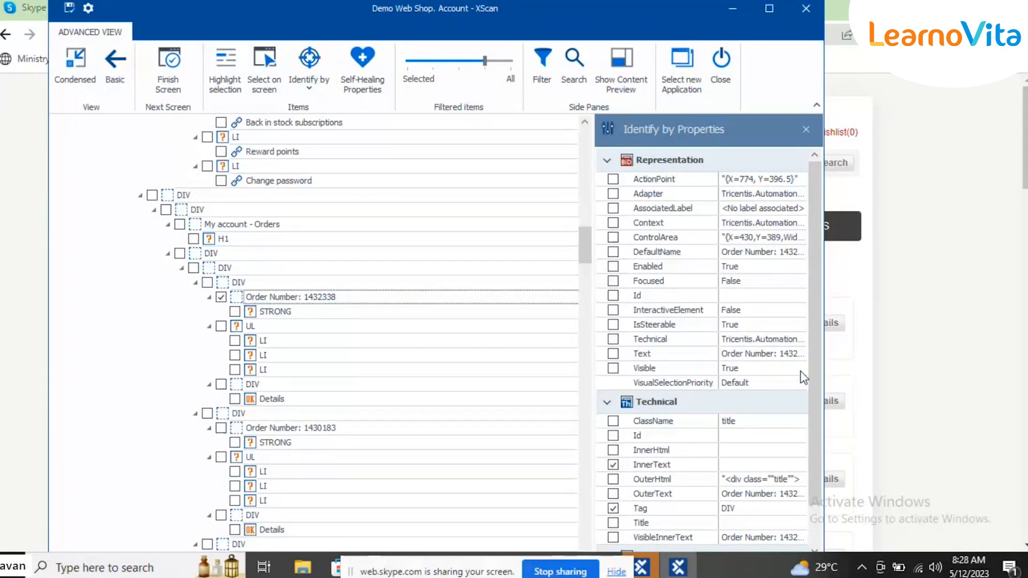
Step: Check the InnerText and OuterText values of the order number element, and identify it by OuterText instead of InnerText
{"action": "scroll", "coordinate": [819, 514], "scroll_direction": "down", "scroll_amount": 2}
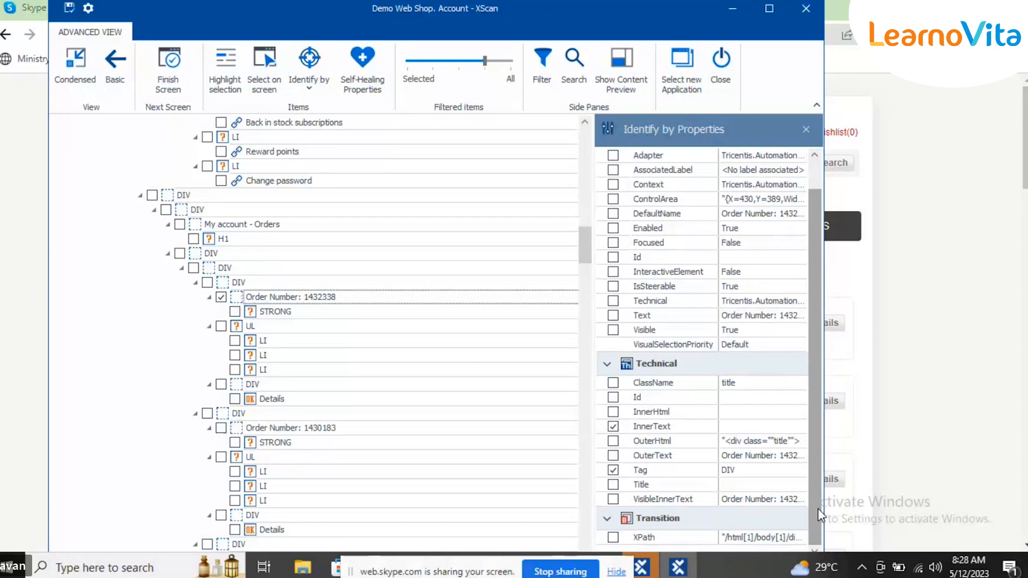
{"action": "left_click", "coordinate": [729, 427]}
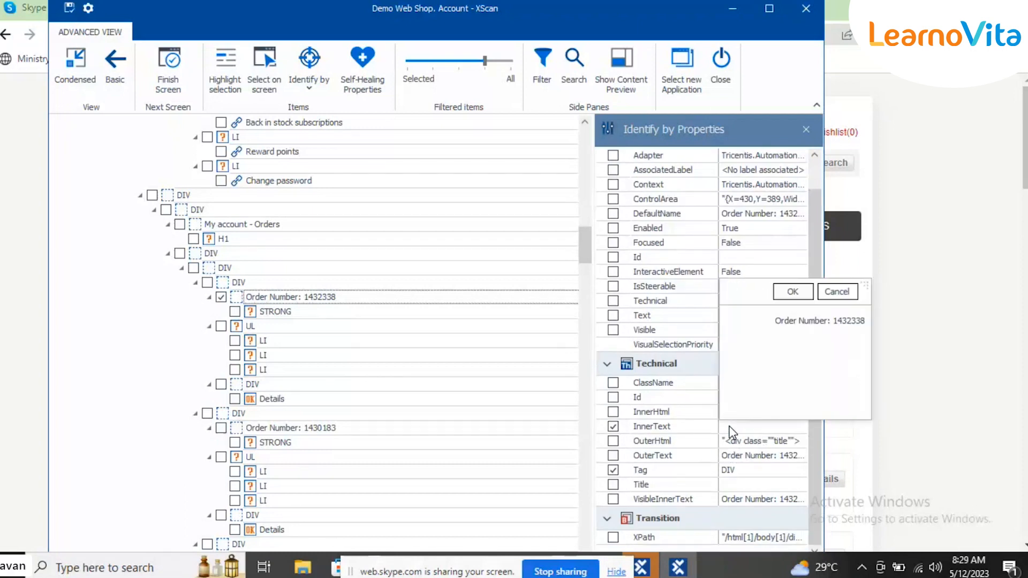
{"action": "left_click", "coordinate": [729, 427]}
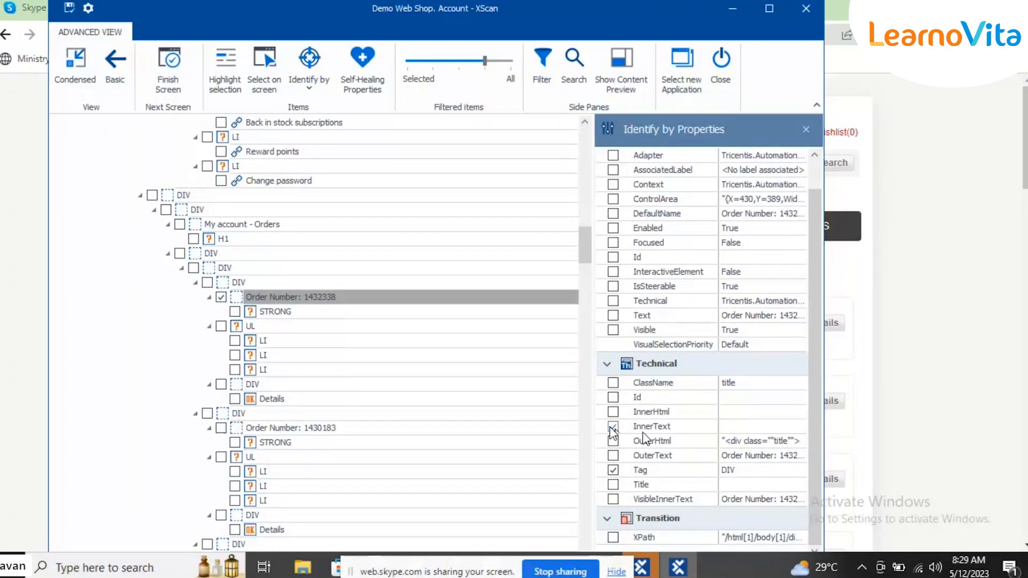
{"action": "left_click", "coordinate": [737, 458]}
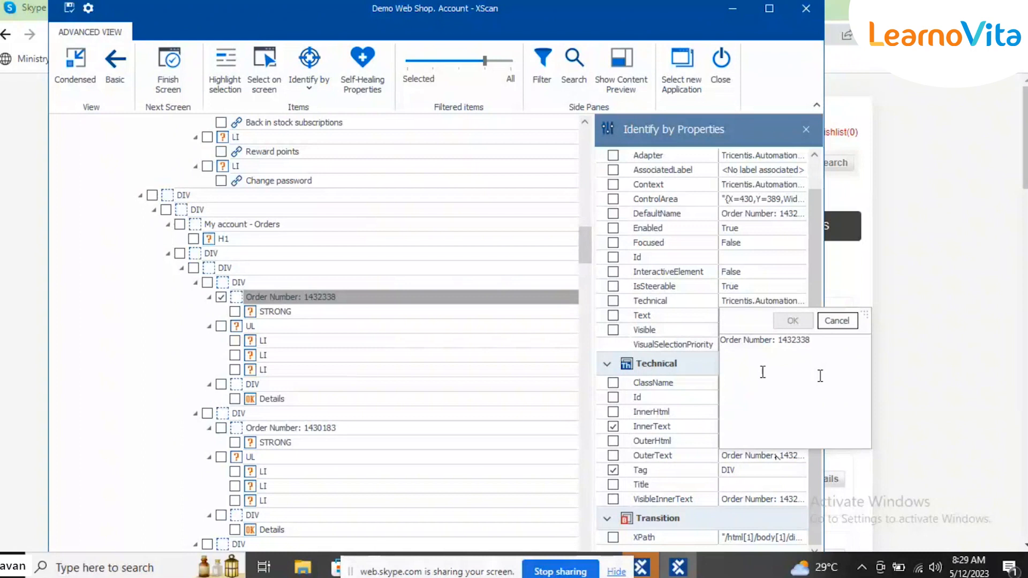
{"action": "left_click", "coordinate": [613, 427]}
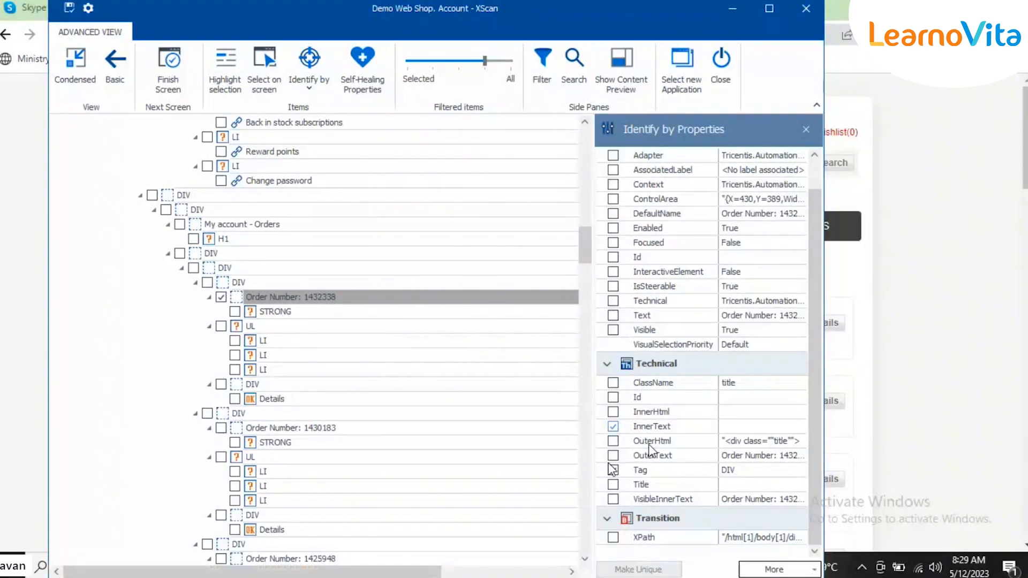
{"action": "left_click", "coordinate": [614, 455]}
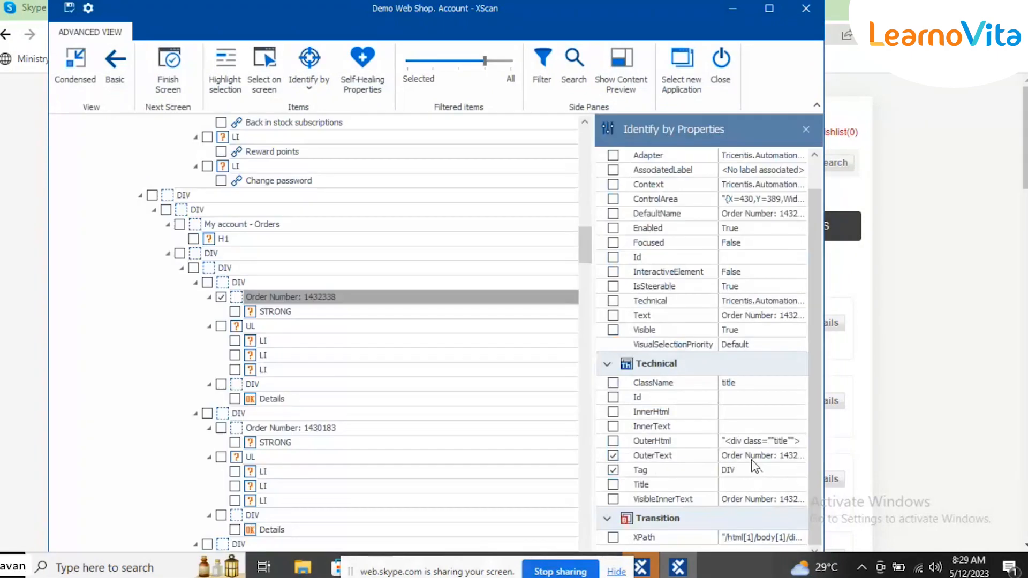
Step: Examine the number within the order element's OuterText value and compare it with the order numbers on the shop's Orders page
{"action": "left_click", "coordinate": [747, 455]}
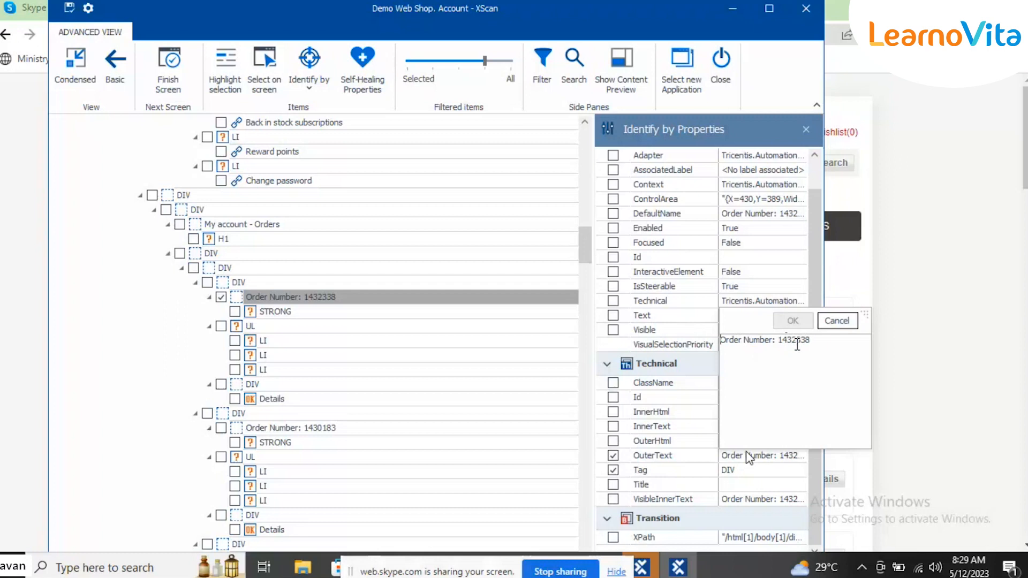
{"action": "double_click", "coordinate": [795, 339]}
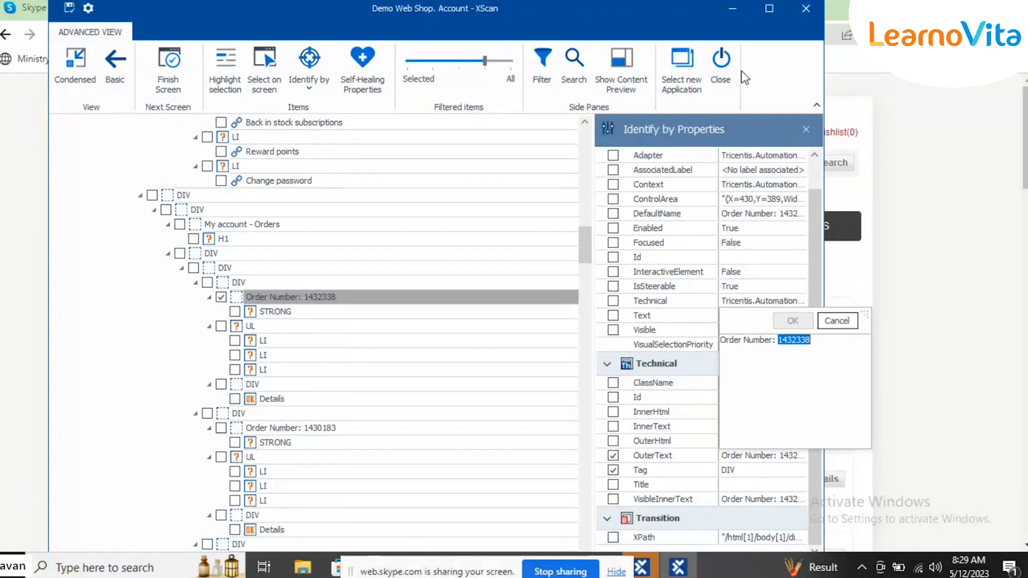
{"action": "left_click", "coordinate": [732, 13]}
{"action": "left_click", "coordinate": [731, 12]}
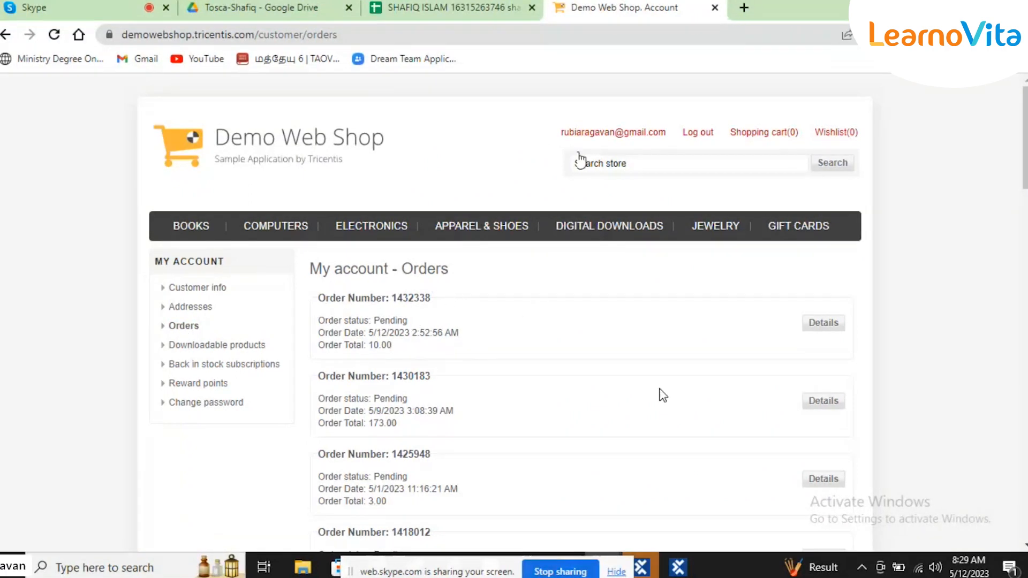
{"action": "left_click", "coordinate": [685, 568]}
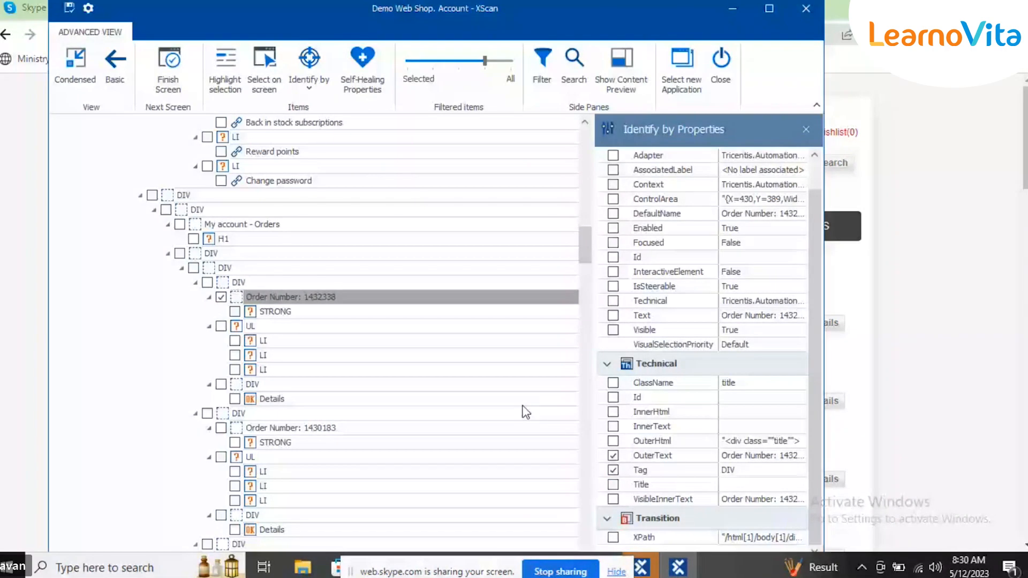
{"action": "left_click", "coordinate": [764, 464]}
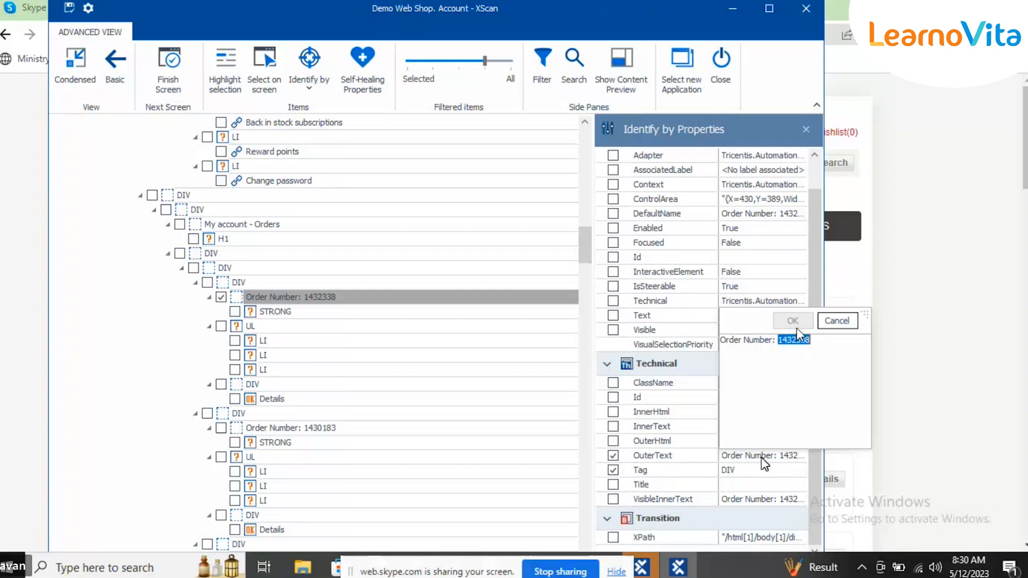
{"action": "left_click", "coordinate": [682, 377]}
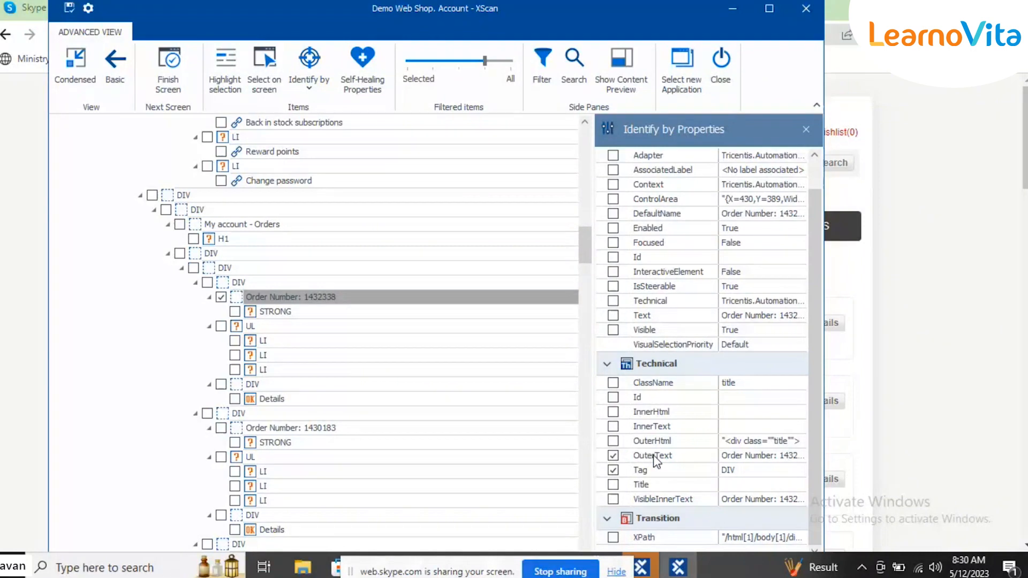
Step: Finish the screen to save the Demo Web Shop Account module and close XScan, moving the screen-sharing bar out of the way
{"action": "left_click", "coordinate": [175, 62]}
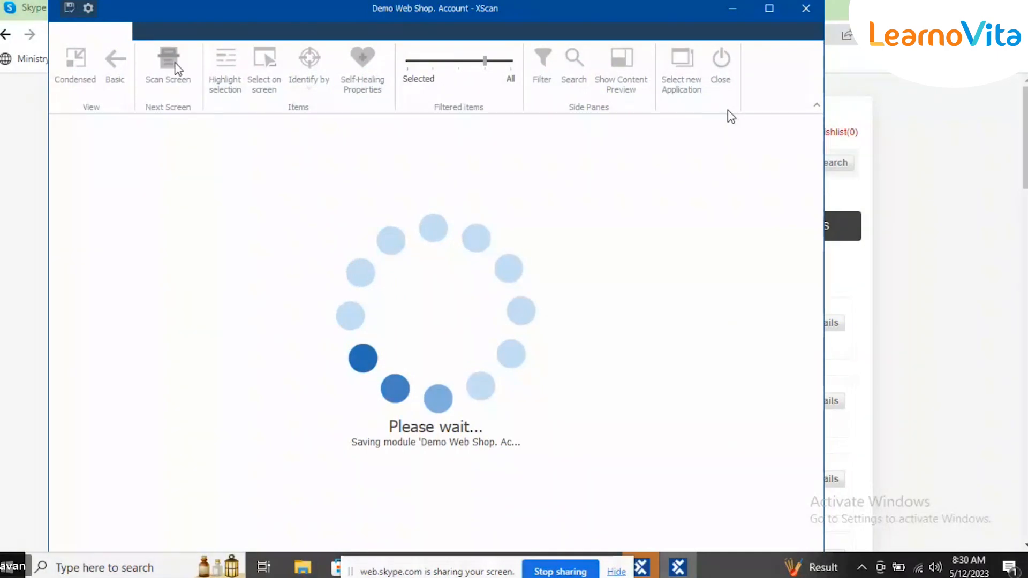
{"action": "left_click", "coordinate": [721, 60]}
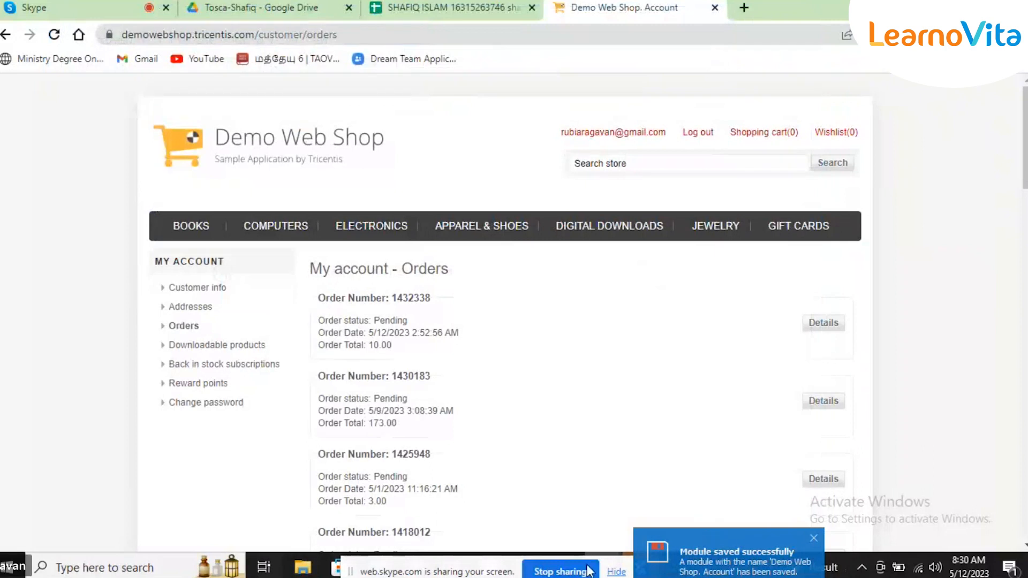
{"action": "left_click_drag", "start_coordinate": [425, 573], "coordinate": [206, 455]}
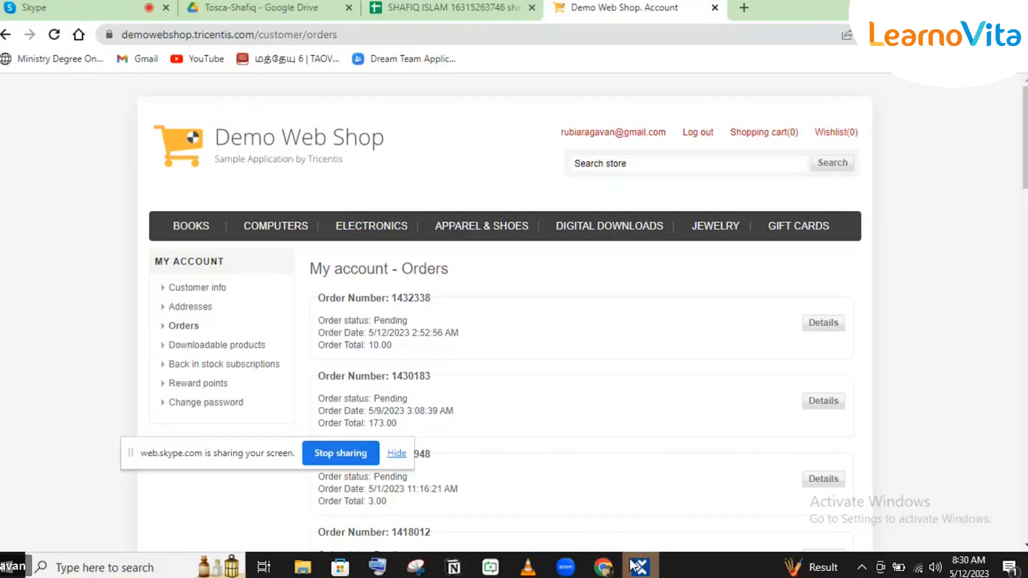
Step: Switch to Tosca Commander and create a folder named Dynamic Identification under TestCases
{"action": "left_click", "coordinate": [638, 566]}
{"action": "left_click", "coordinate": [34, 147]}
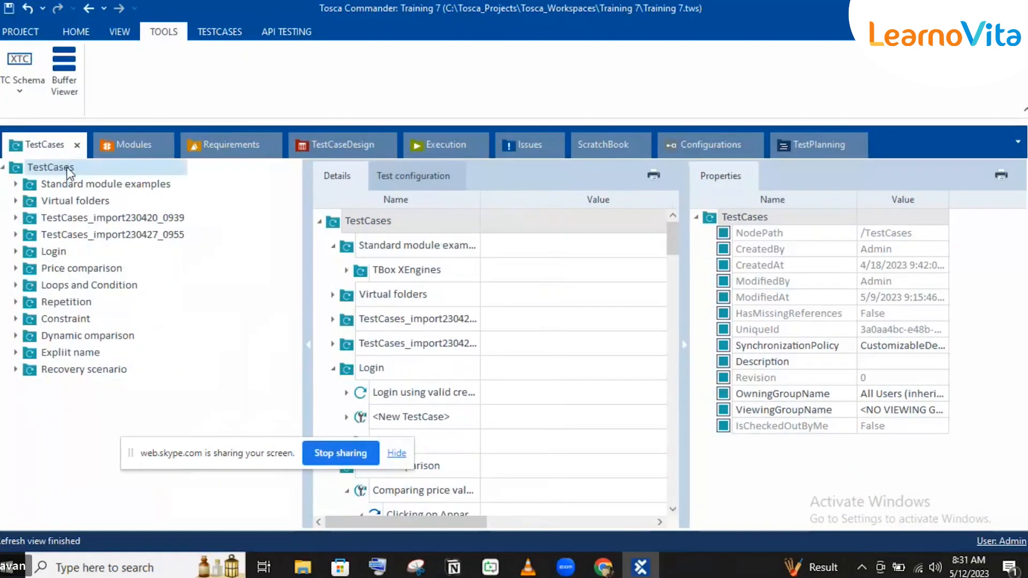
{"action": "right_click", "coordinate": [69, 170]}
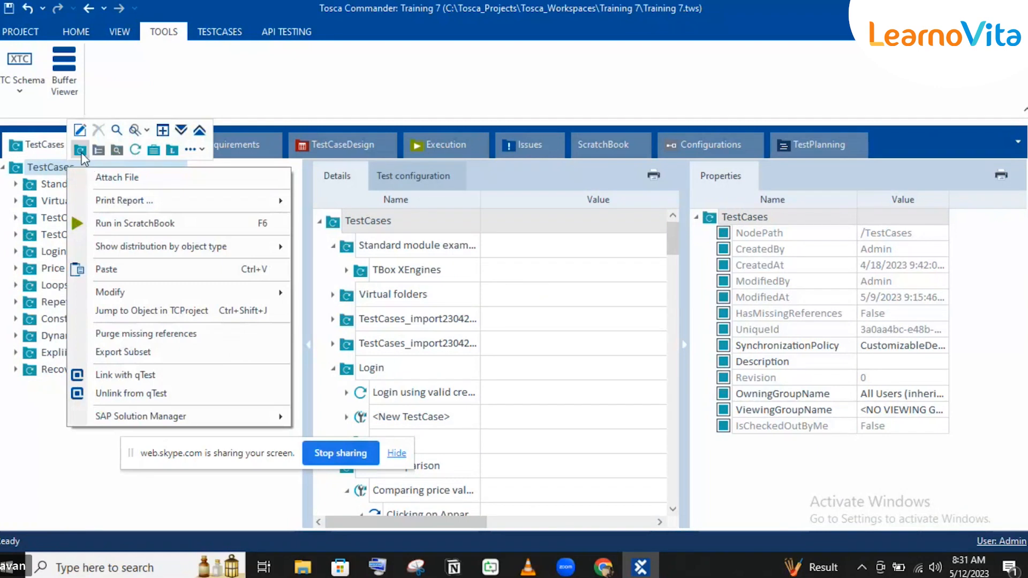
{"action": "left_click", "coordinate": [81, 151]}
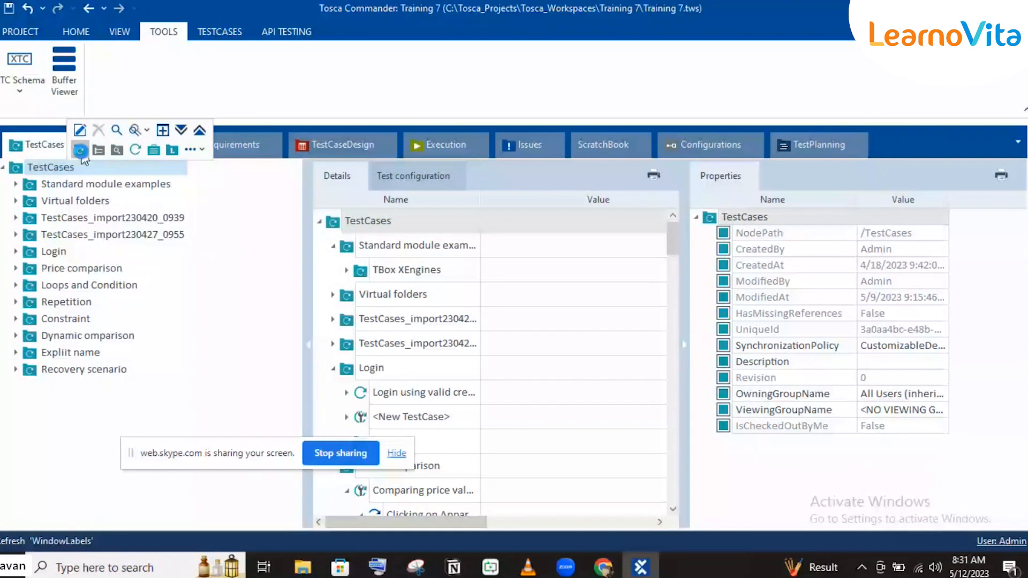
{"action": "left_click", "coordinate": [81, 150]}
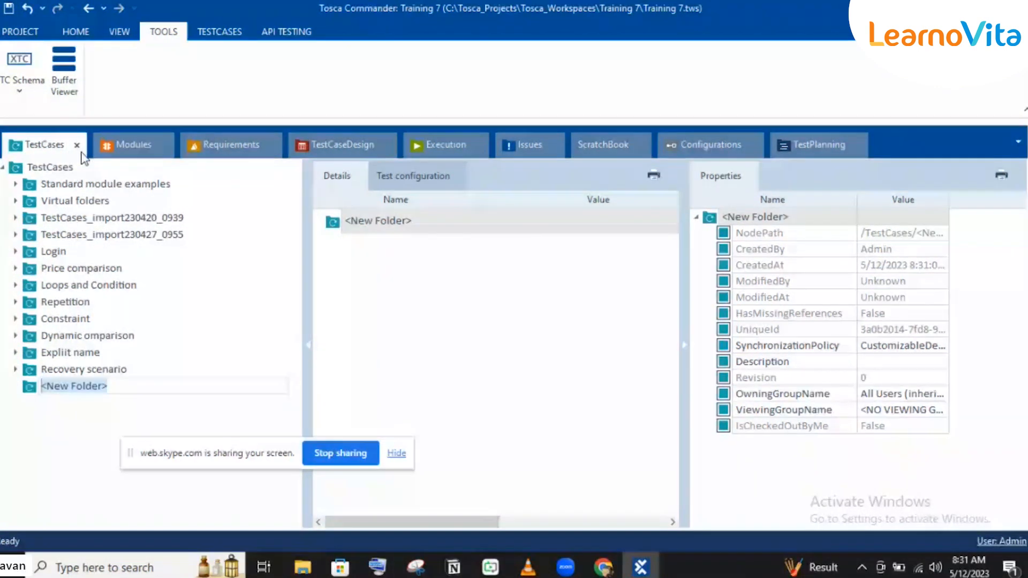
{"action": "type", "text": "Dynamic Identification"}
{"action": "key", "text": "Return"}
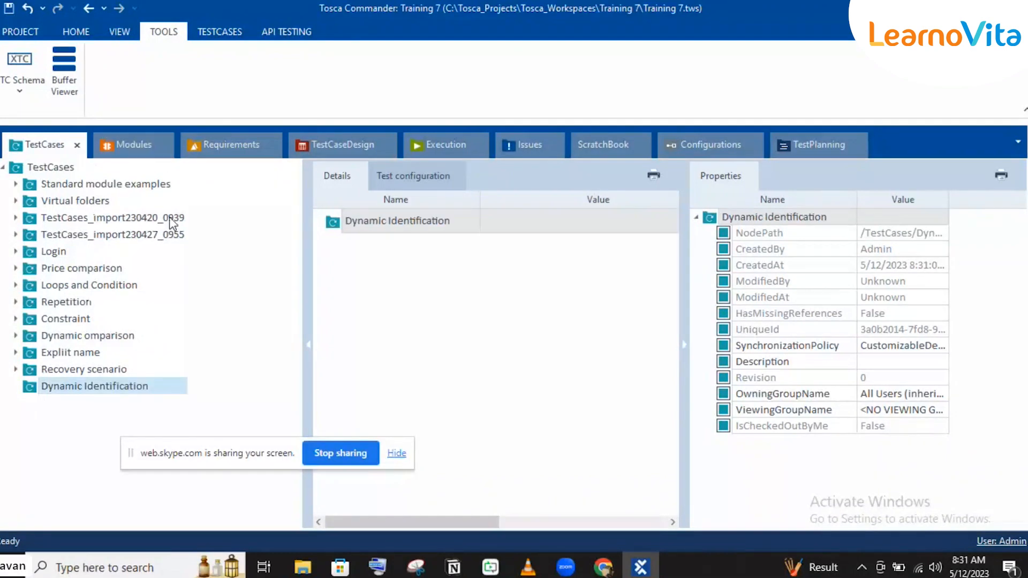
Step: Create a test case named verifying order Number in the Dynamic Identification folder
{"action": "right_click", "coordinate": [53, 390]}
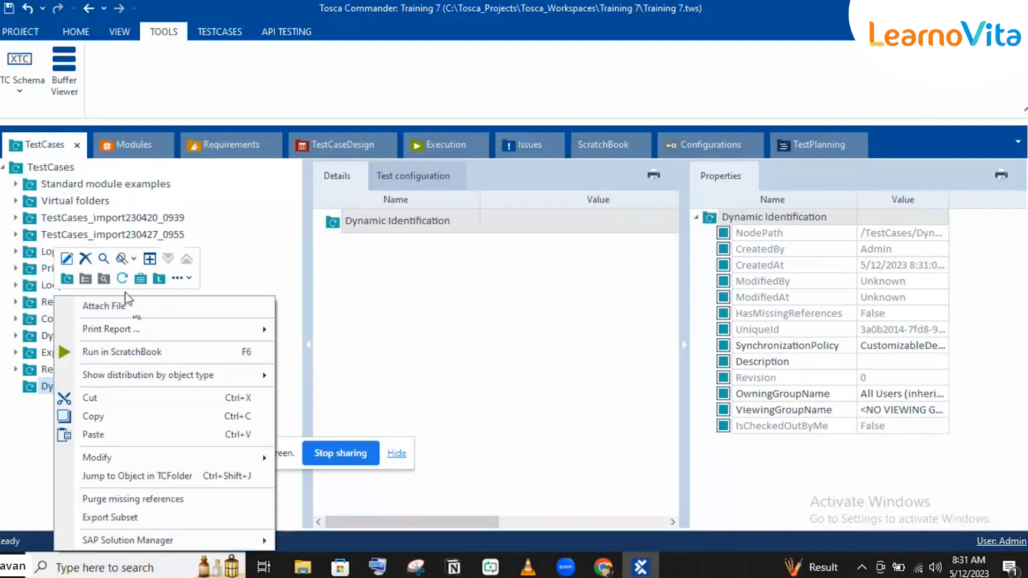
{"action": "left_click", "coordinate": [120, 280]}
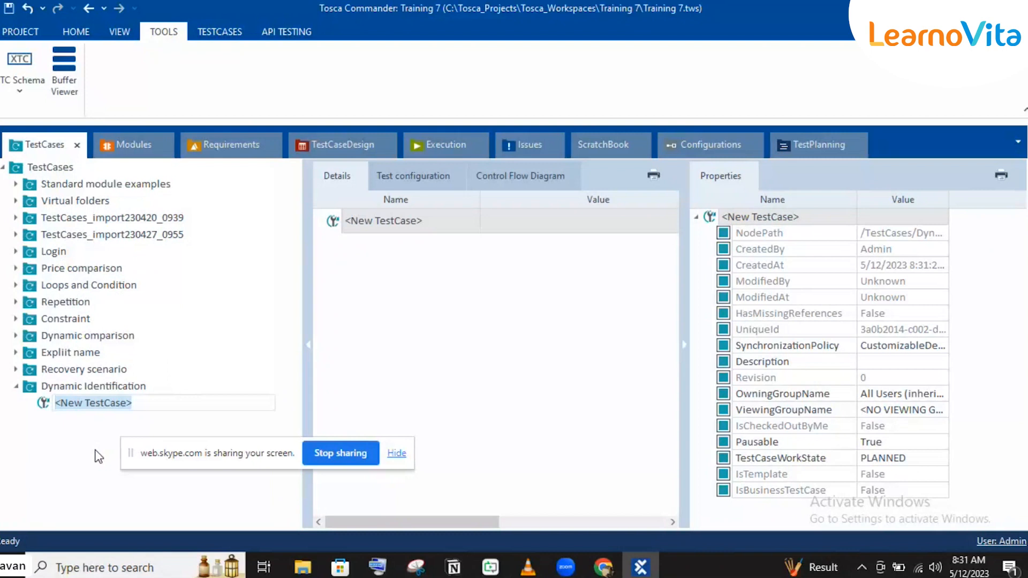
{"action": "type", "text": "verifying order "}
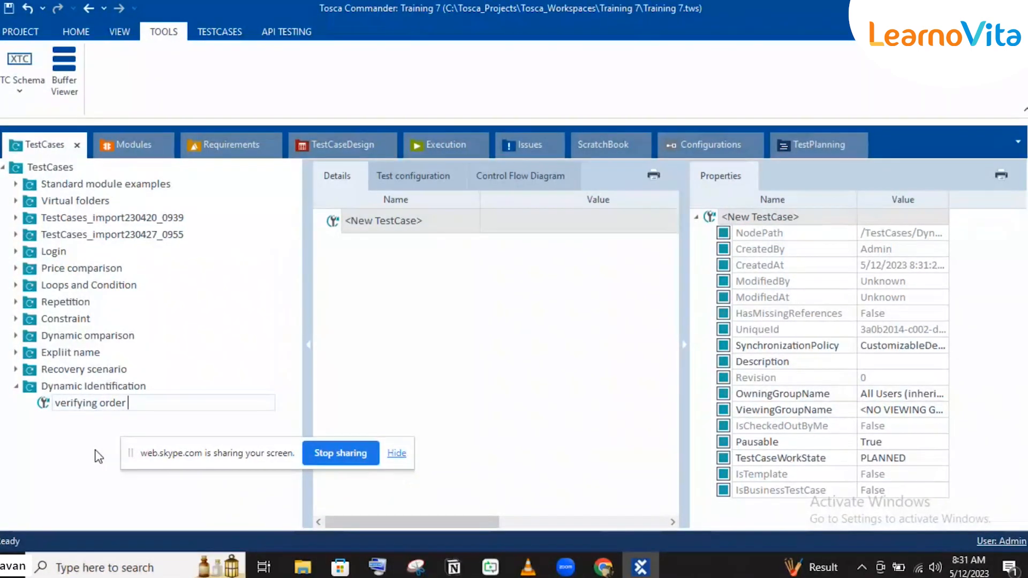
{"action": "type", "text": "Number"}
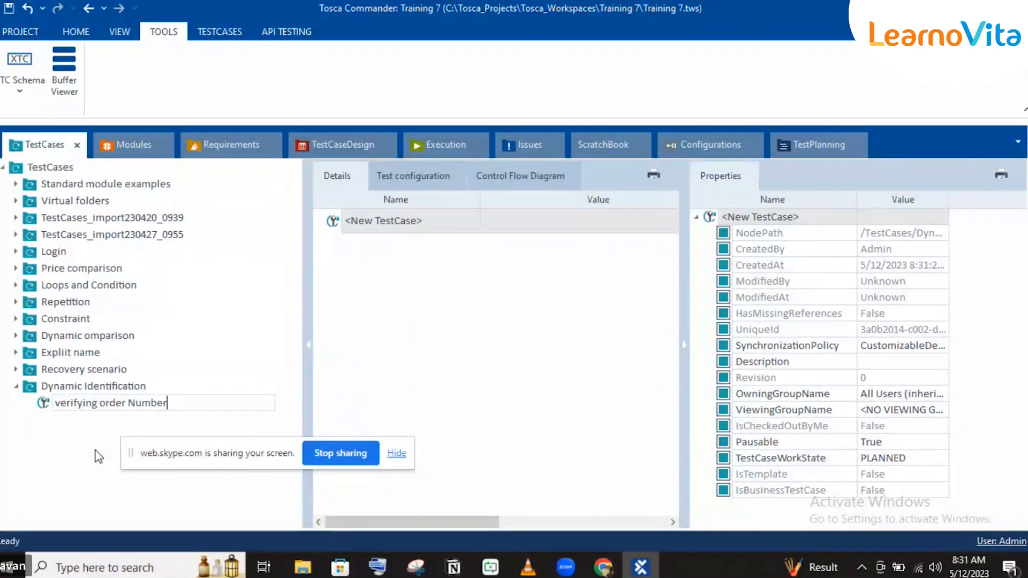
{"action": "key", "text": "Return"}
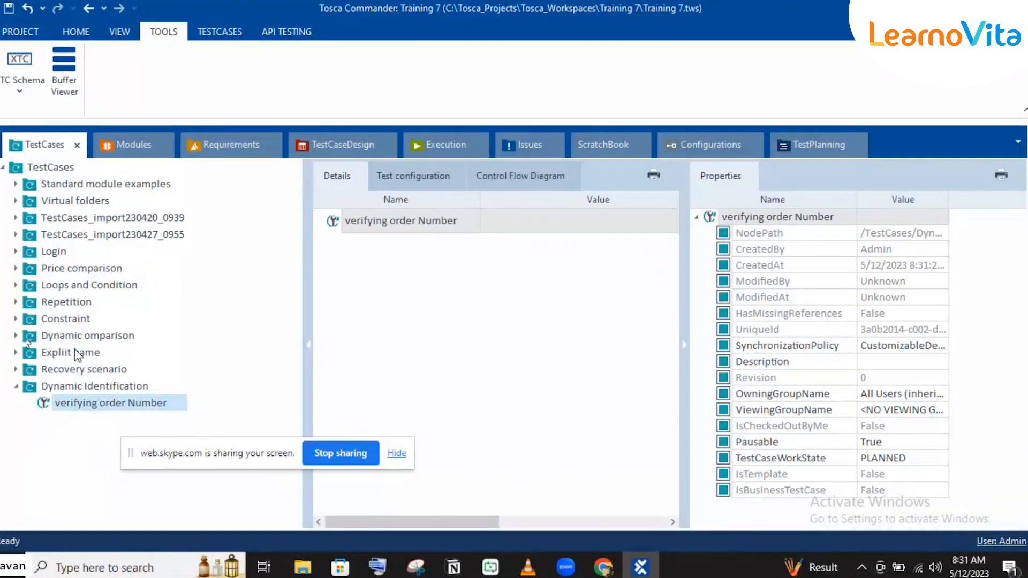
Step: Copy the Order Number test step from the Dynamic omparison test case into the verifying order Number test case and open the copy
{"action": "left_click", "coordinate": [16, 336]}
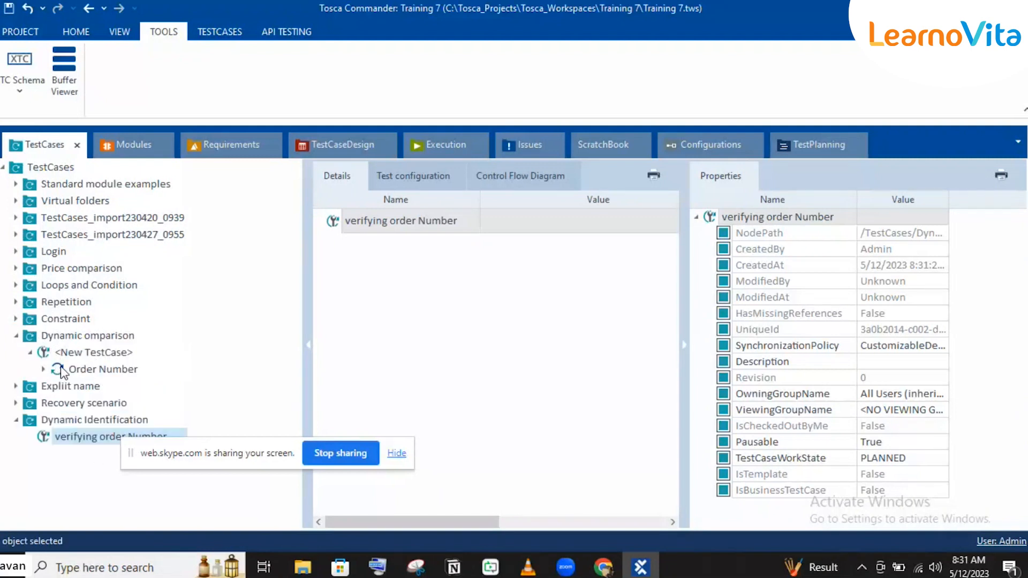
{"action": "left_click", "coordinate": [65, 371]}
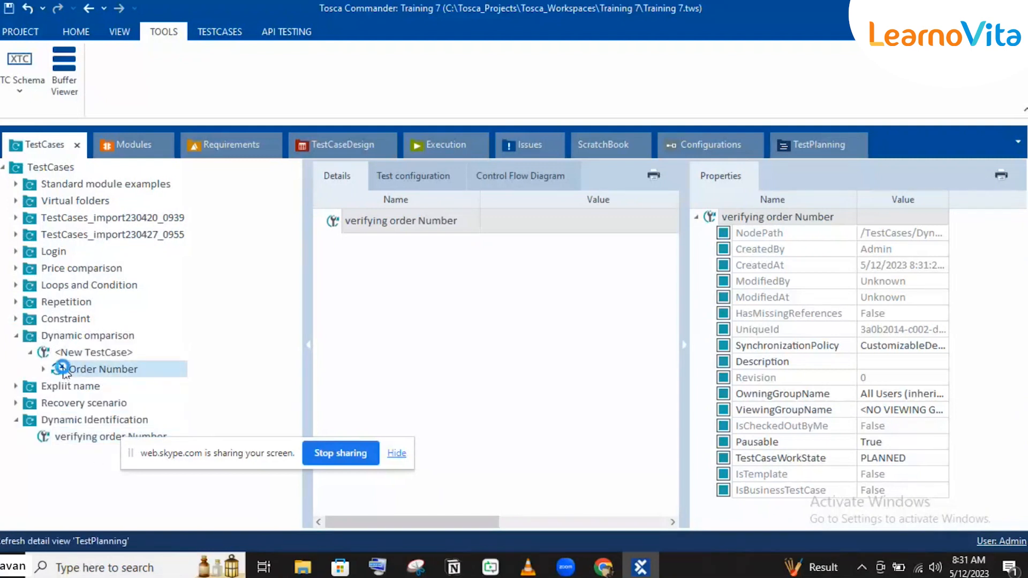
{"action": "key", "text": "ctrl+c"}
{"action": "left_click", "coordinate": [86, 436]}
{"action": "key", "text": "ctrl+v"}
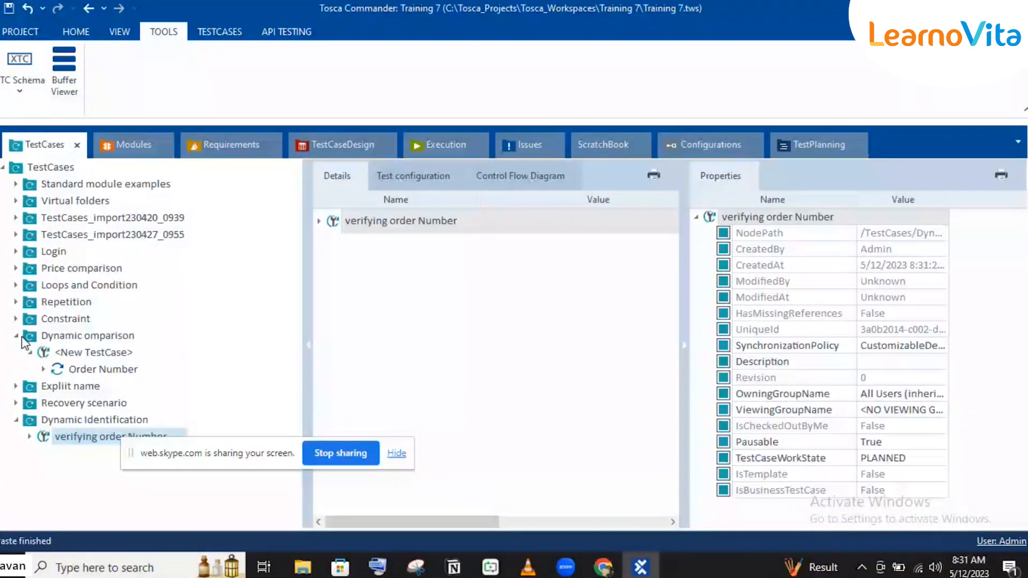
{"action": "left_click", "coordinate": [17, 336]}
{"action": "left_click", "coordinate": [29, 402]}
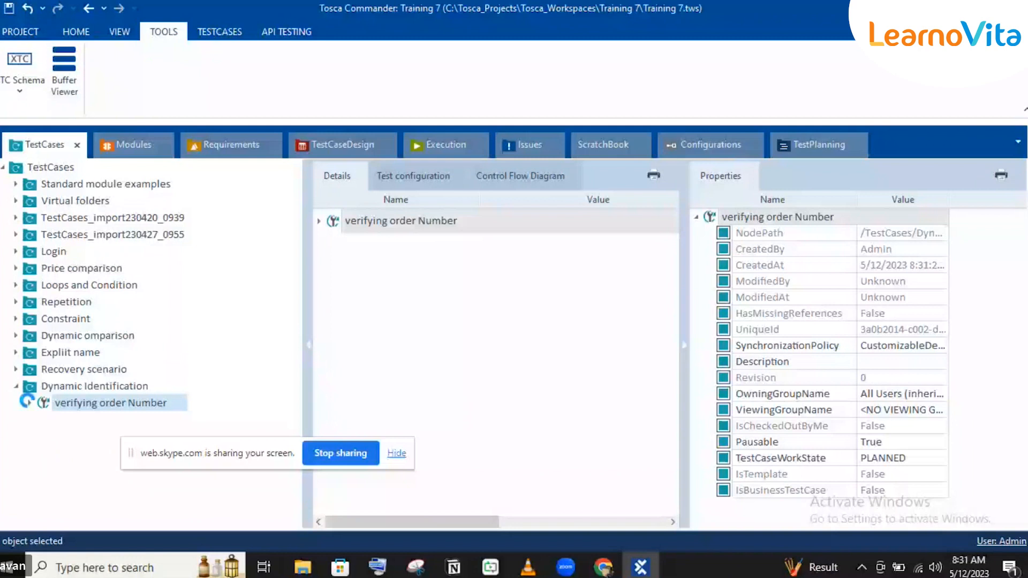
{"action": "left_click", "coordinate": [87, 421]}
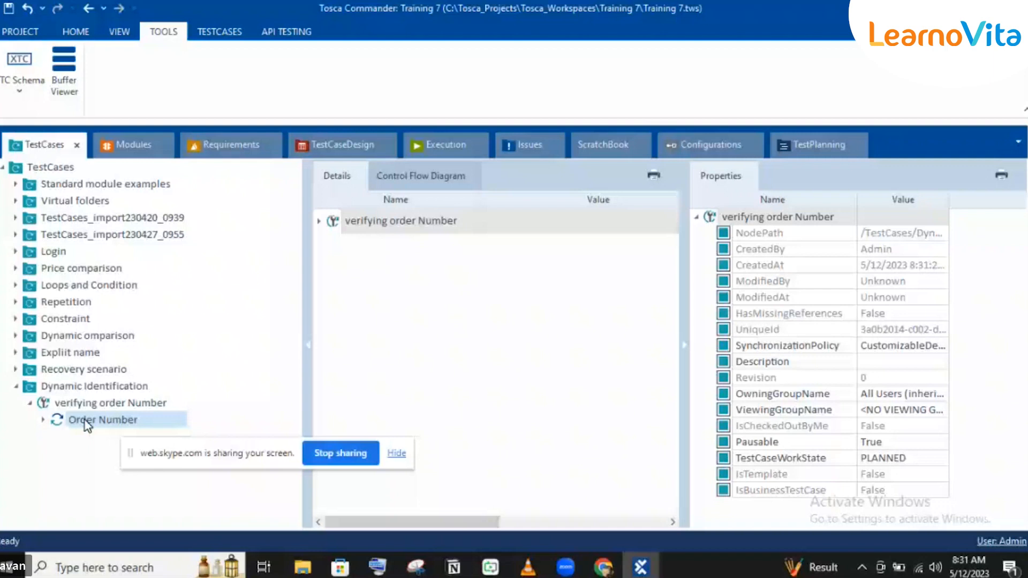
Step: Switch to Chrome and open the customer account's Orders page in the Demo Web Shop
{"action": "left_click", "coordinate": [604, 566]}
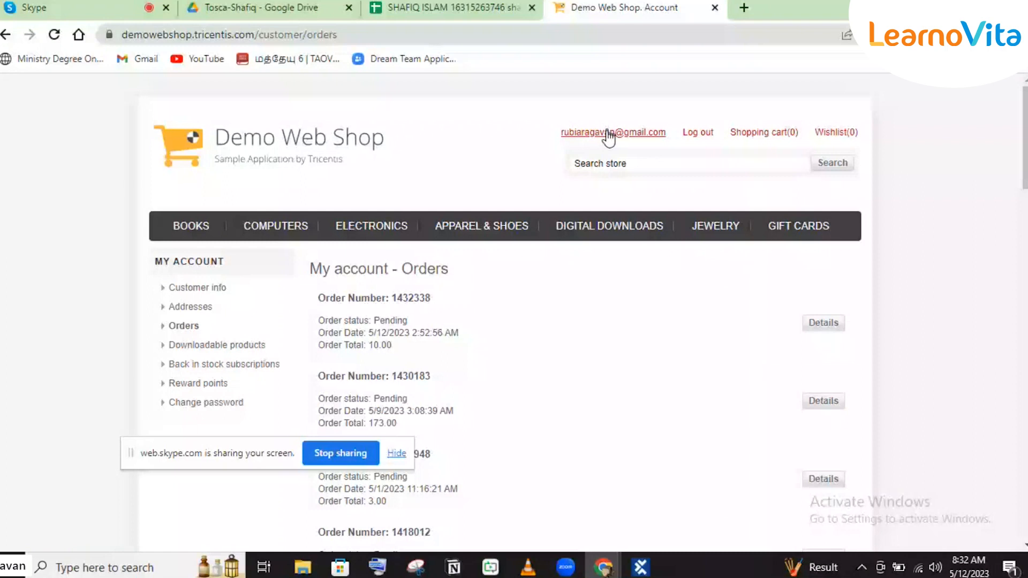
{"action": "left_click", "coordinate": [608, 132]}
{"action": "left_click", "coordinate": [187, 326]}
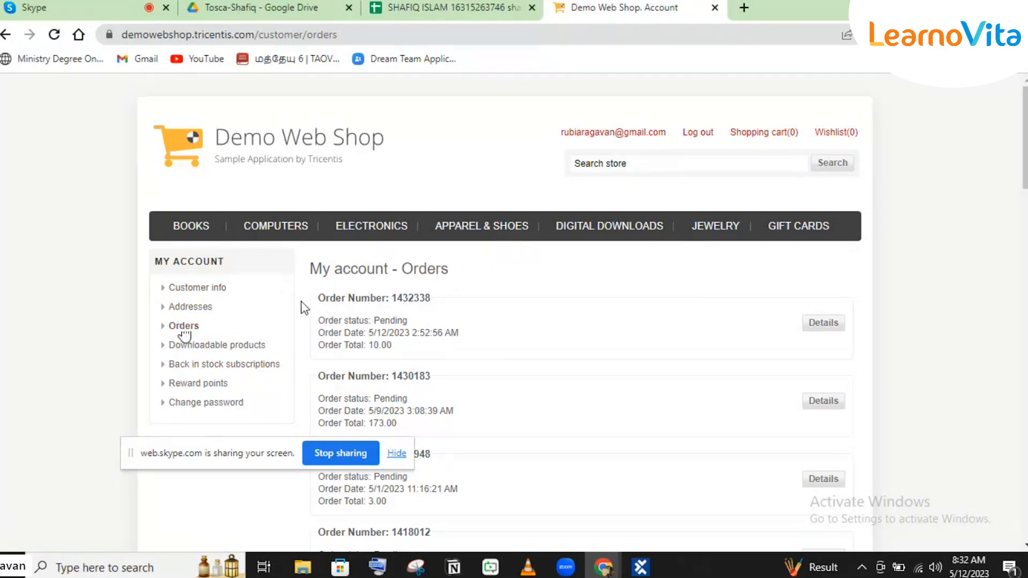
Step: Switch back to Tosca Commander and rename the scanned element in the Demo Web Shop. Account module as Order Number
{"action": "left_click", "coordinate": [627, 566]}
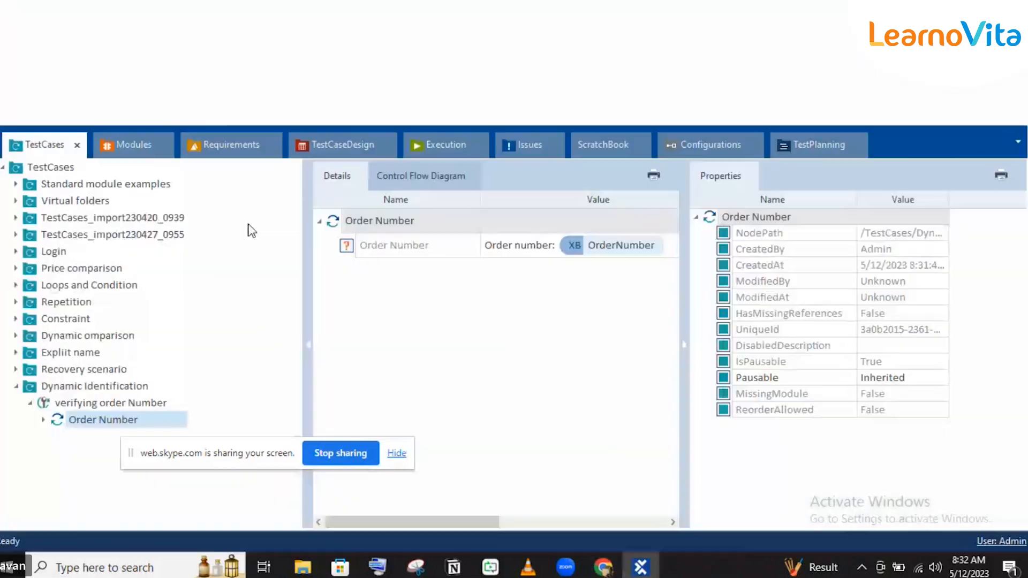
{"action": "left_click", "coordinate": [154, 143]}
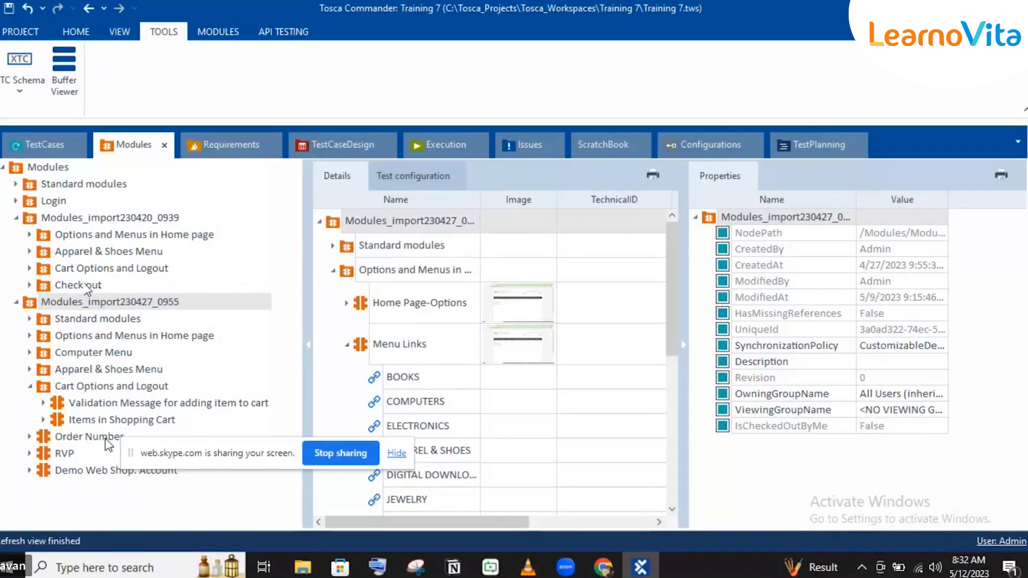
{"action": "left_click", "coordinate": [83, 469]}
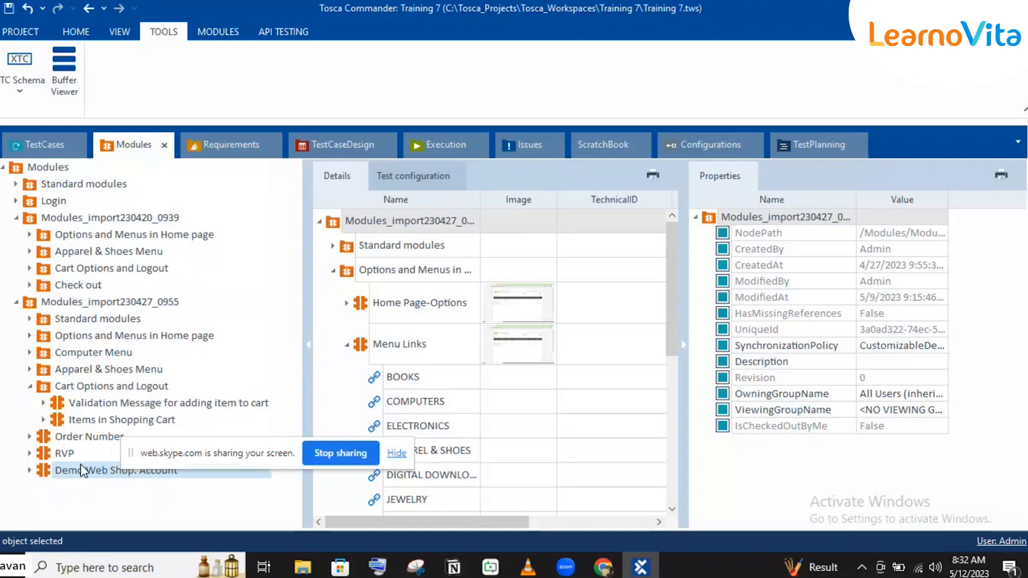
{"action": "left_click", "coordinate": [16, 217]}
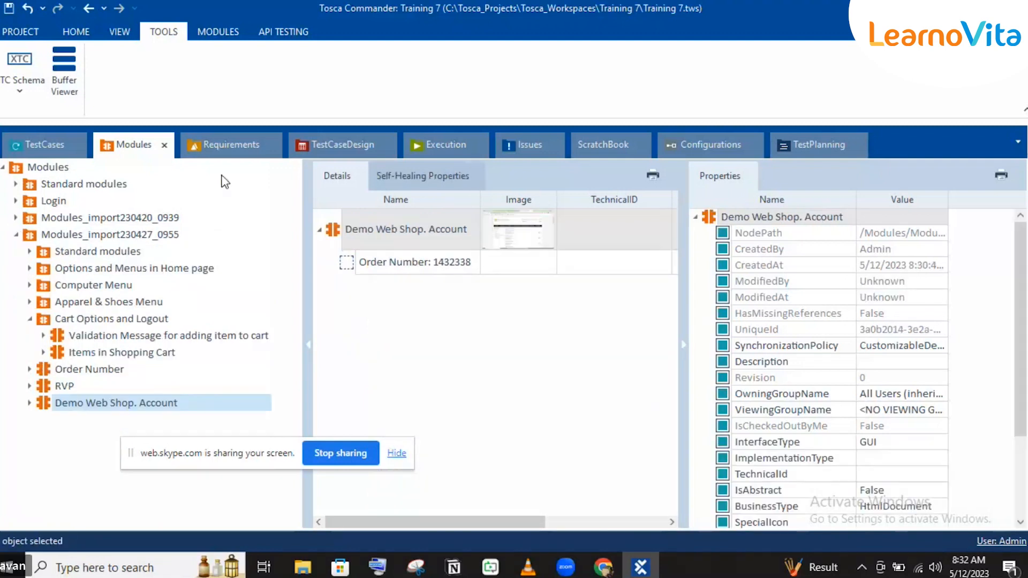
{"action": "left_click", "coordinate": [444, 262]}
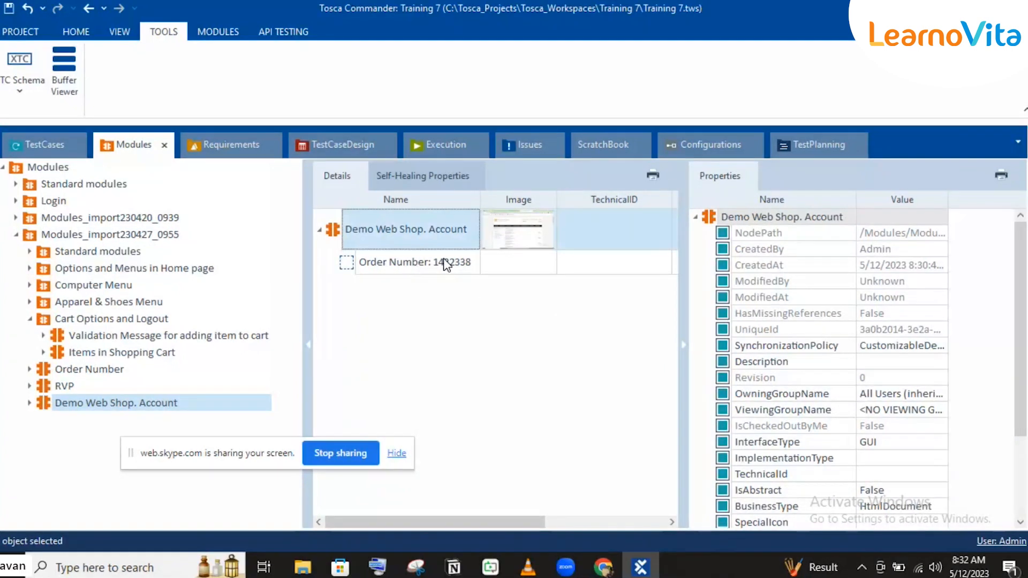
{"action": "left_click", "coordinate": [443, 261]}
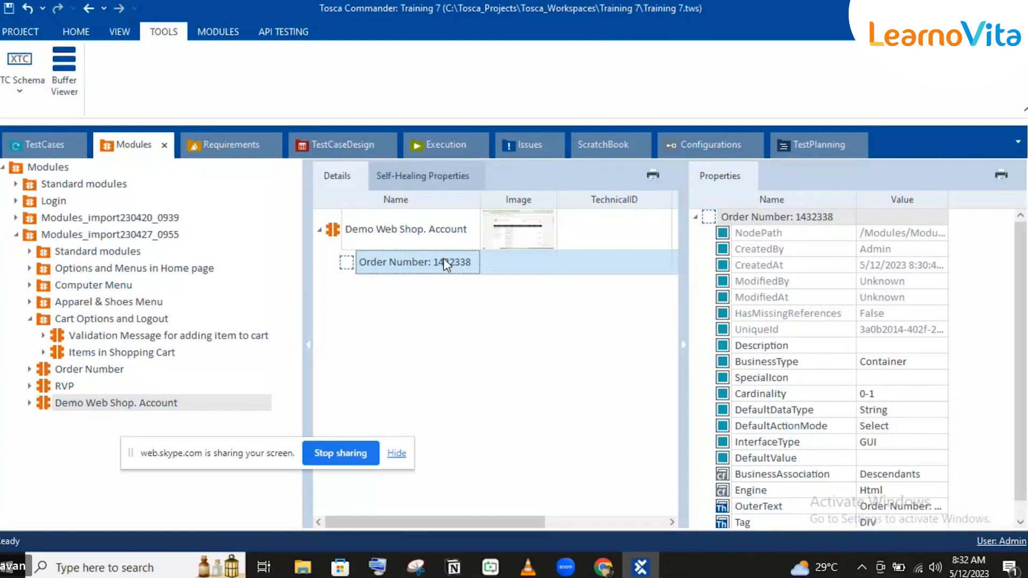
{"action": "double_click", "coordinate": [445, 261]}
{"action": "key", "text": "BackSpace"}
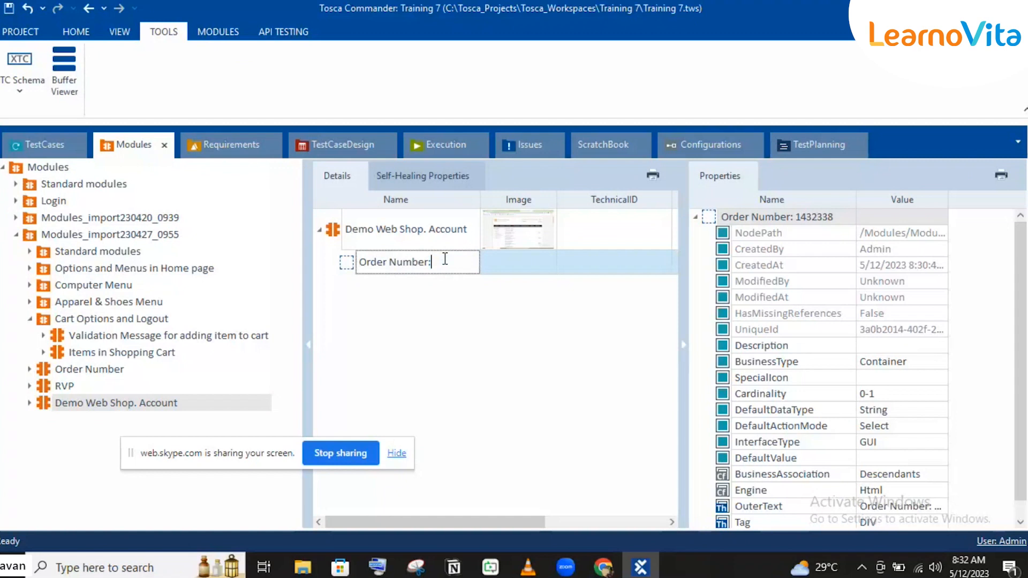
{"action": "key", "text": "BackSpace"}
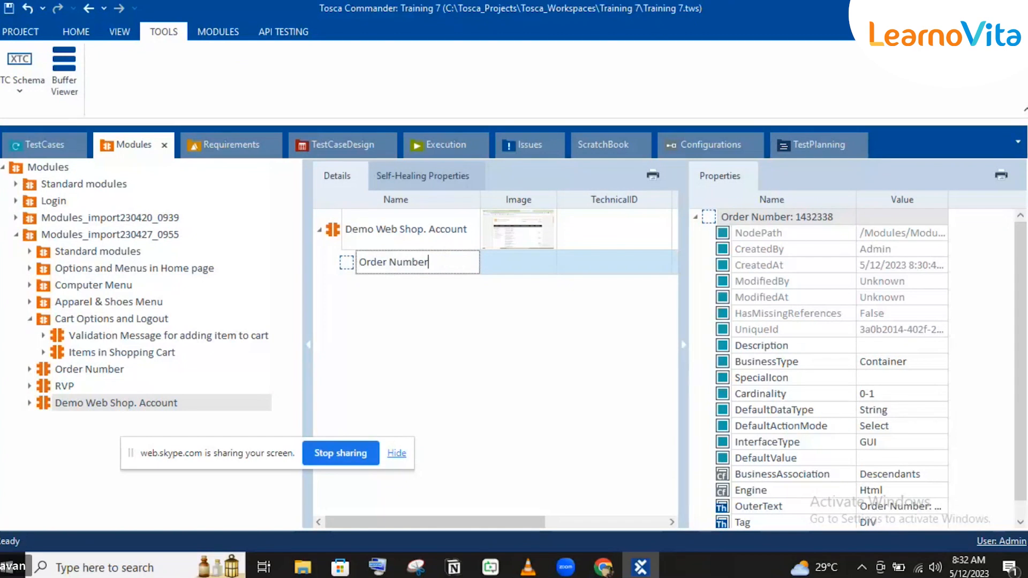
Step: Set the Order Number element's OuterText property to Order Number: {B[OrderNumber]}
{"action": "scroll", "coordinate": [863, 495], "scroll_direction": "down", "scroll_amount": 1}
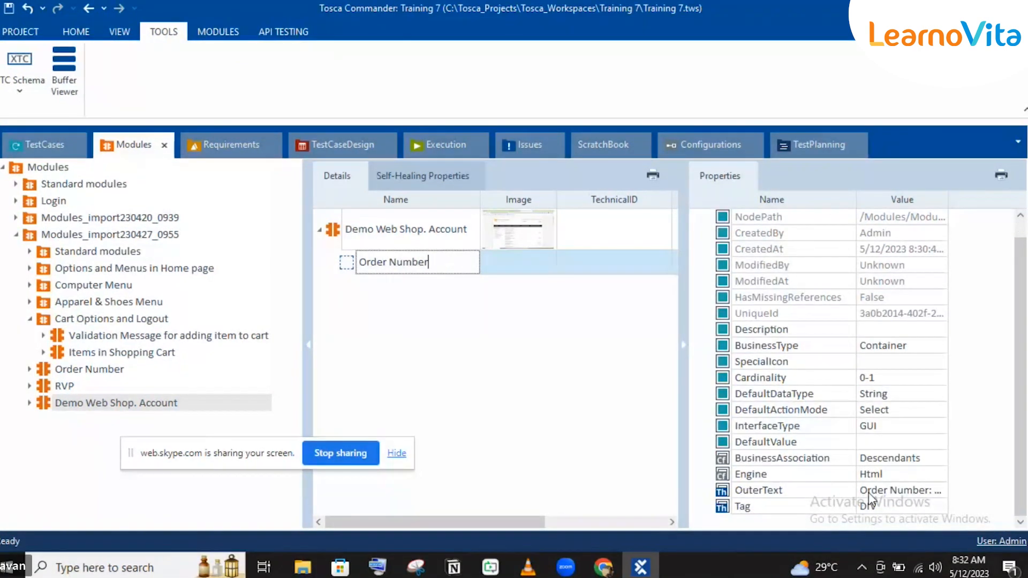
{"action": "left_click", "coordinate": [924, 494]}
{"action": "left_click", "coordinate": [940, 510]}
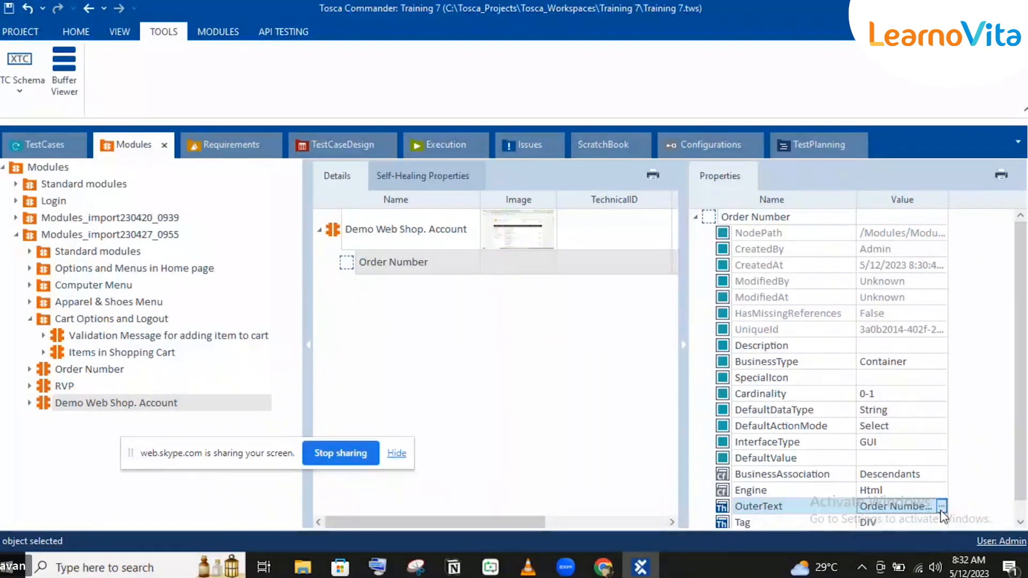
{"action": "left_click", "coordinate": [940, 509]}
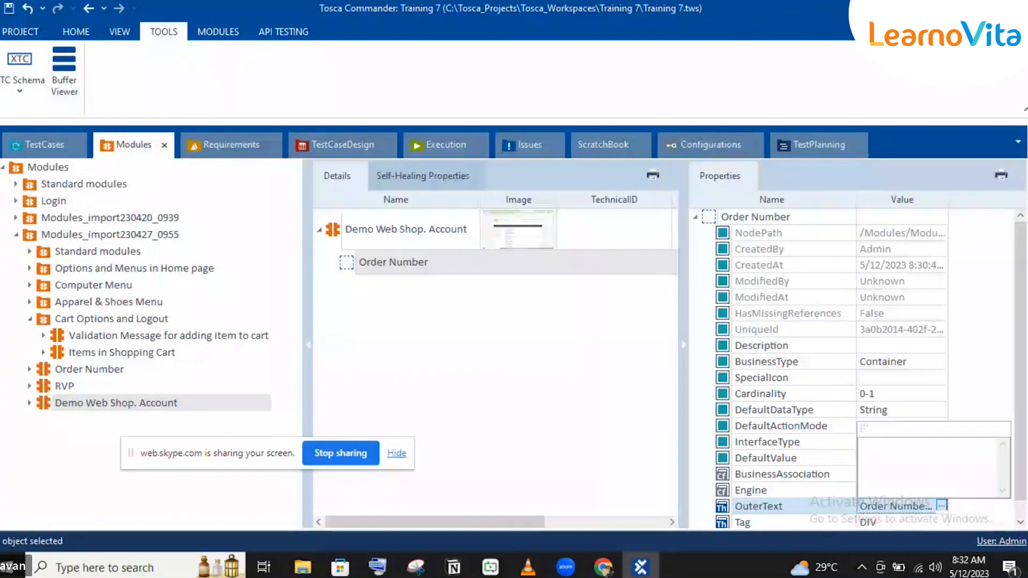
{"action": "double_click", "coordinate": [951, 451]}
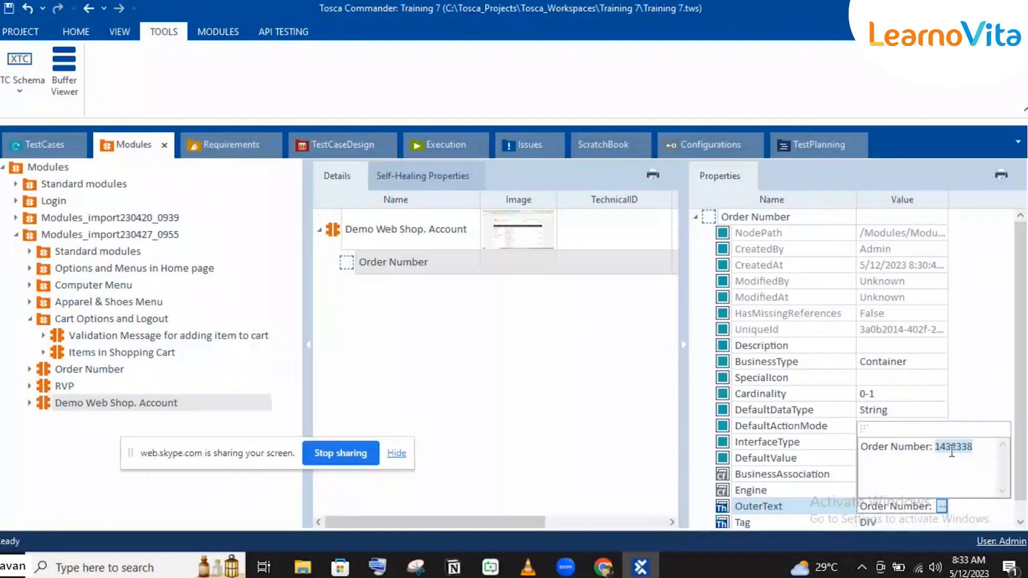
{"action": "type", "text": "{B[OrderNumber"}
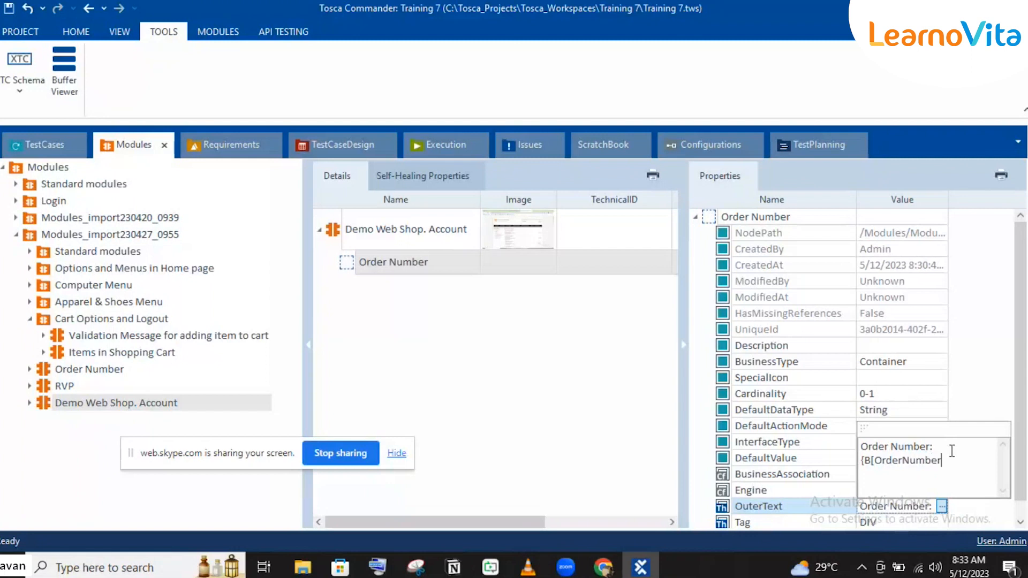
{"action": "type", "text": "]}"}
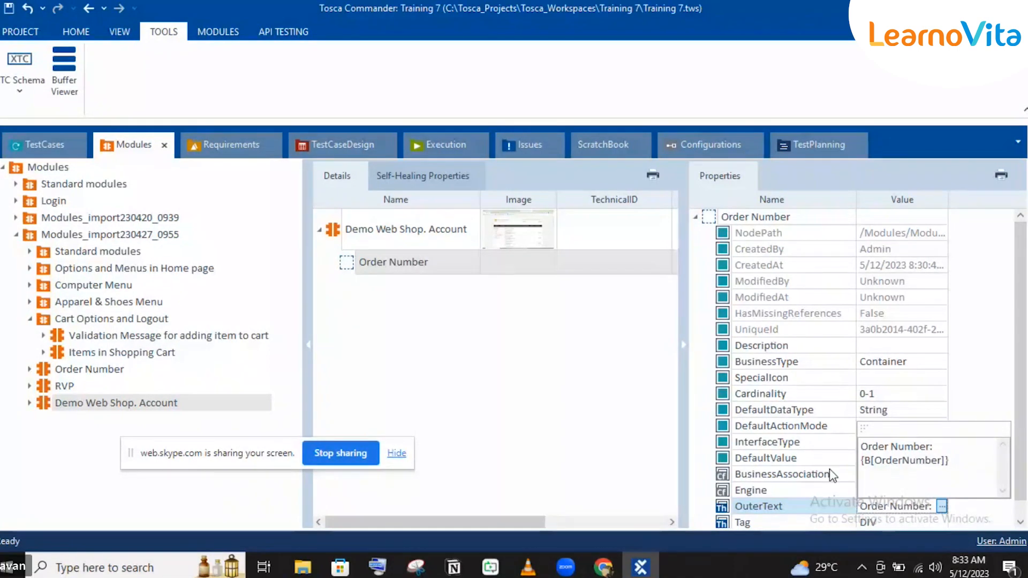
{"action": "left_click", "coordinate": [633, 420]}
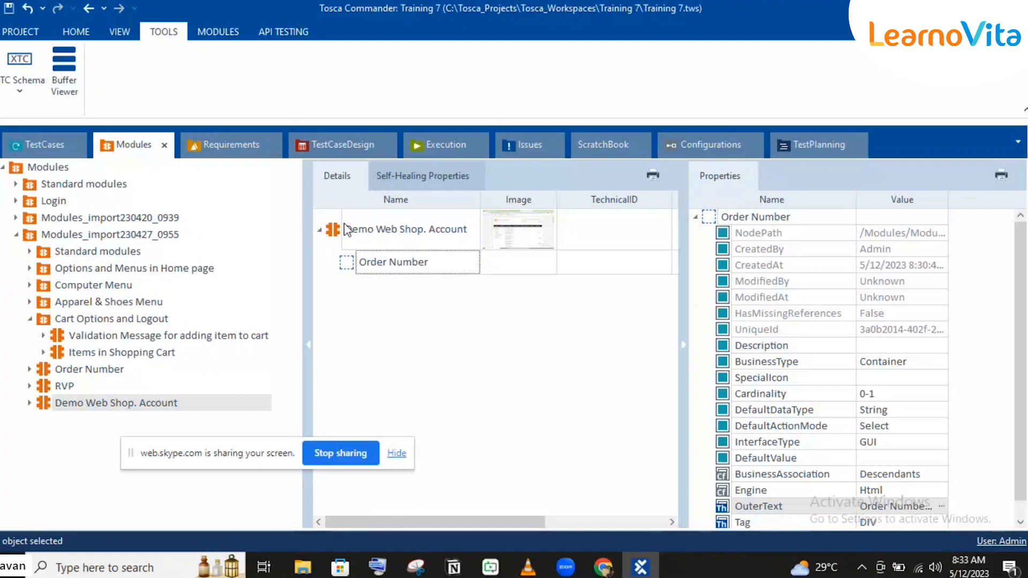
Step: Add the Demo Web Shop. Account module to the verifying order Number test case and rename the new step as Verifying order number
{"action": "left_click_drag", "start_coordinate": [344, 241], "coordinate": [130, 420]}
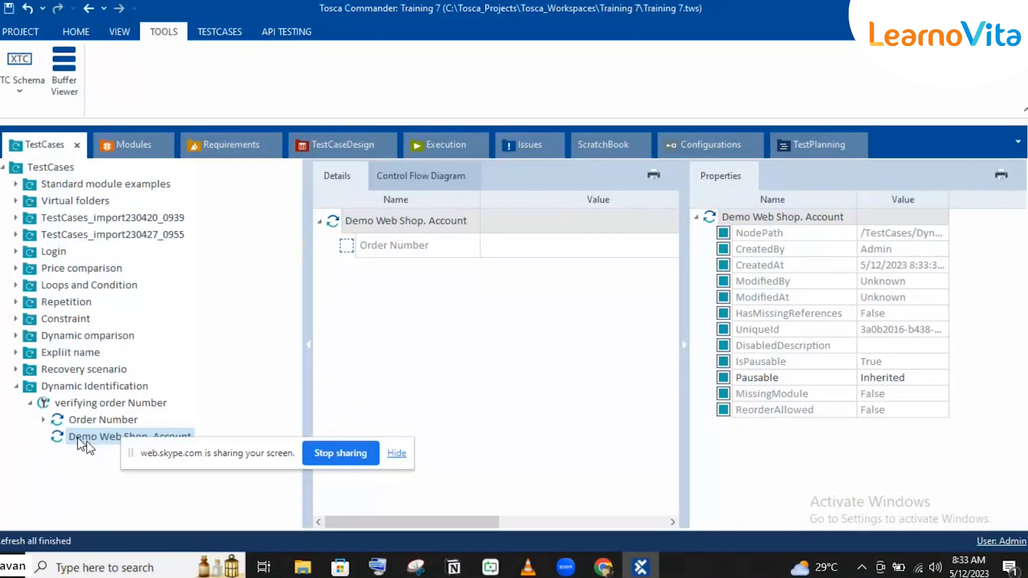
{"action": "key", "text": "F2"}
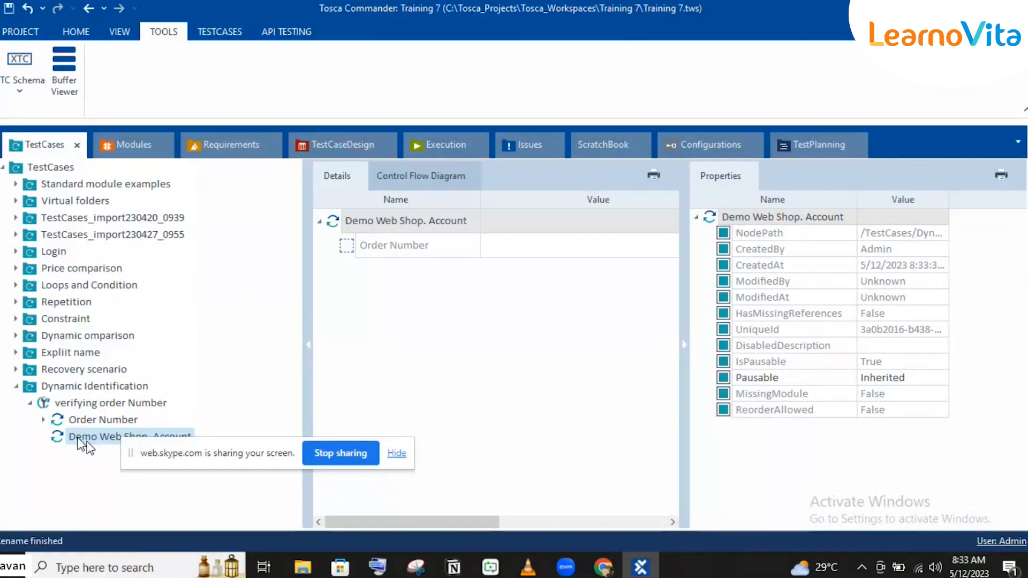
{"action": "type", "text": "Ver"}
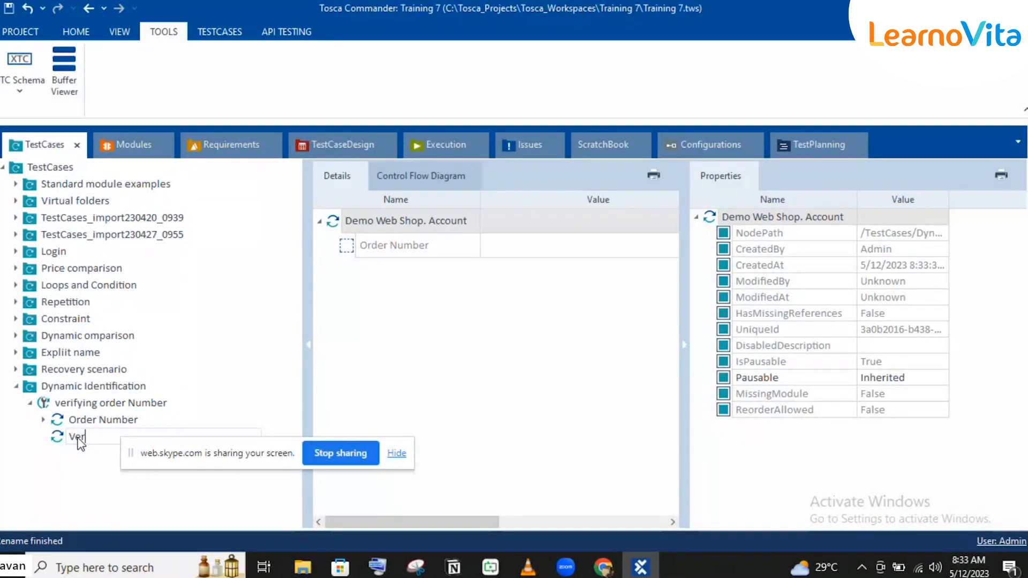
{"action": "type", "text": "ifying order"}
{"action": "key", "text": "BackSpace"}
{"action": "key", "text": "BackSpace"}
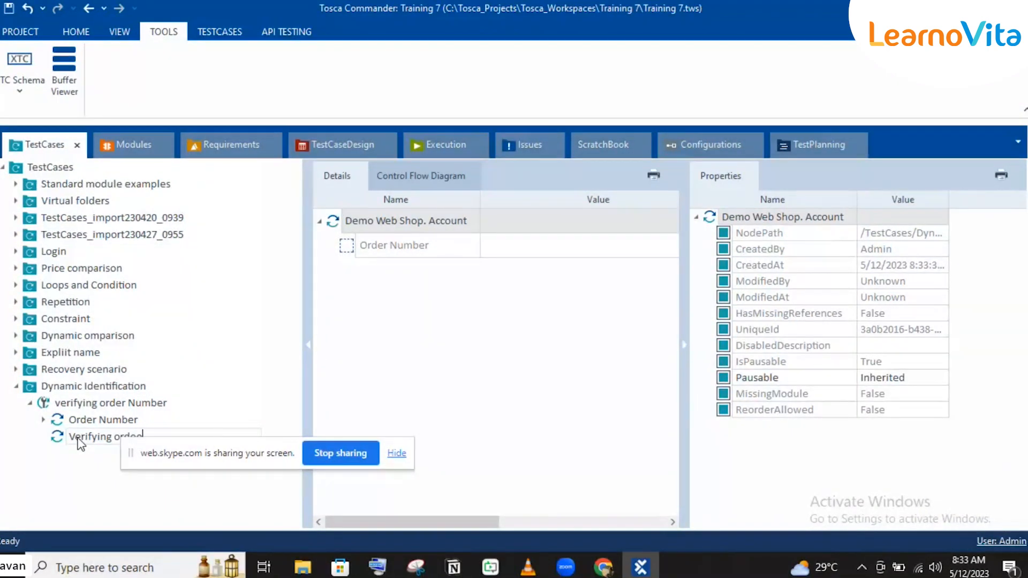
{"action": "type", "text": "er number"}
{"action": "key", "text": "Return"}
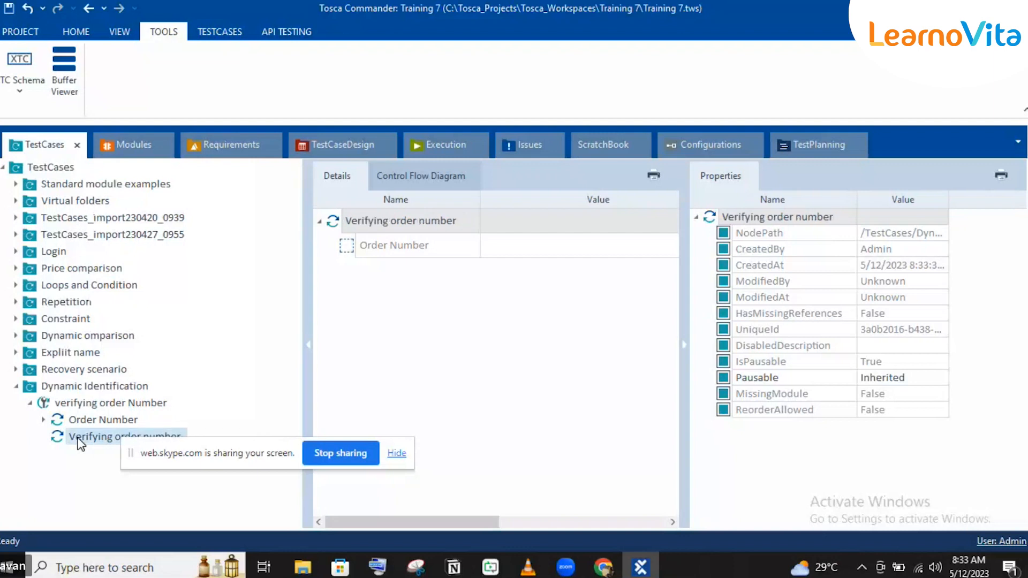
Step: Set the Order Number value in the Verifying order number step to Exists == True with action mode Verify
{"action": "left_click", "coordinate": [683, 346]}
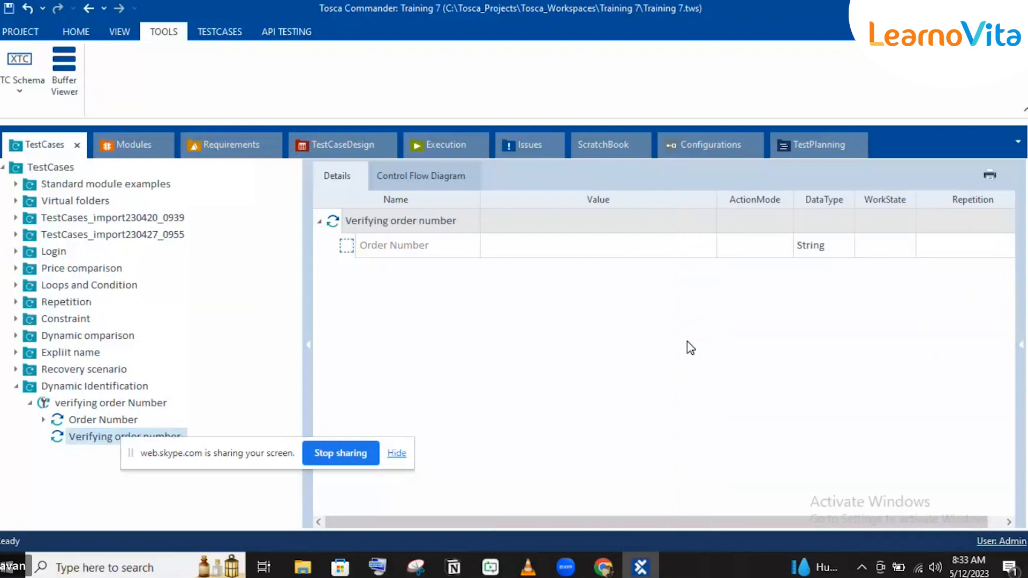
{"action": "left_click", "coordinate": [706, 247]}
{"action": "left_click", "coordinate": [706, 245]}
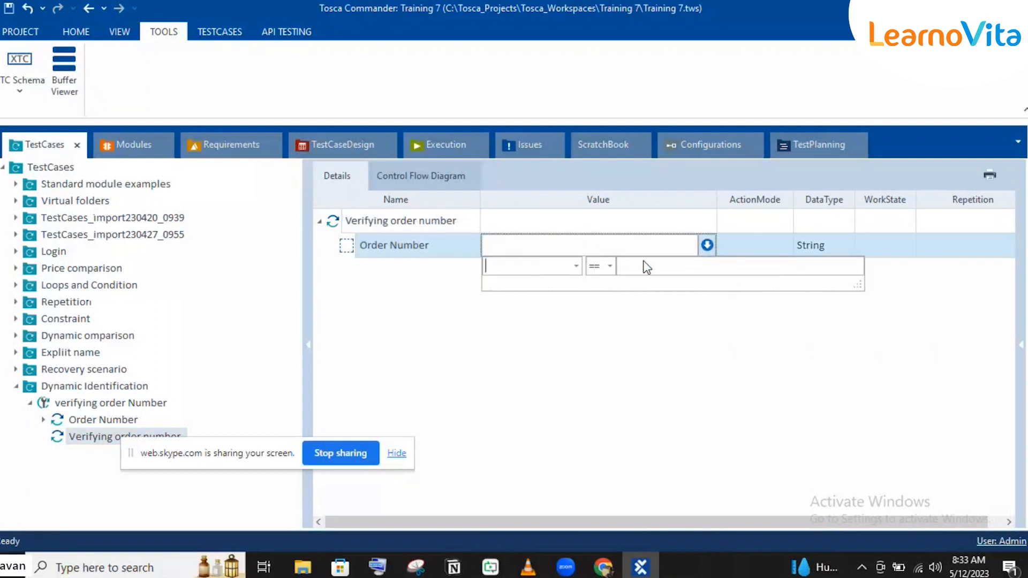
{"action": "left_click", "coordinate": [574, 267]}
{"action": "left_click", "coordinate": [536, 318]}
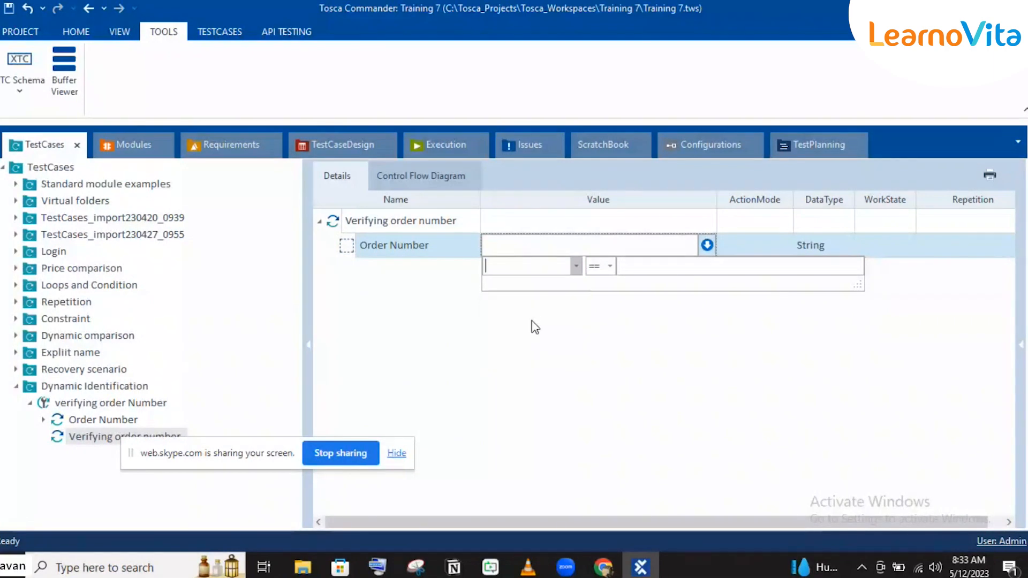
{"action": "left_click", "coordinate": [650, 266]}
{"action": "type", "text": "True"}
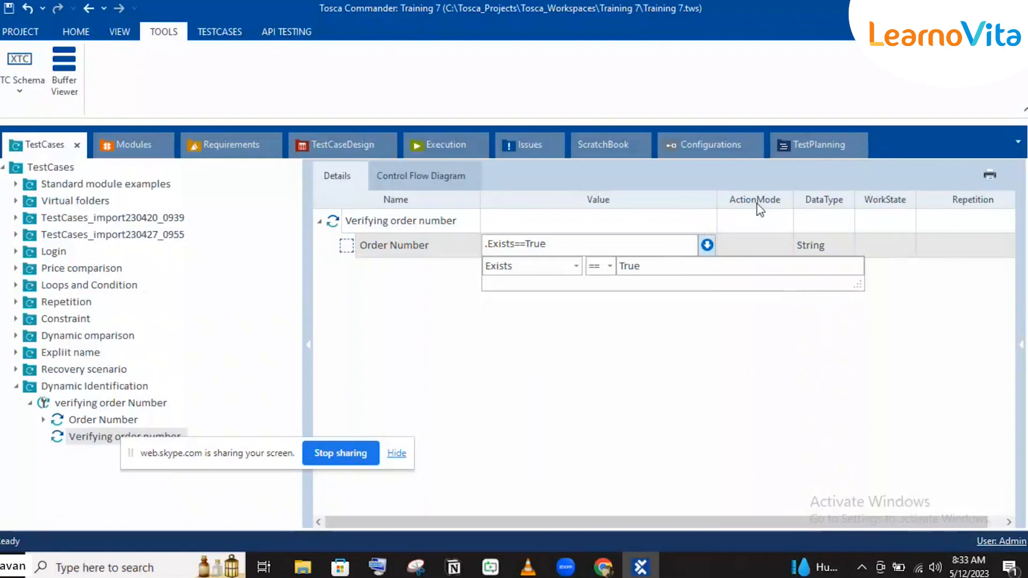
{"action": "left_click", "coordinate": [756, 244]}
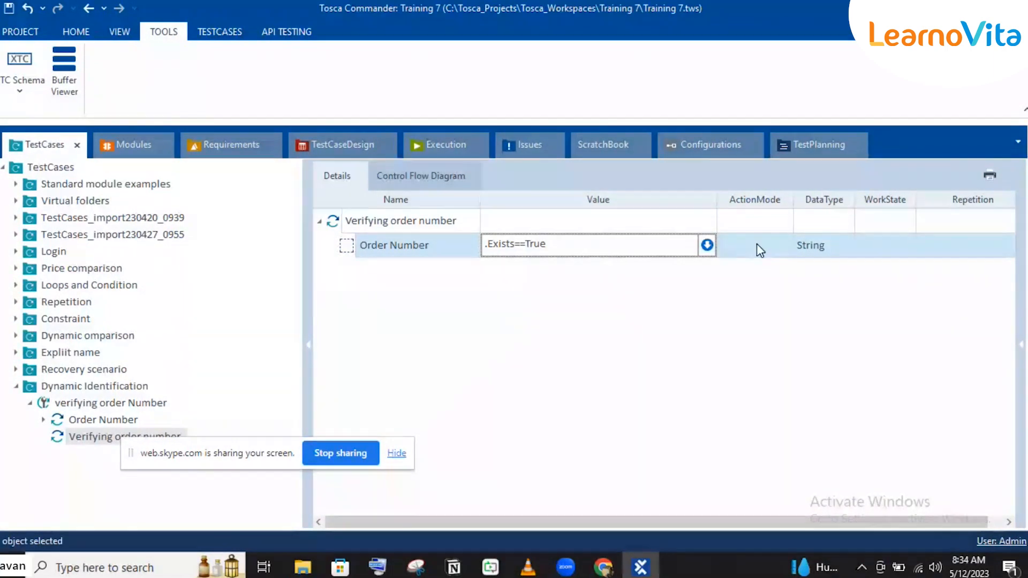
{"action": "left_click", "coordinate": [756, 244]}
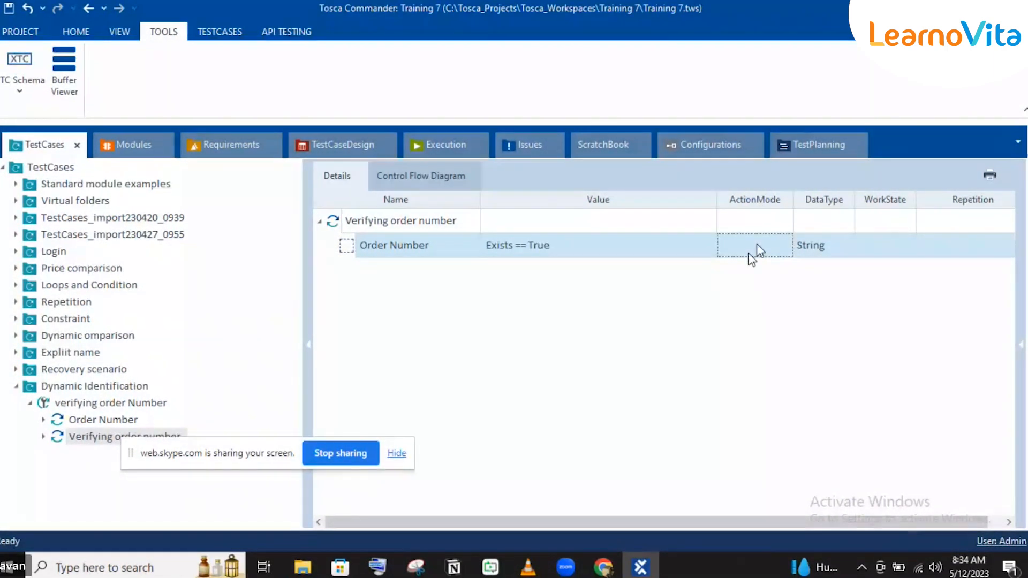
{"action": "type", "text": "Verify"}
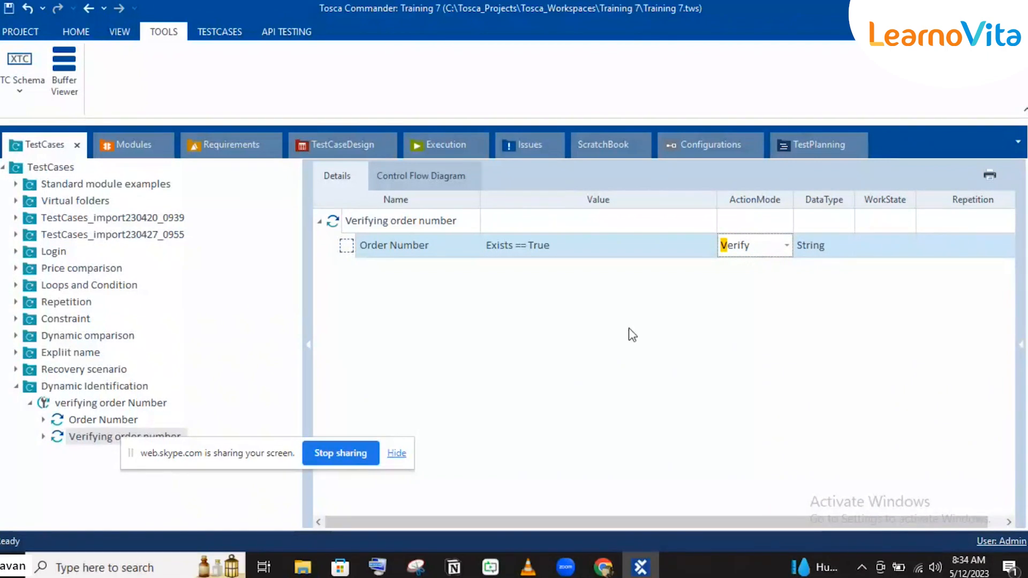
Step: Review the values and action modes of the Order Number and Verifying order number test steps
{"action": "left_click", "coordinate": [629, 328]}
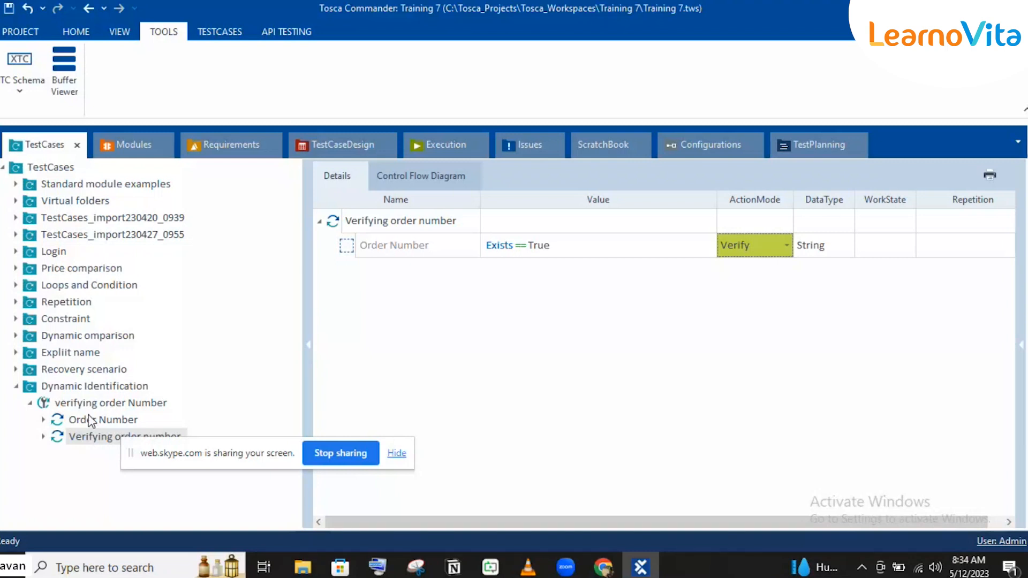
{"action": "left_click", "coordinate": [84, 416]}
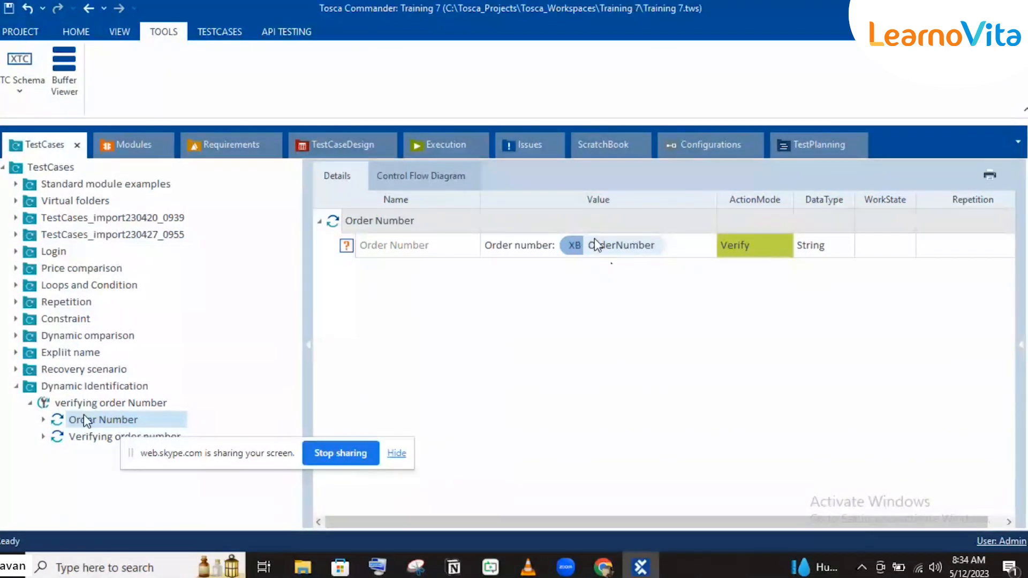
{"action": "mouse_move", "coordinate": [597, 245]}
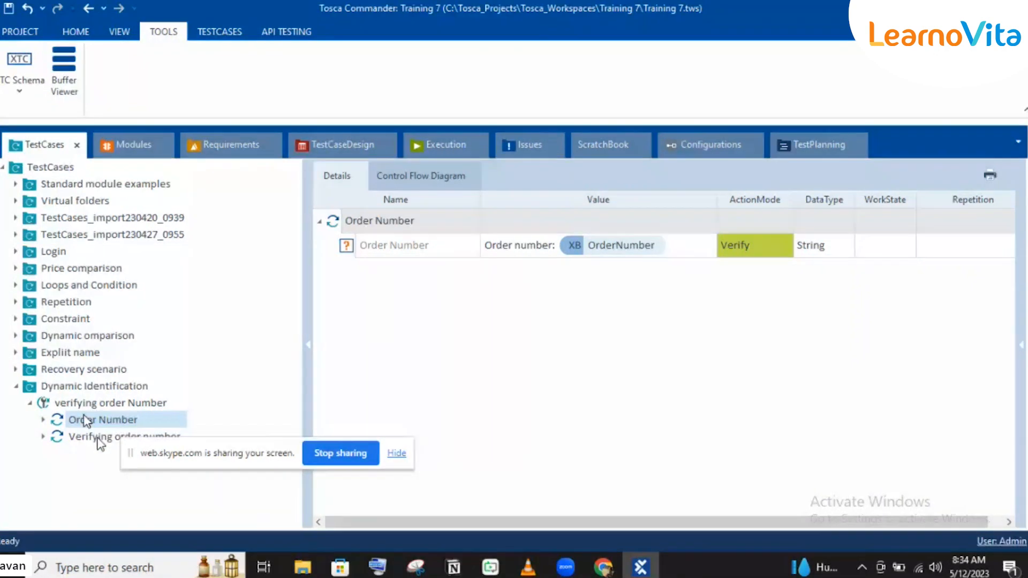
{"action": "left_click", "coordinate": [97, 436]}
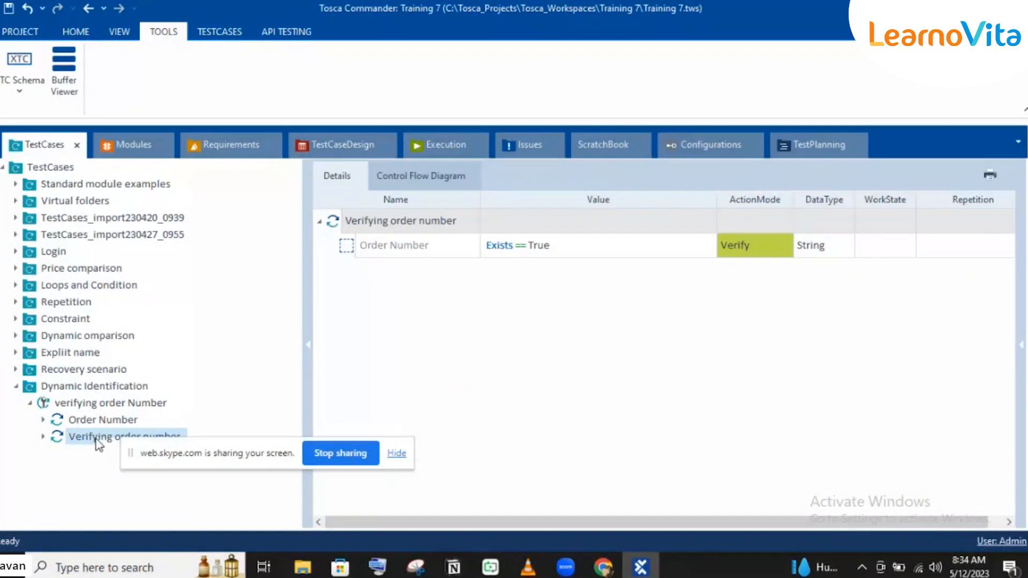
{"action": "left_click", "coordinate": [334, 222]}
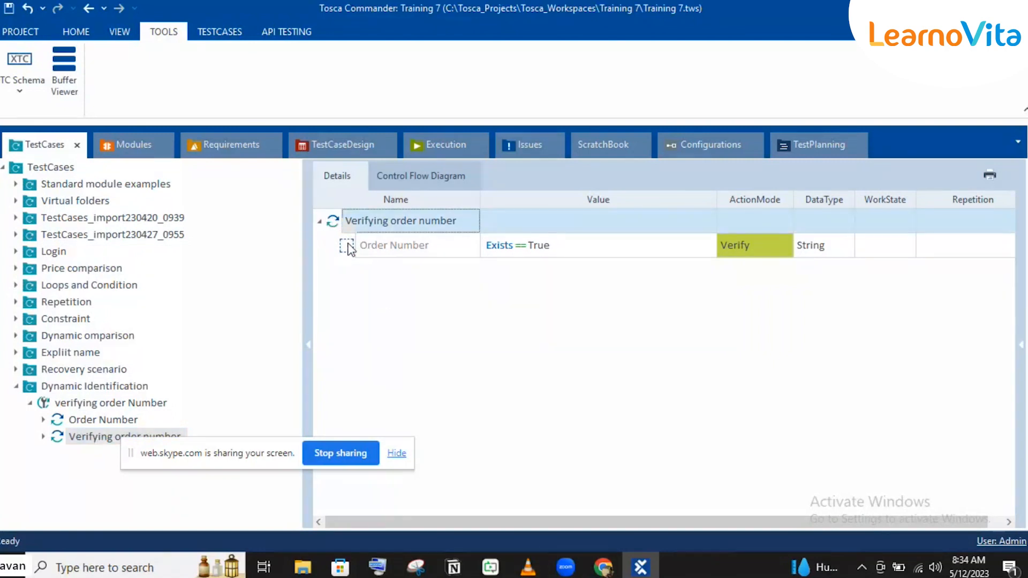
Step: Inspect the full OuterText value of the Order Number element in the Demo Web Shop. Account module
{"action": "left_click", "coordinate": [134, 145]}
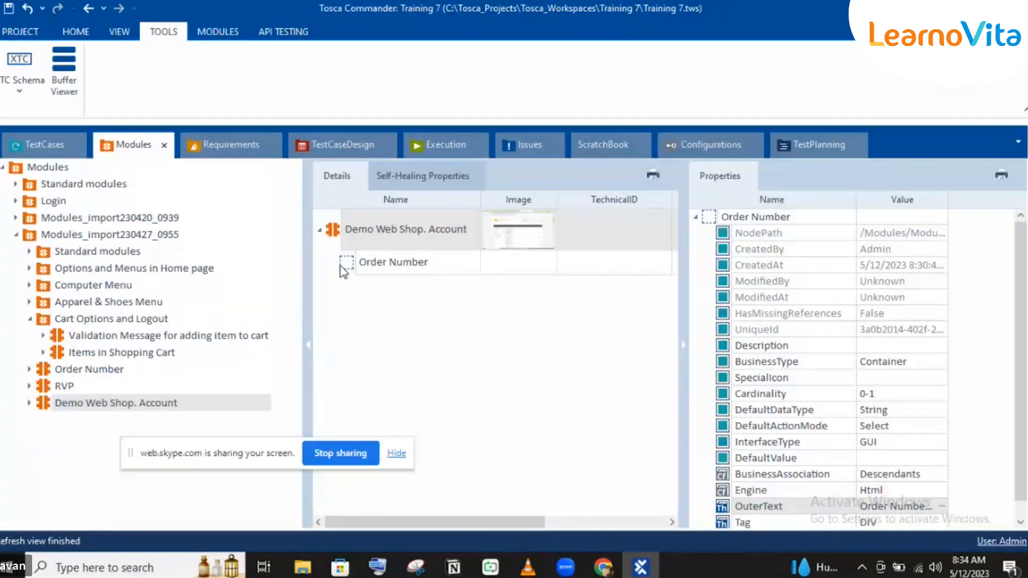
{"action": "left_click", "coordinate": [383, 266]}
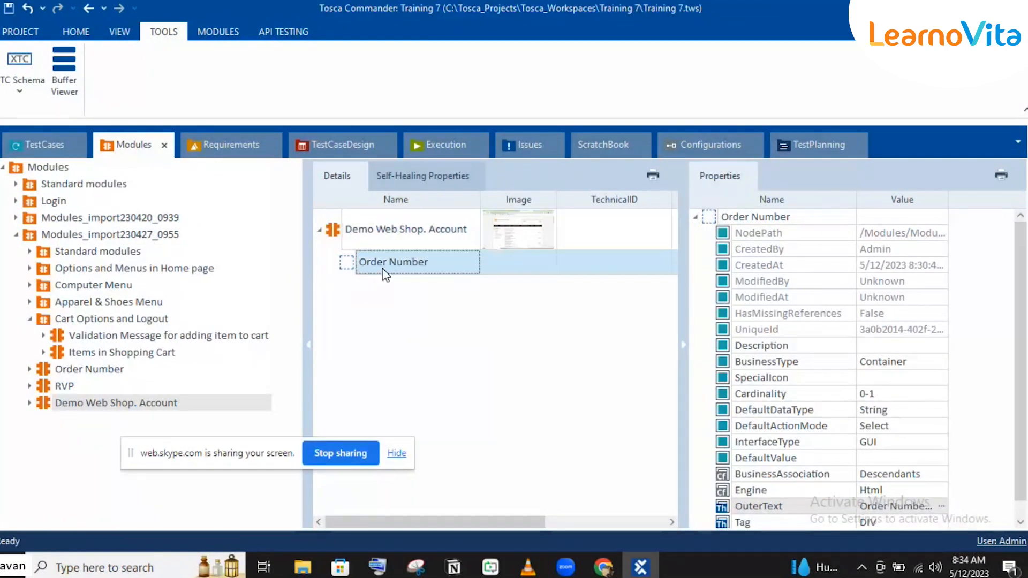
{"action": "scroll", "coordinate": [1019, 508], "scroll_direction": "down", "scroll_amount": 1}
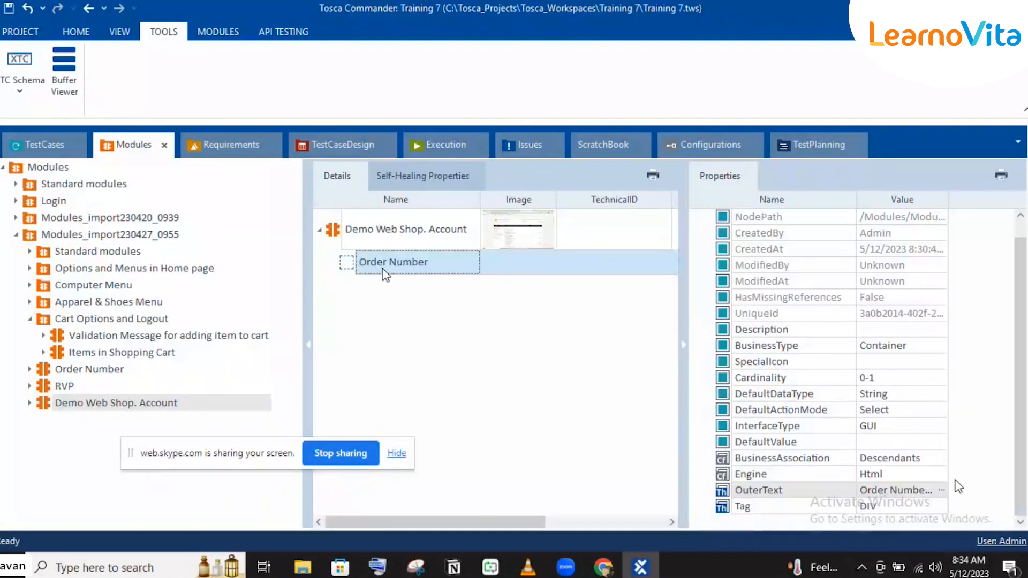
{"action": "left_click", "coordinate": [941, 490]}
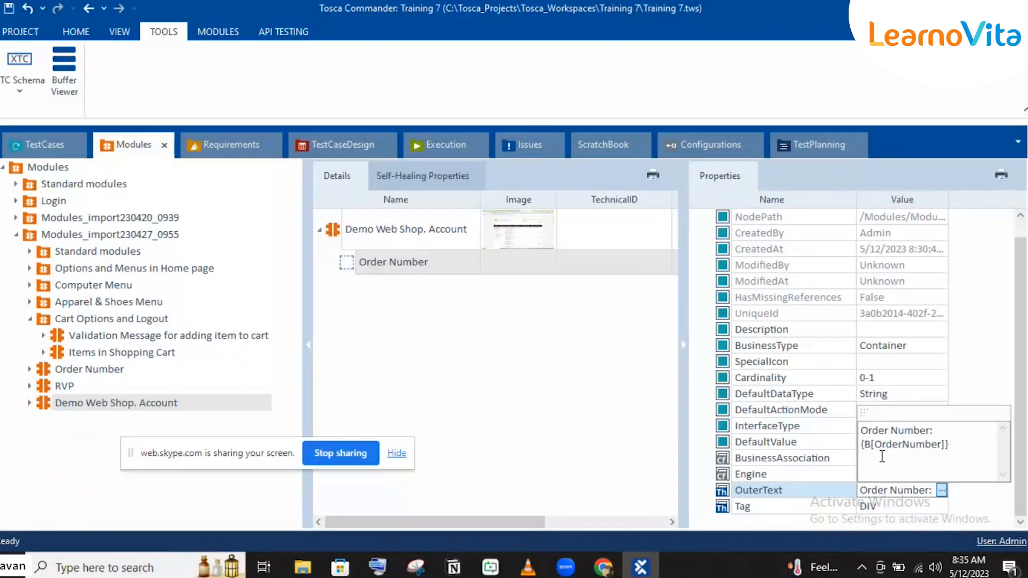
Step: Return to the test cases and review the verifying order Number test case with both of its steps, clearing the screen-sharing bar away
{"action": "left_click", "coordinate": [45, 144]}
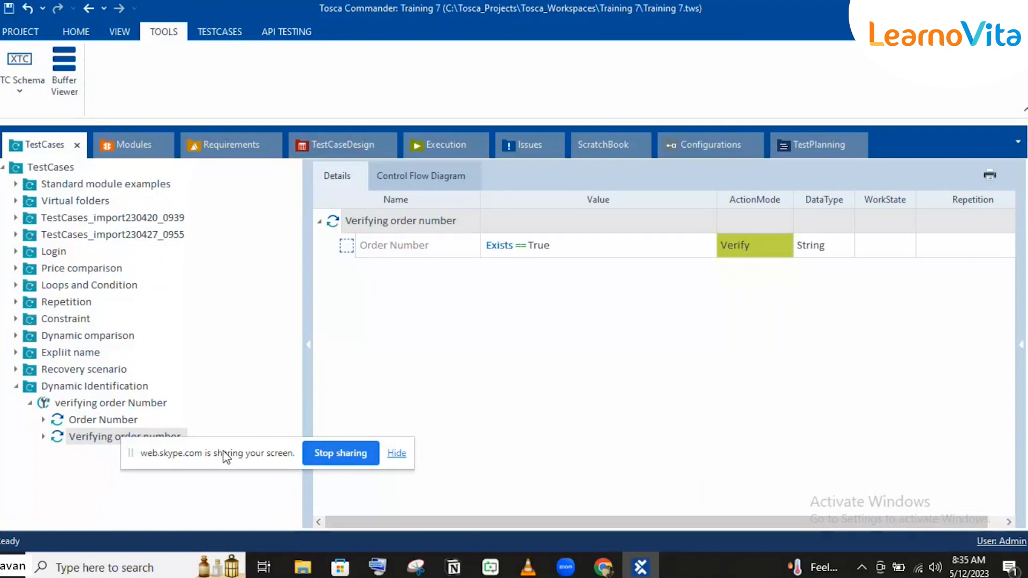
{"action": "left_click_drag", "start_coordinate": [226, 455], "coordinate": [409, 520]}
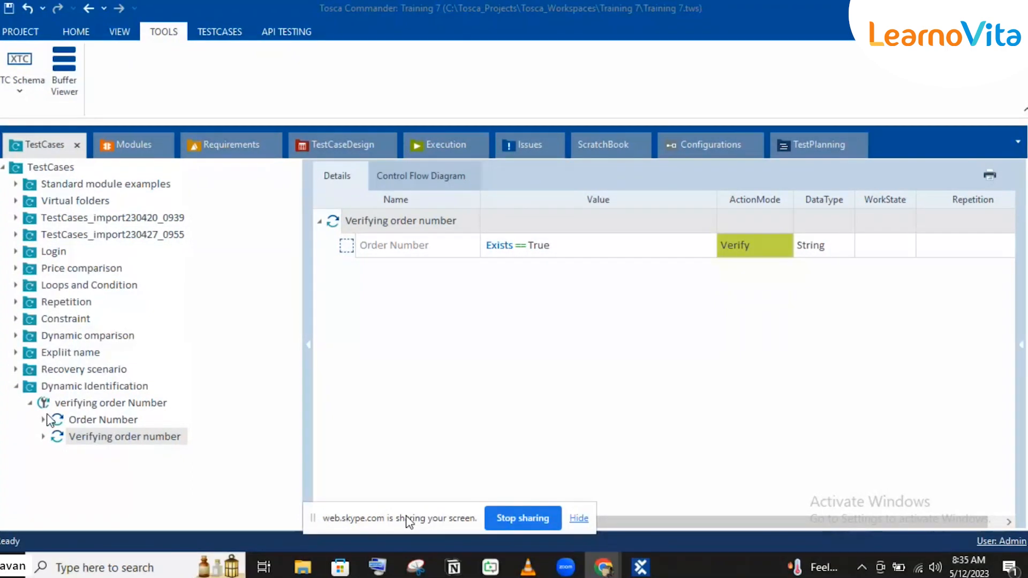
{"action": "left_click", "coordinate": [67, 435]}
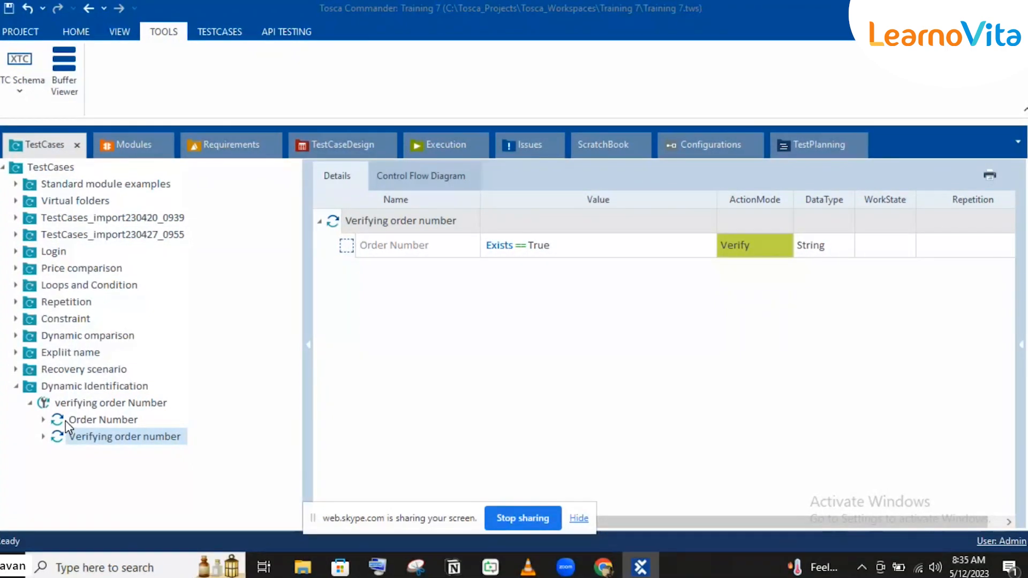
{"action": "left_click", "coordinate": [66, 421]}
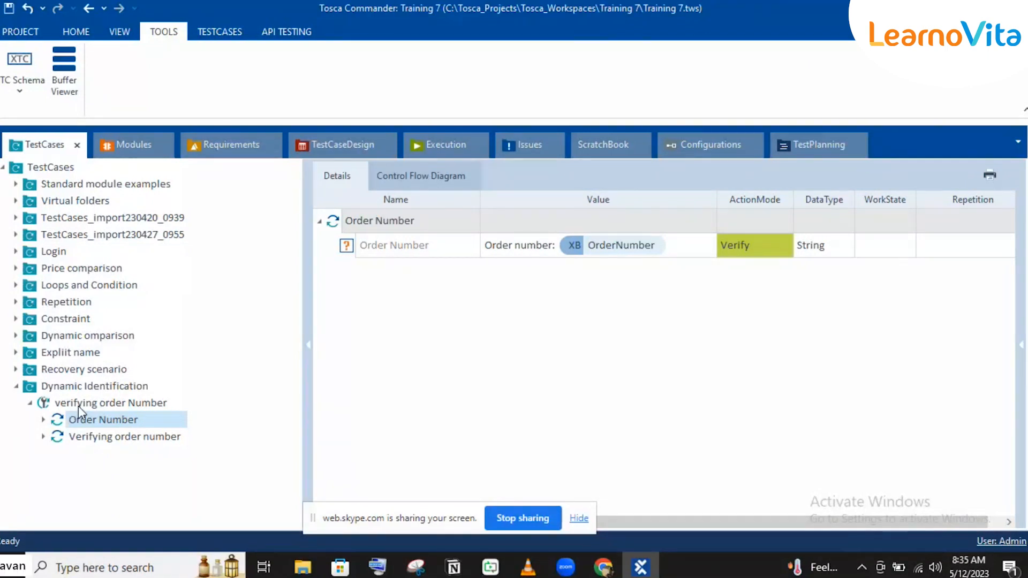
{"action": "left_click", "coordinate": [78, 404]}
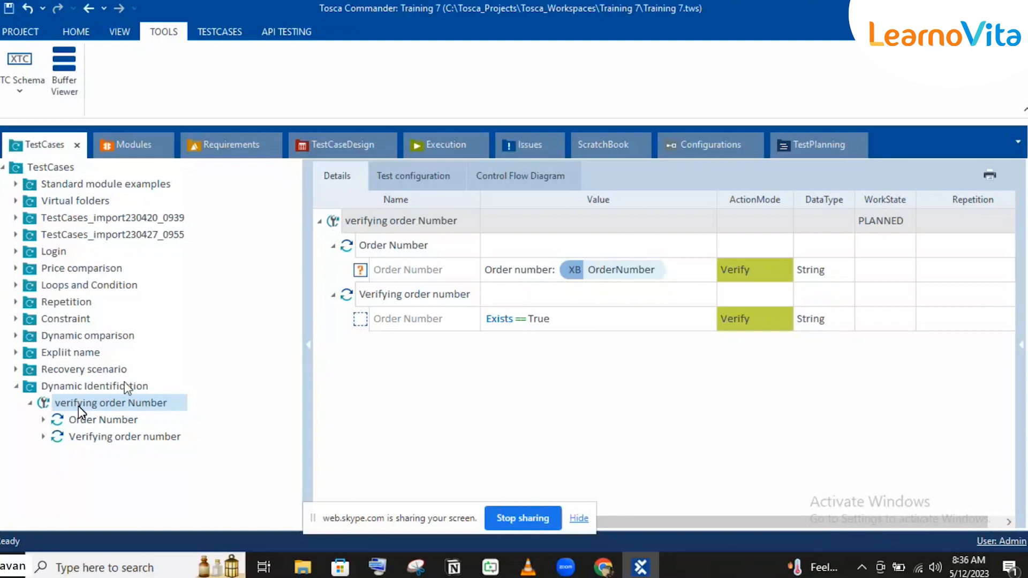
Step: Reopen the Order Number element's OuterText in the module and examine its OrderNumber buffer reference
{"action": "left_click", "coordinate": [160, 138]}
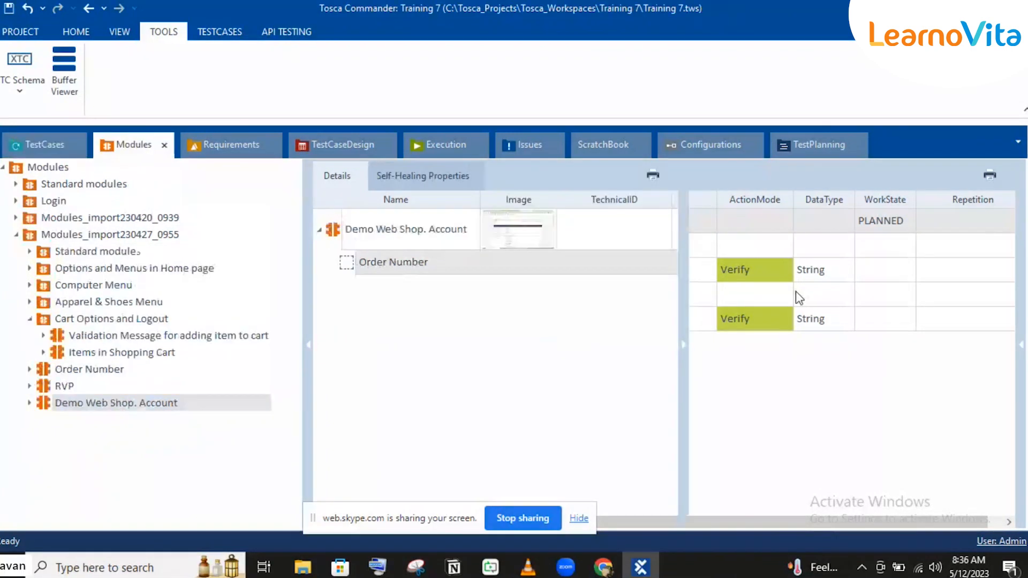
{"action": "left_click", "coordinate": [900, 490]}
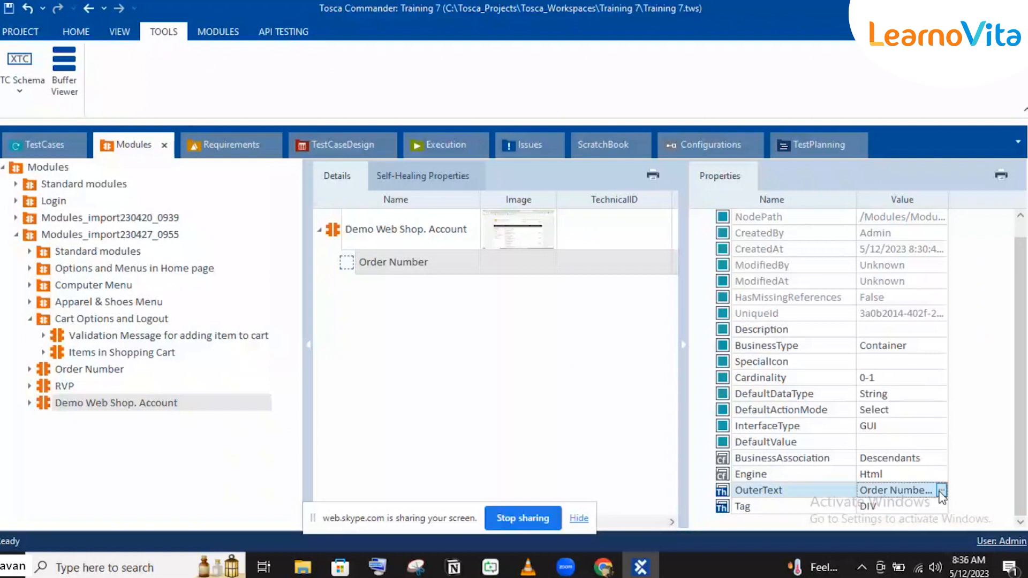
{"action": "left_click", "coordinate": [941, 490]}
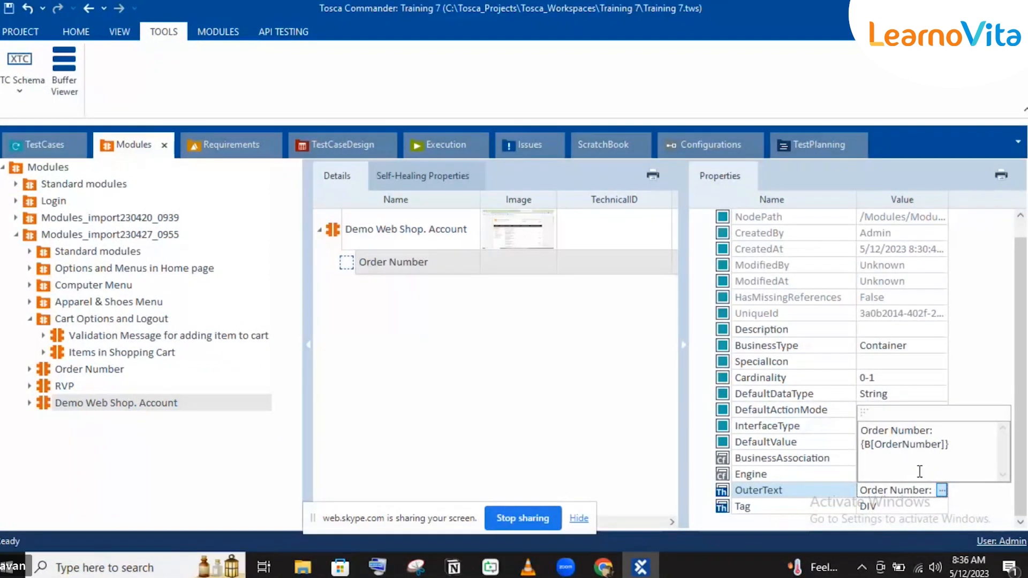
{"action": "double_click", "coordinate": [913, 449]}
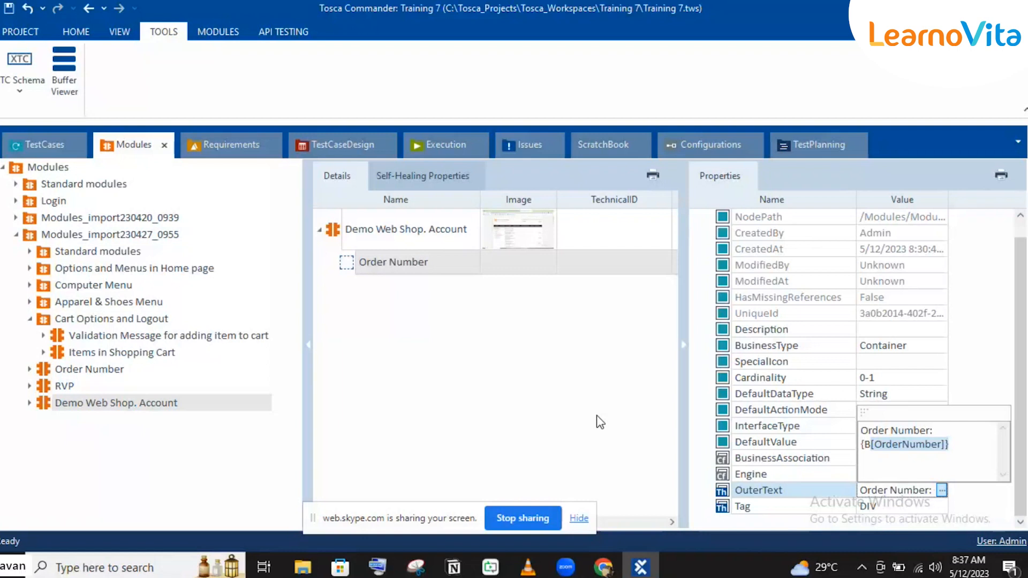
{"action": "left_click", "coordinate": [610, 373]}
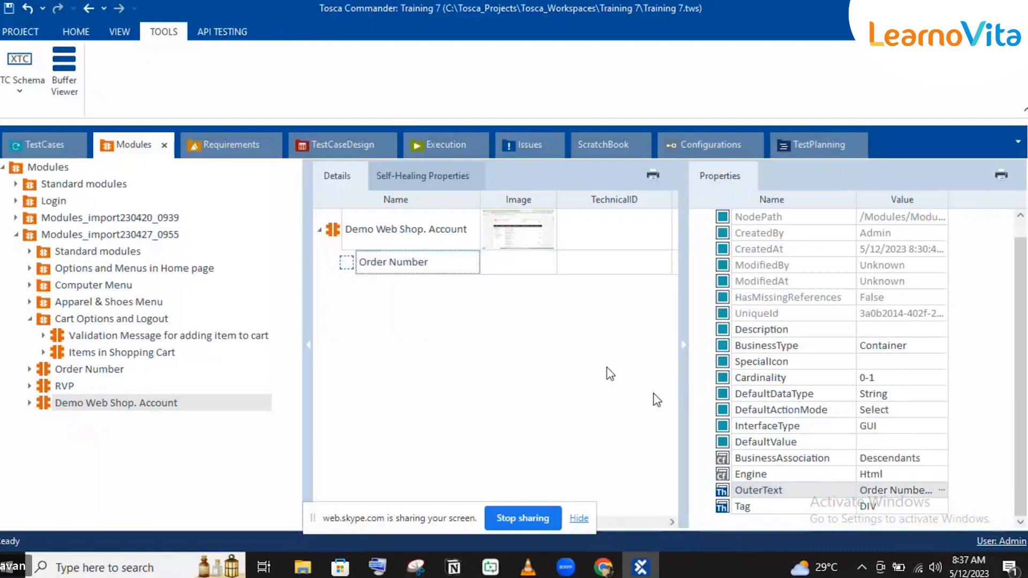
Step: Switch to the Demo Web Shop in the browser and examine the order numbers listed on the My account - Orders page
{"action": "left_click", "coordinate": [50, 142]}
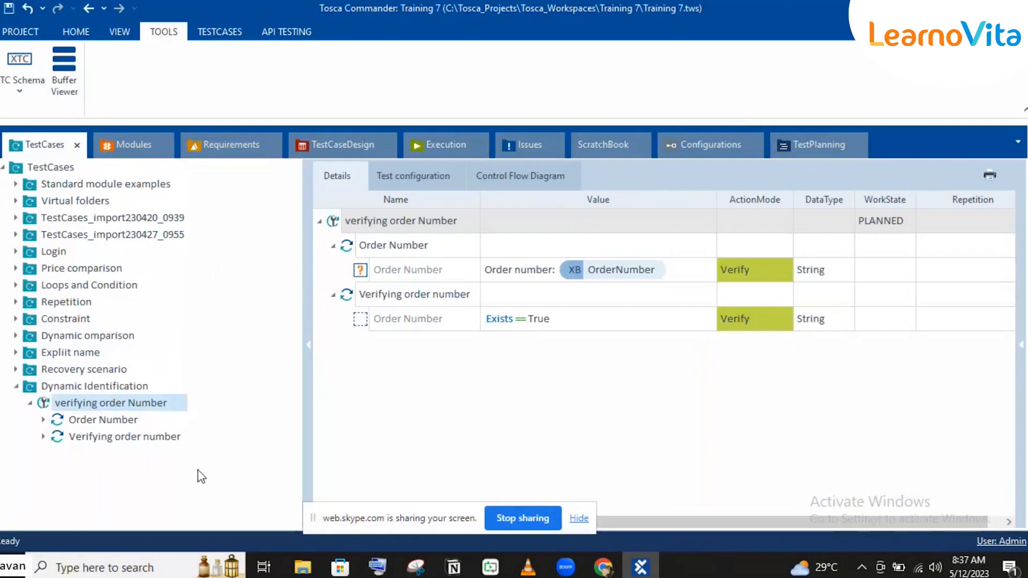
{"action": "mouse_move", "coordinate": [603, 567]}
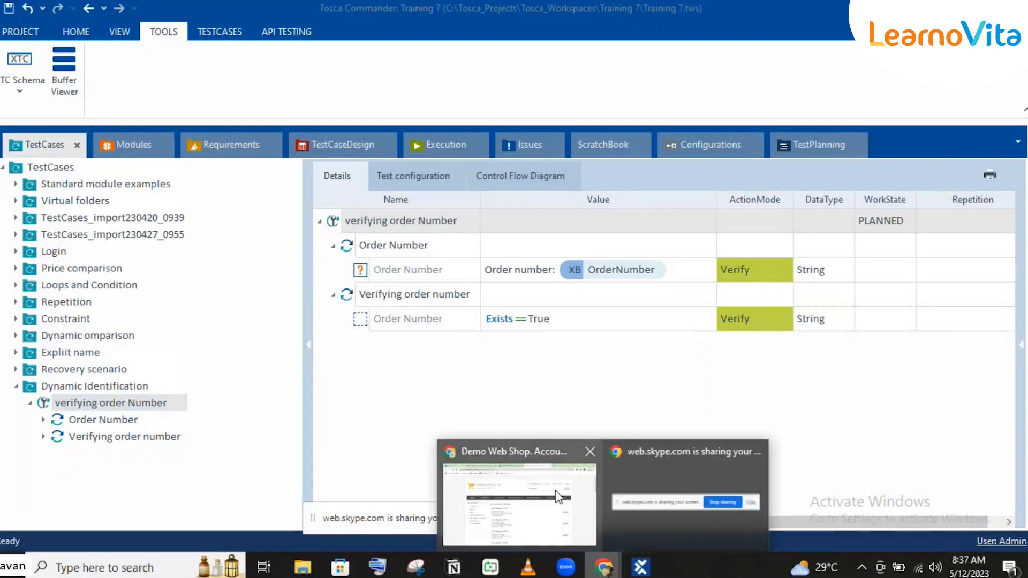
{"action": "left_click", "coordinate": [557, 497]}
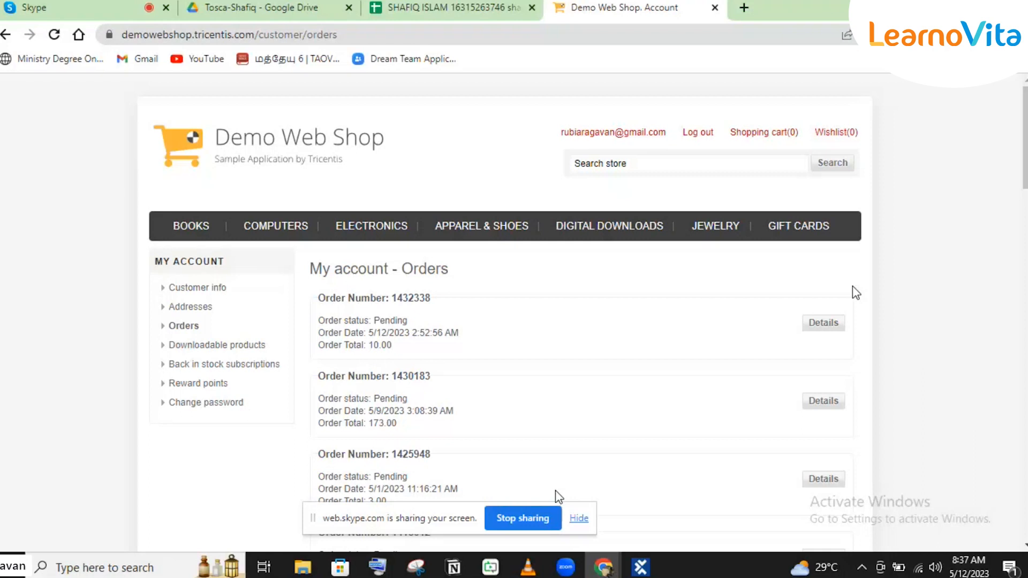
{"action": "scroll", "coordinate": [856, 292], "scroll_direction": "down", "scroll_amount": 5}
{"action": "scroll", "coordinate": [855, 292], "scroll_direction": "up", "scroll_amount": 5}
{"action": "scroll", "coordinate": [855, 292], "scroll_direction": "down", "scroll_amount": 15}
{"action": "scroll", "coordinate": [855, 292], "scroll_direction": "down", "scroll_amount": 13}
{"action": "scroll", "coordinate": [852, 287], "scroll_direction": "up", "scroll_amount": 15}
{"action": "scroll", "coordinate": [853, 286], "scroll_direction": "up", "scroll_amount": 10}
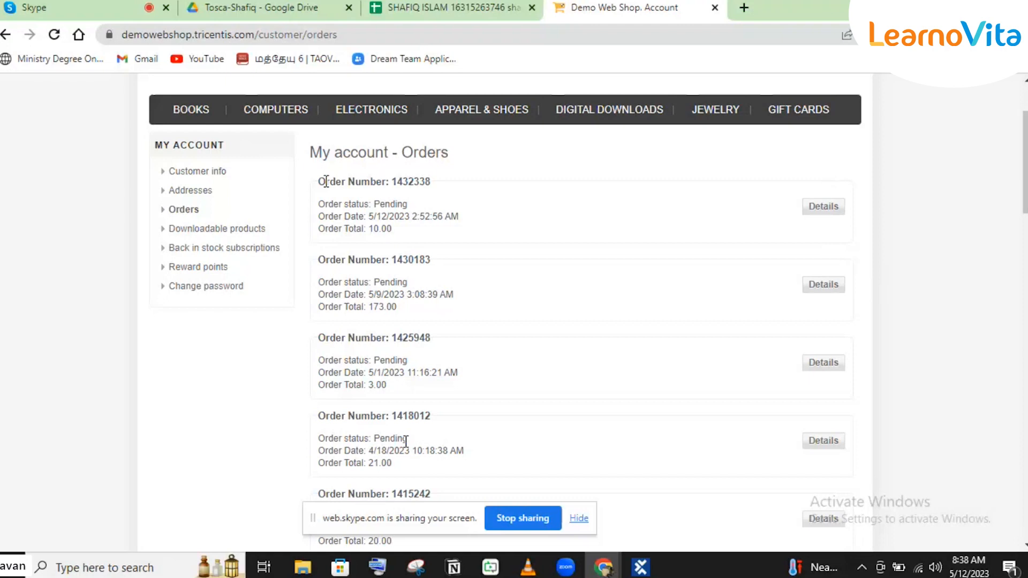
{"action": "scroll", "coordinate": [406, 441], "scroll_direction": "down", "scroll_amount": 15}
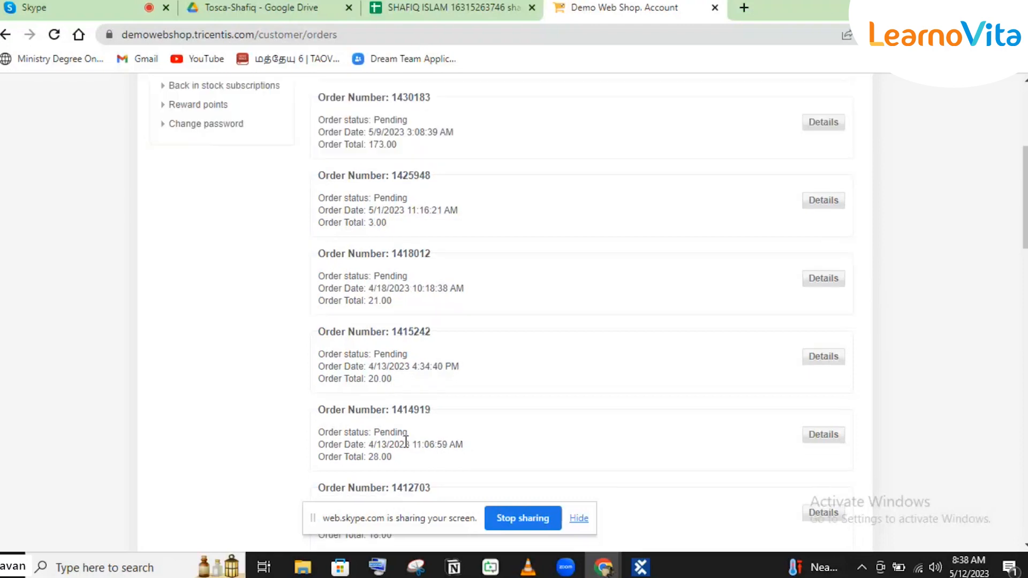
{"action": "scroll", "coordinate": [406, 441], "scroll_direction": "down", "scroll_amount": 8}
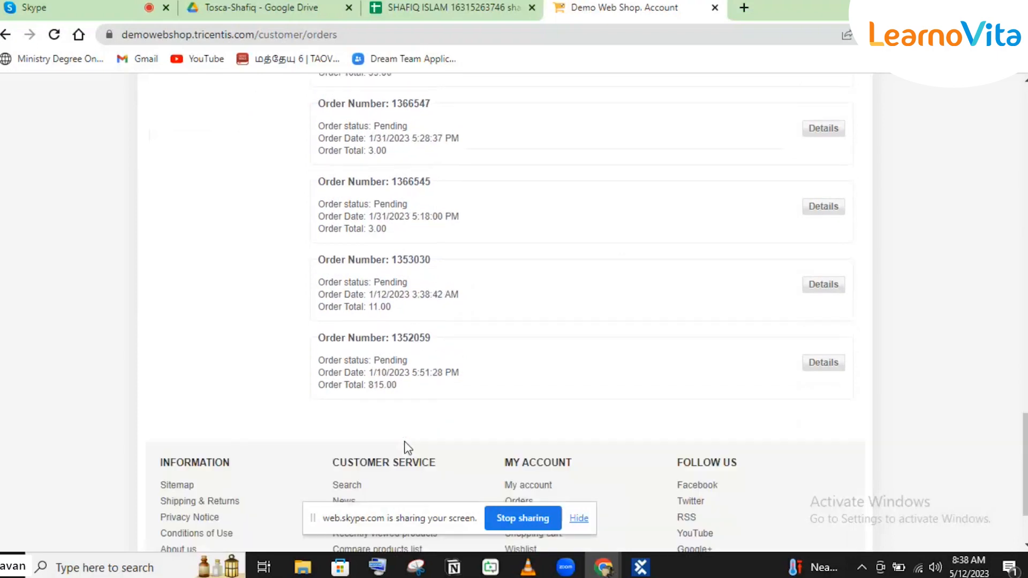
{"action": "scroll", "coordinate": [404, 441], "scroll_direction": "up", "scroll_amount": 20}
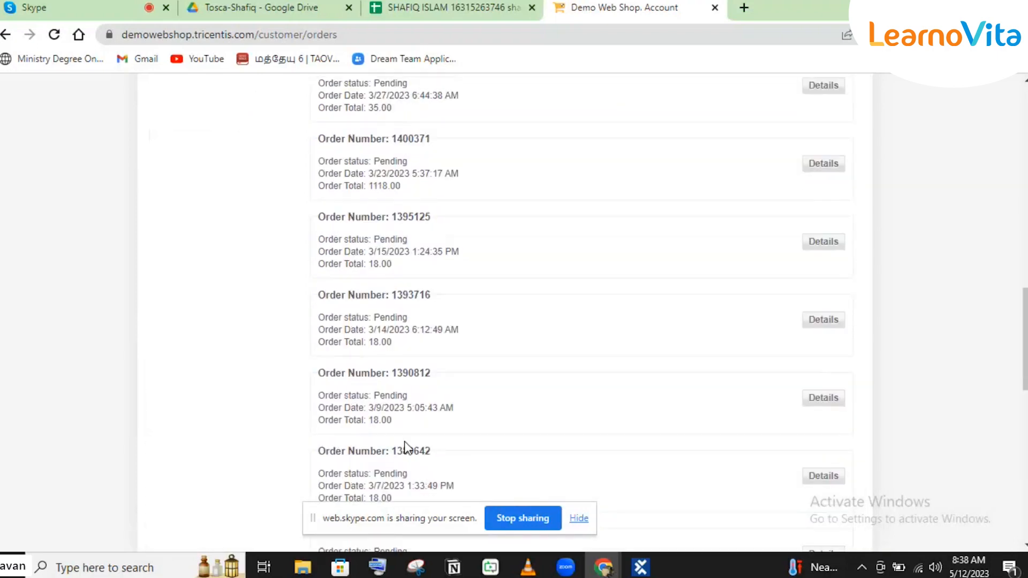
{"action": "scroll", "coordinate": [404, 441], "scroll_direction": "up", "scroll_amount": 5}
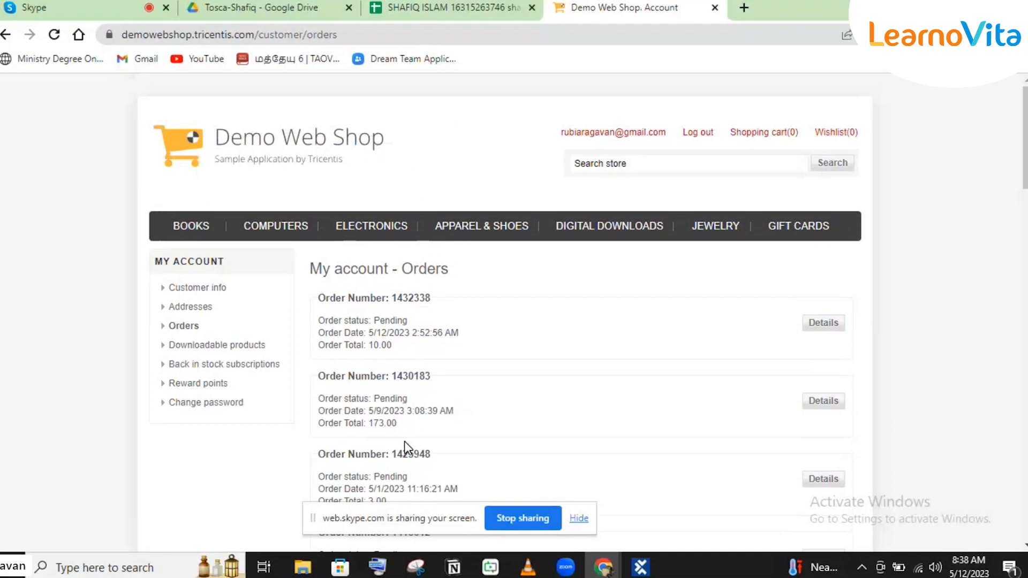
{"action": "scroll", "coordinate": [404, 441], "scroll_direction": "down", "scroll_amount": 9}
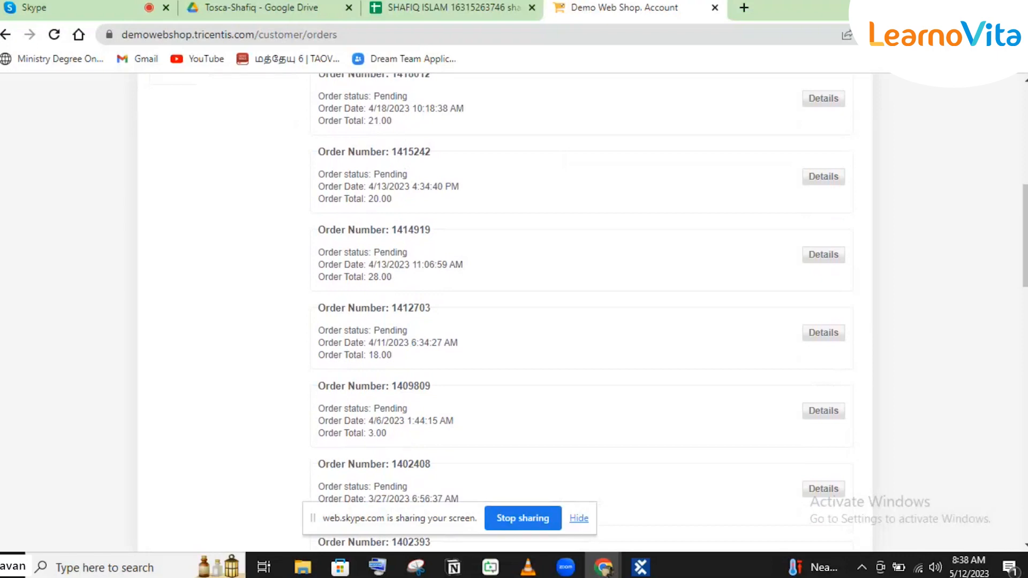
{"action": "scroll", "coordinate": [403, 441], "scroll_direction": "up", "scroll_amount": 9}
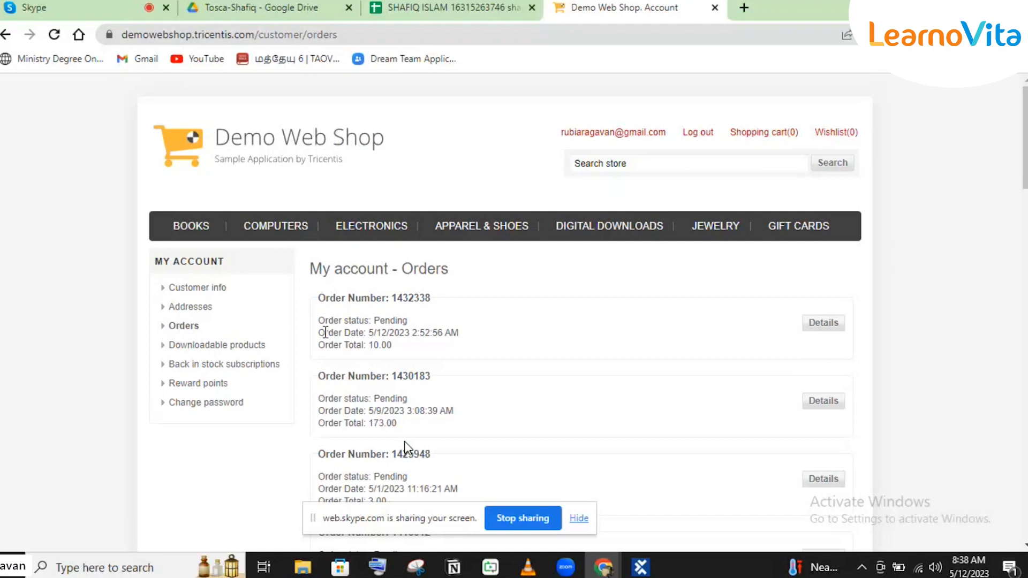
Step: Switch back to Tosca Commander and compare the Order Number element's OuterText with the orders shown in the Demo Web Shop
{"action": "left_click", "coordinate": [641, 568]}
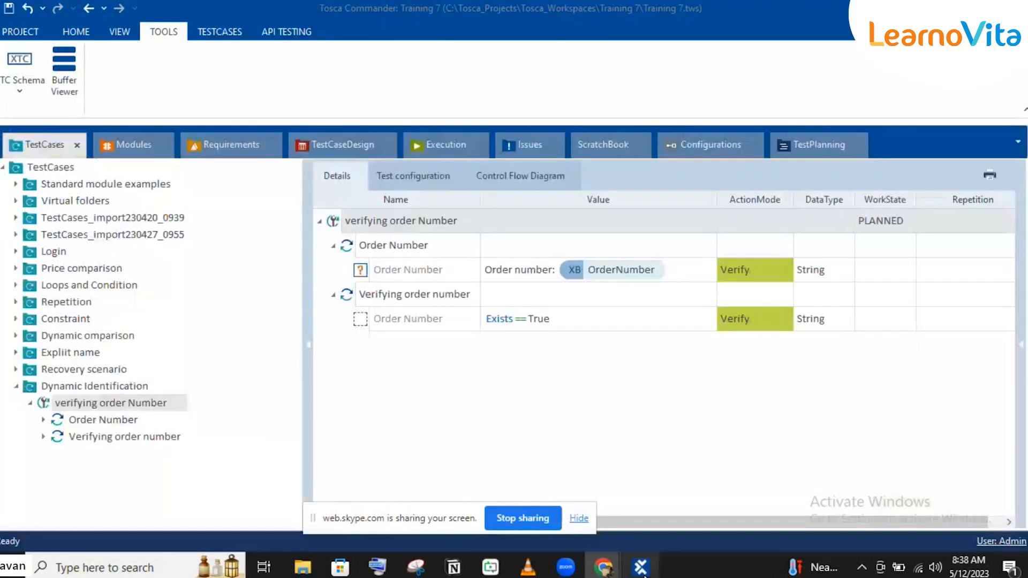
{"action": "left_click", "coordinate": [109, 150]}
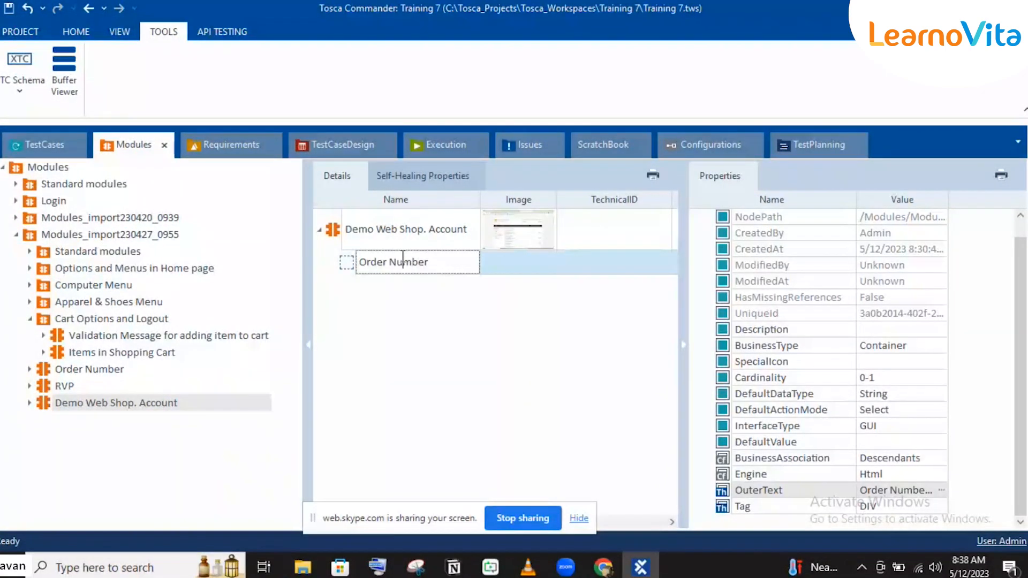
{"action": "left_click", "coordinate": [523, 258]}
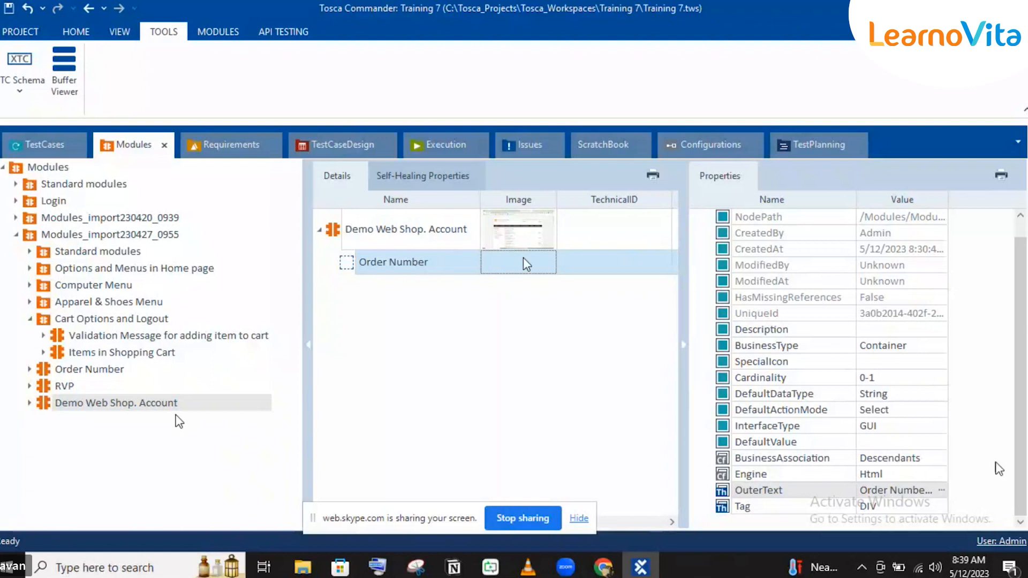
{"action": "left_click", "coordinate": [939, 490]}
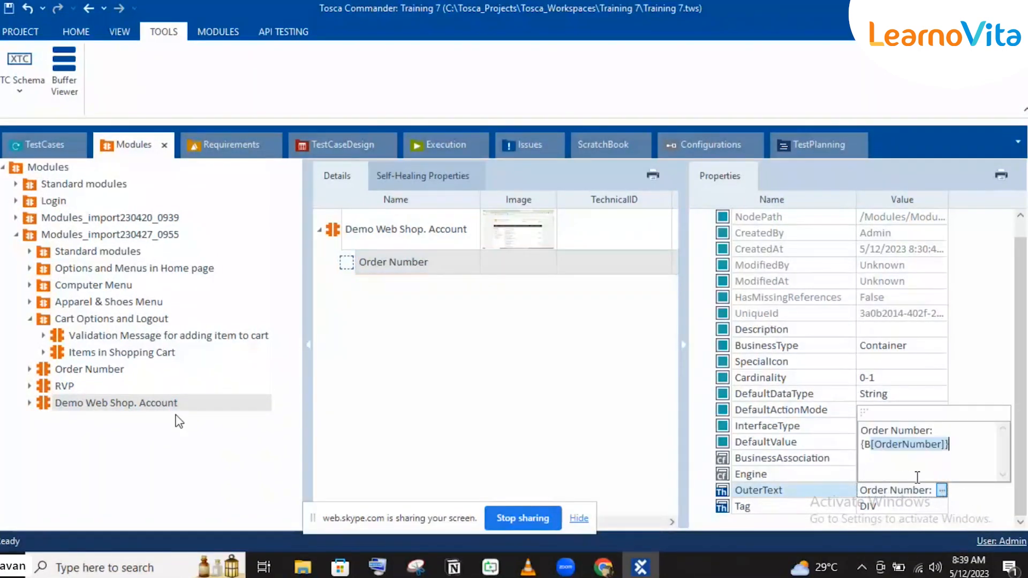
{"action": "left_click", "coordinate": [642, 569]}
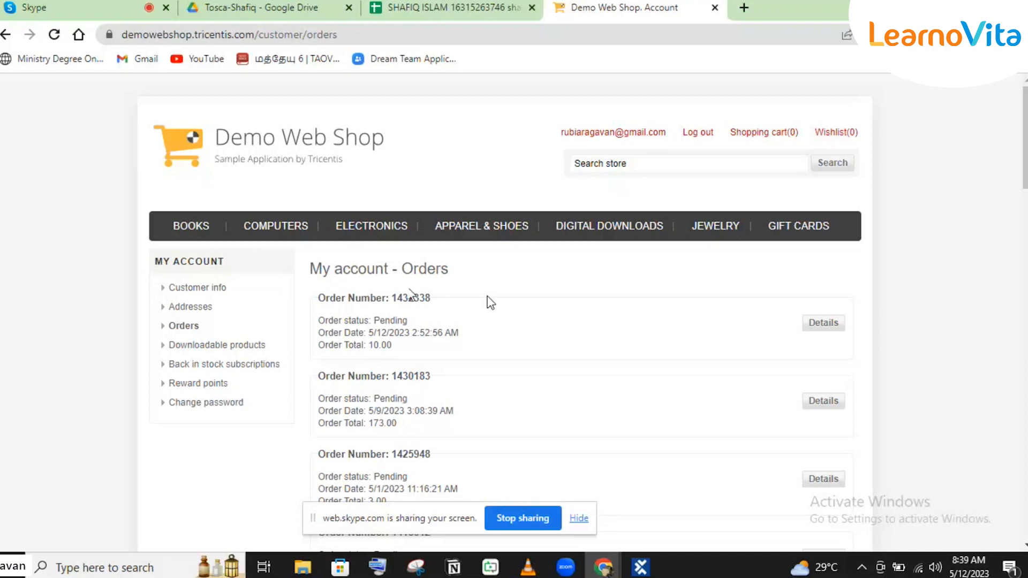
{"action": "mouse_move", "coordinate": [640, 567]}
{"action": "left_click", "coordinate": [639, 503]}
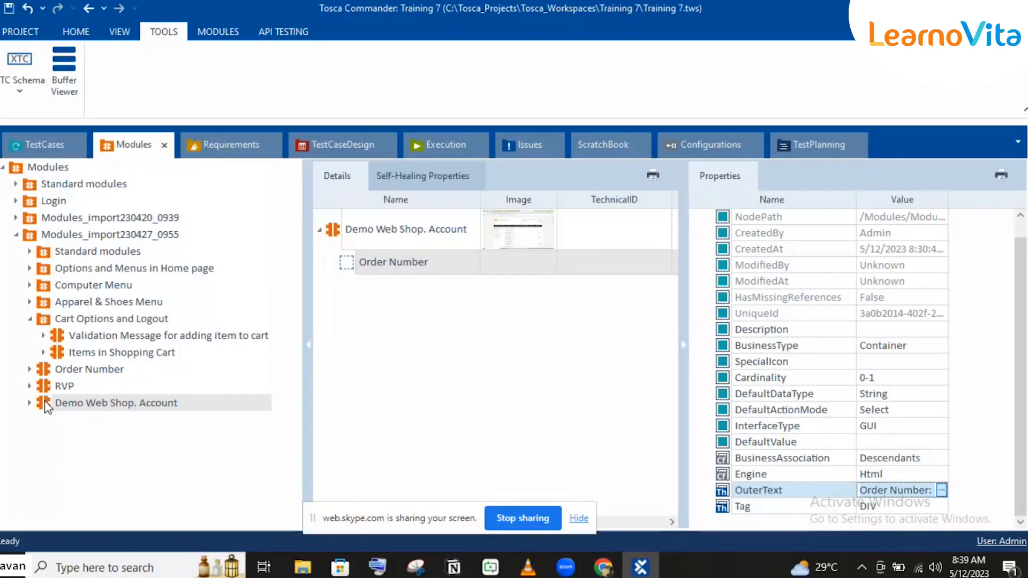
Step: Return to the test cases, collapse the Dynamic Identification folder, and create a new folder named Result count under TestCases
{"action": "left_click", "coordinate": [42, 145]}
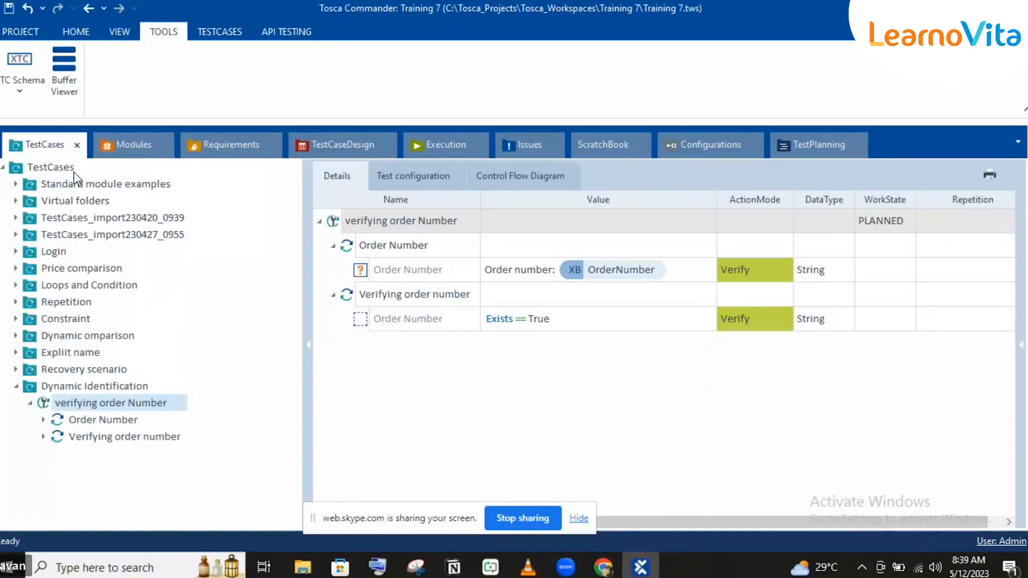
{"action": "left_click", "coordinate": [16, 385]}
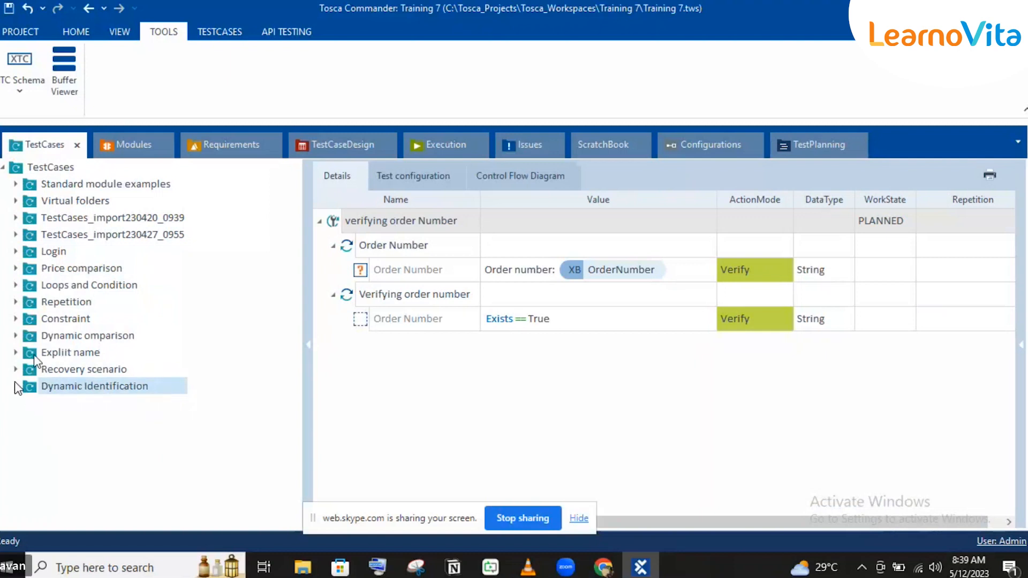
{"action": "left_click", "coordinate": [68, 168]}
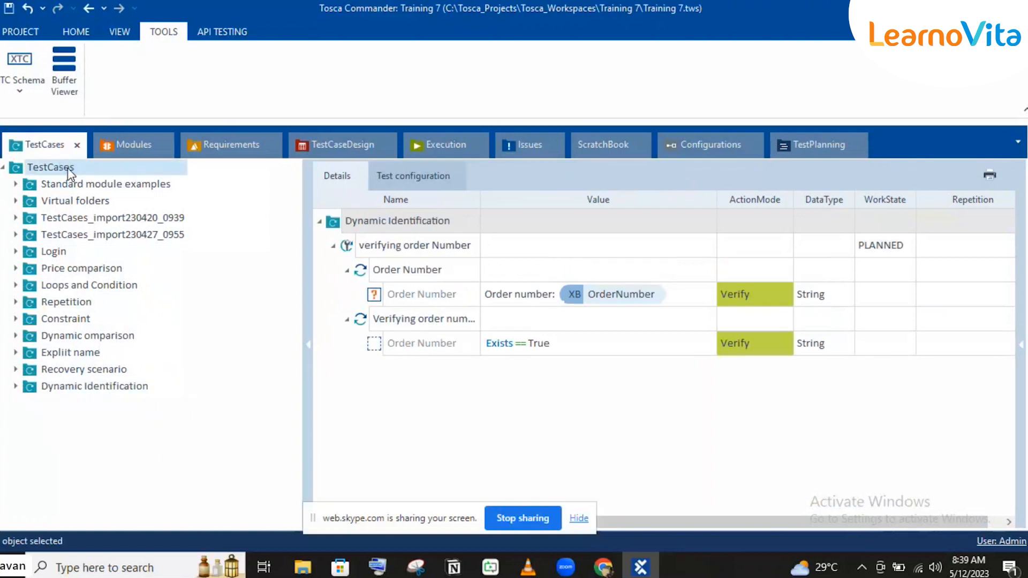
{"action": "right_click", "coordinate": [67, 168]}
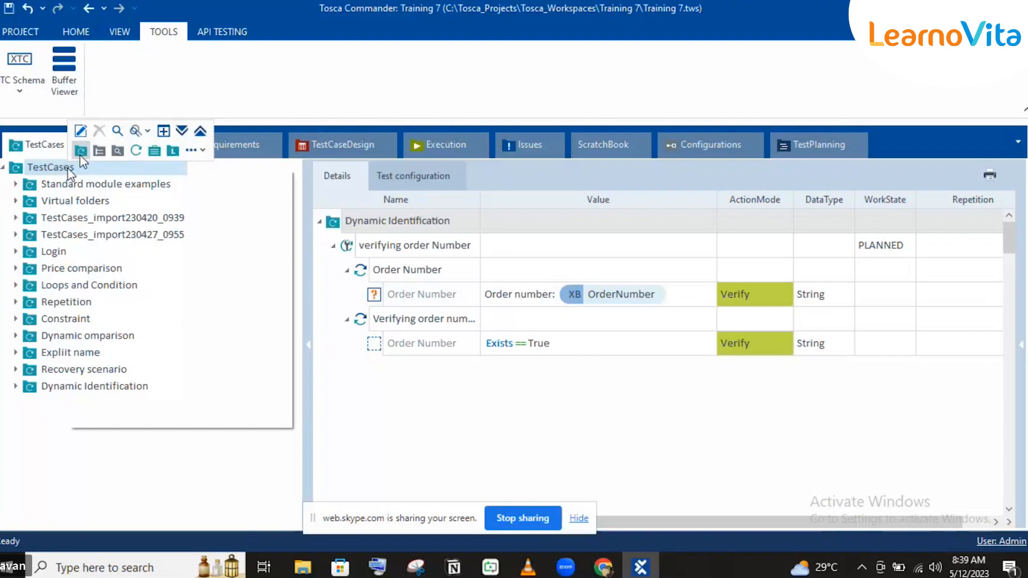
{"action": "left_click", "coordinate": [80, 156]}
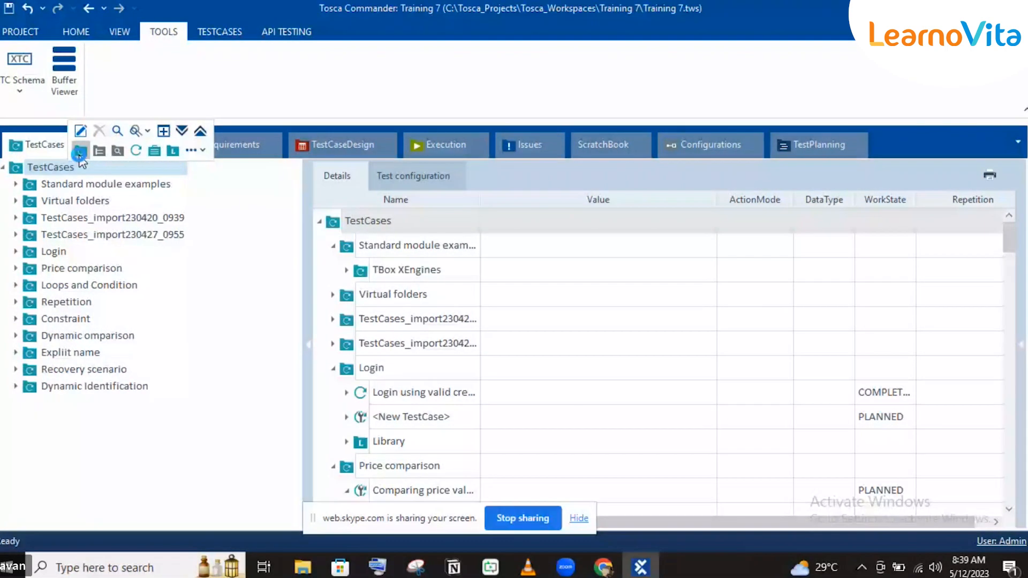
{"action": "type", "text": "Result count"}
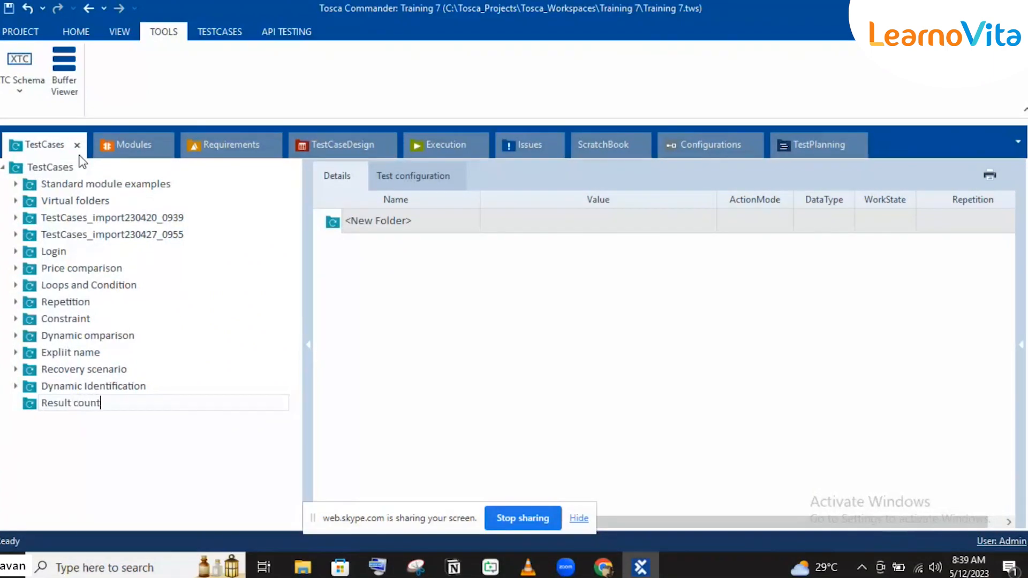
{"action": "key", "text": "Return"}
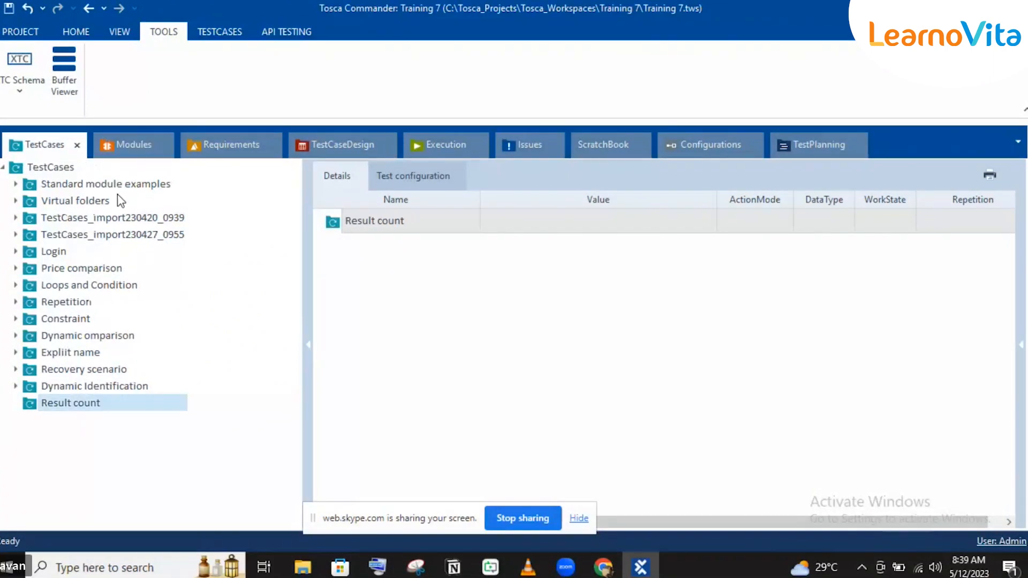
Step: Add the Demo Web Shop. Account module to the Result count folder as a step of a new test case and expand that test case
{"action": "left_click", "coordinate": [127, 153]}
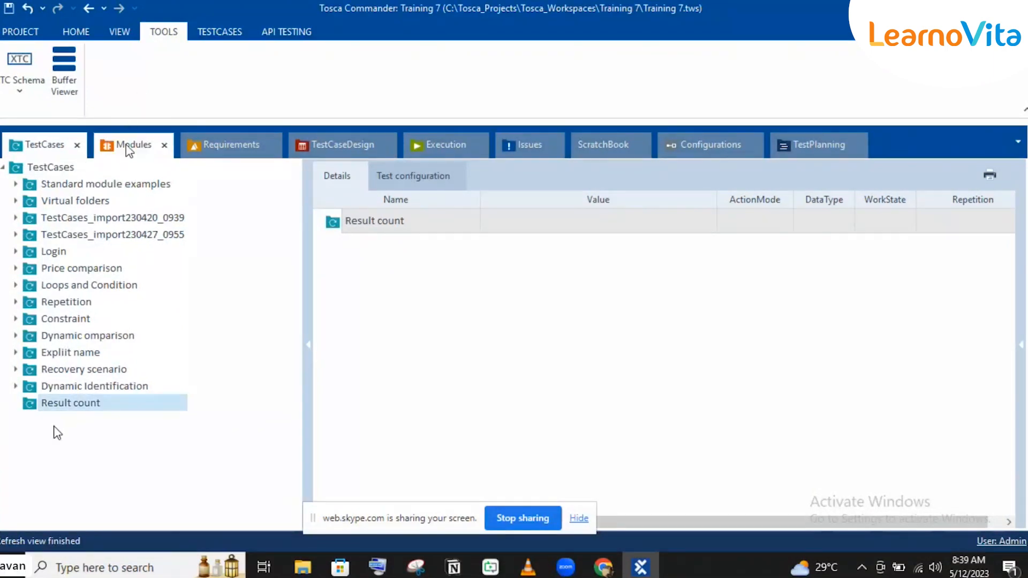
{"action": "left_click_drag", "start_coordinate": [81, 275], "coordinate": [93, 405]}
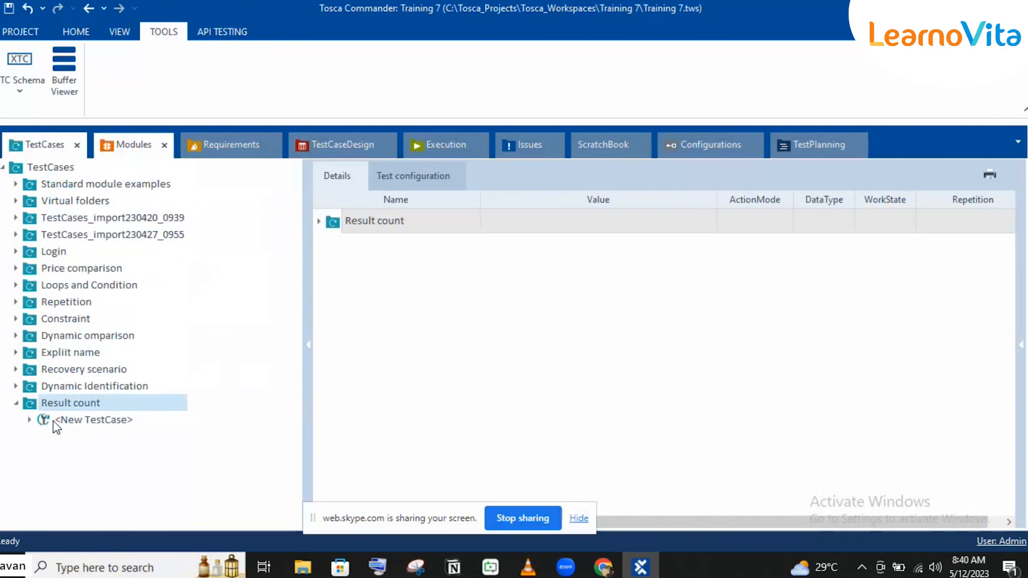
{"action": "left_click", "coordinate": [29, 418]}
{"action": "left_click", "coordinate": [75, 425]}
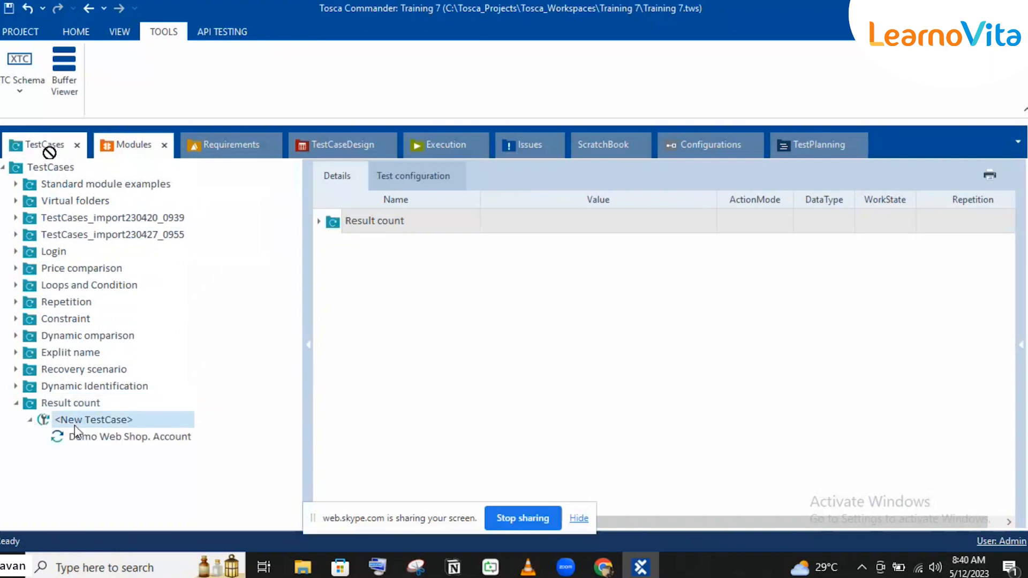
Step: Set the Order Number value in the Demo Web Shop. Account step to the property ResultCount == Count
{"action": "left_click", "coordinate": [93, 440]}
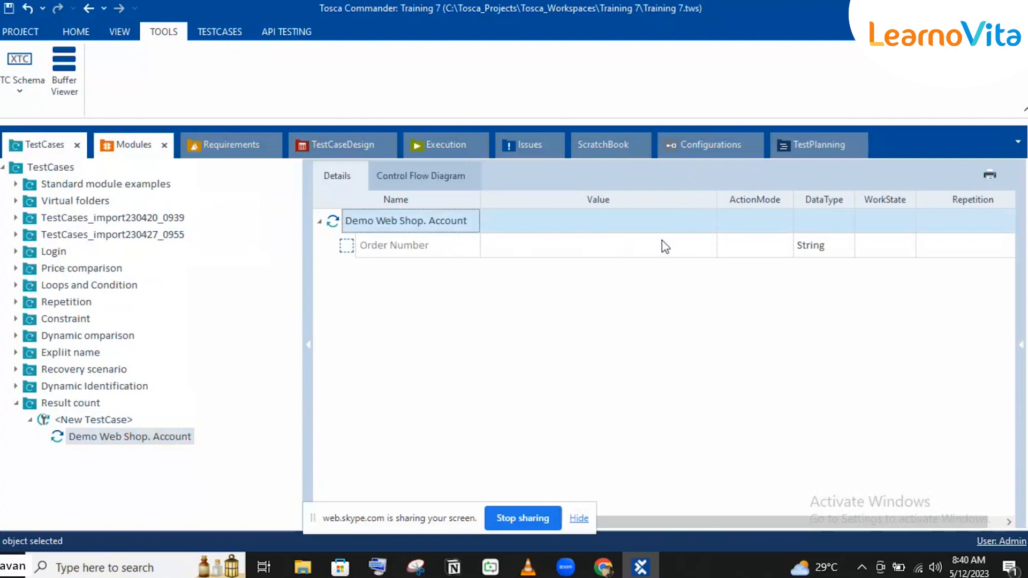
{"action": "left_click", "coordinate": [617, 244]}
{"action": "left_click", "coordinate": [707, 245]}
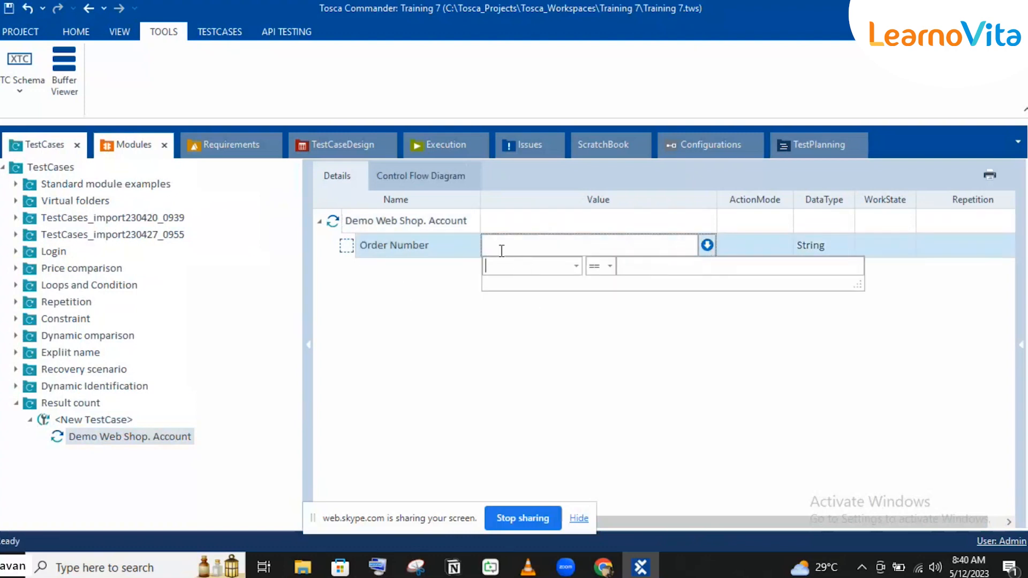
{"action": "type", "text": "Re"}
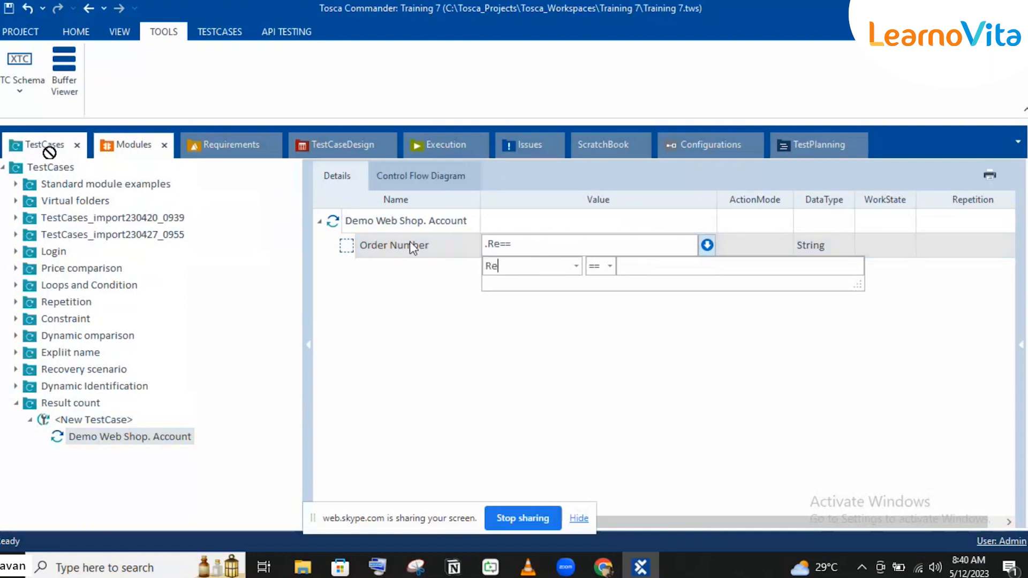
{"action": "type", "text": "su"}
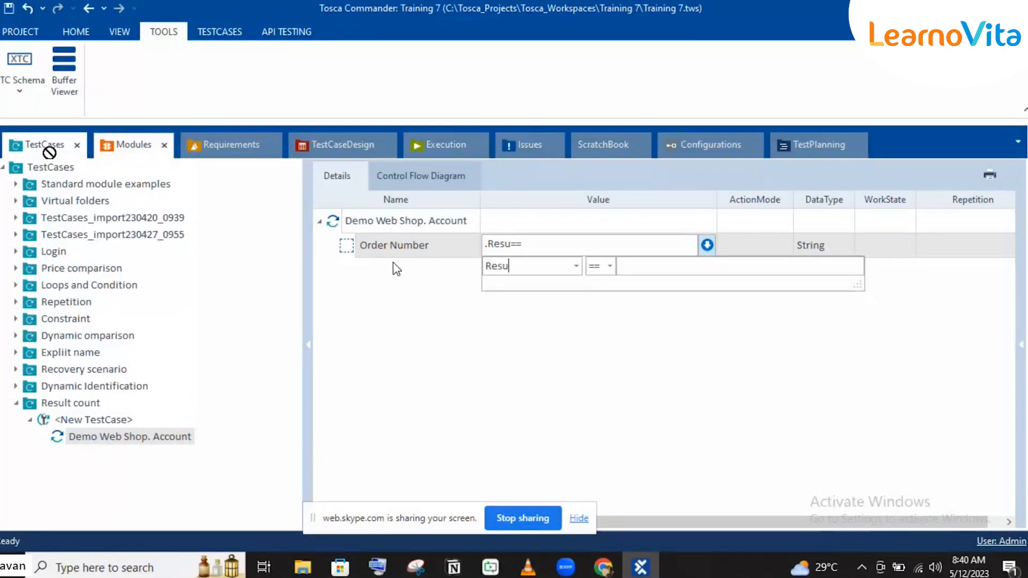
{"action": "type", "text": "ltC"}
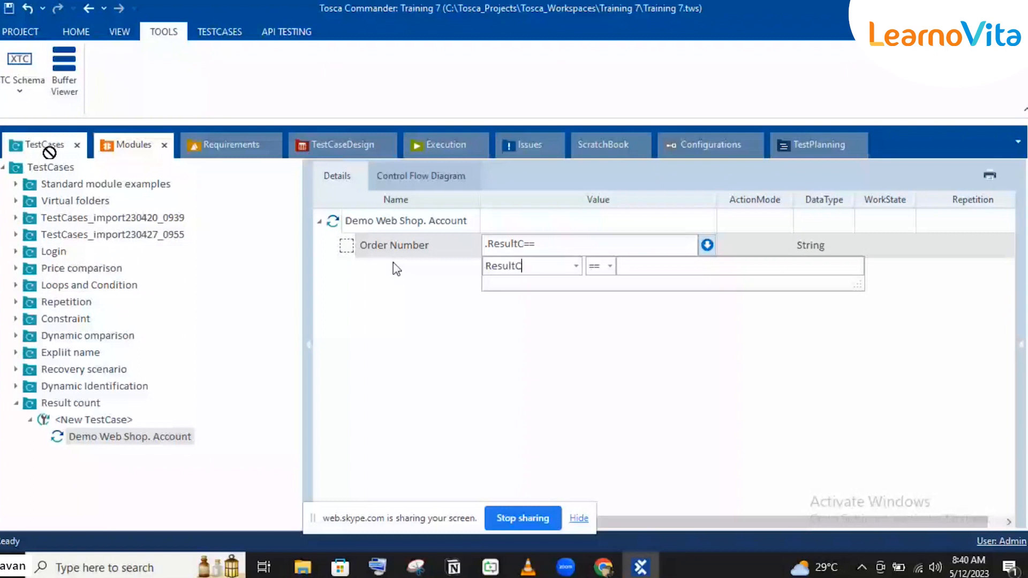
{"action": "type", "text": "ount"}
{"action": "left_click", "coordinate": [653, 266]}
{"action": "type", "text": "Count"}
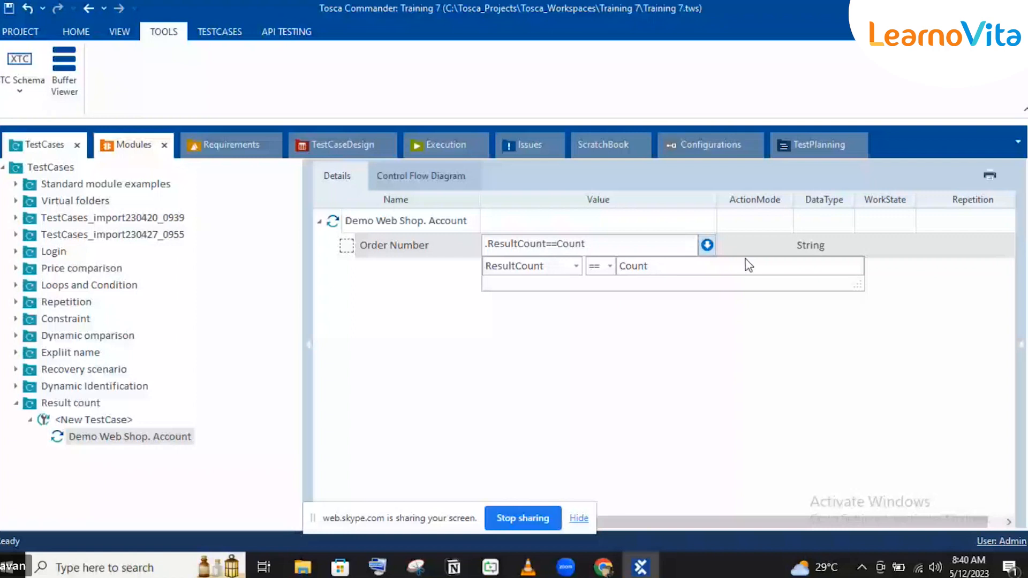
Step: Set the ActionMode of the Order Number row to Buffer
{"action": "left_click", "coordinate": [747, 245]}
{"action": "type", "text": "Buffer"}
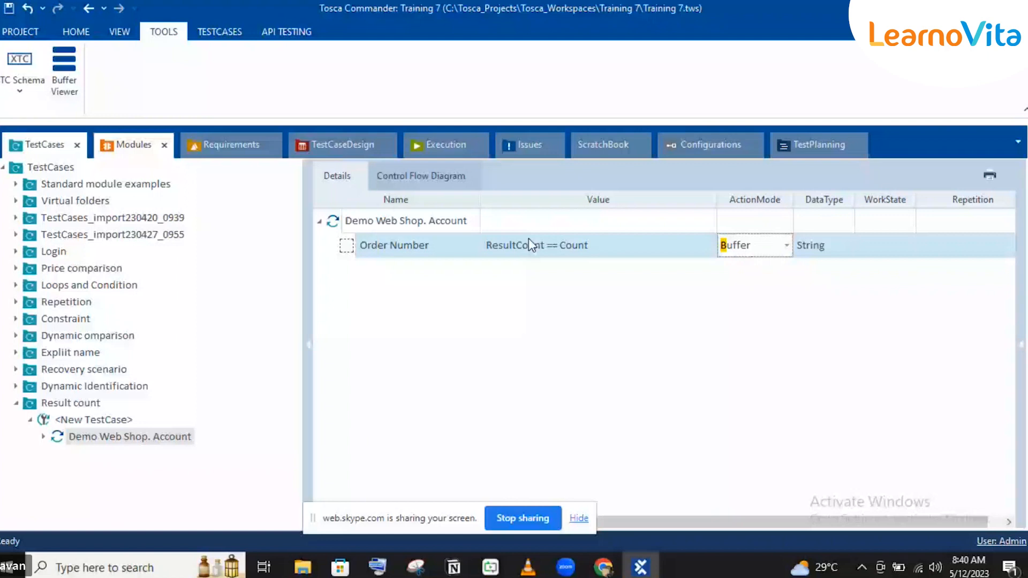
{"action": "left_click", "coordinate": [437, 226]}
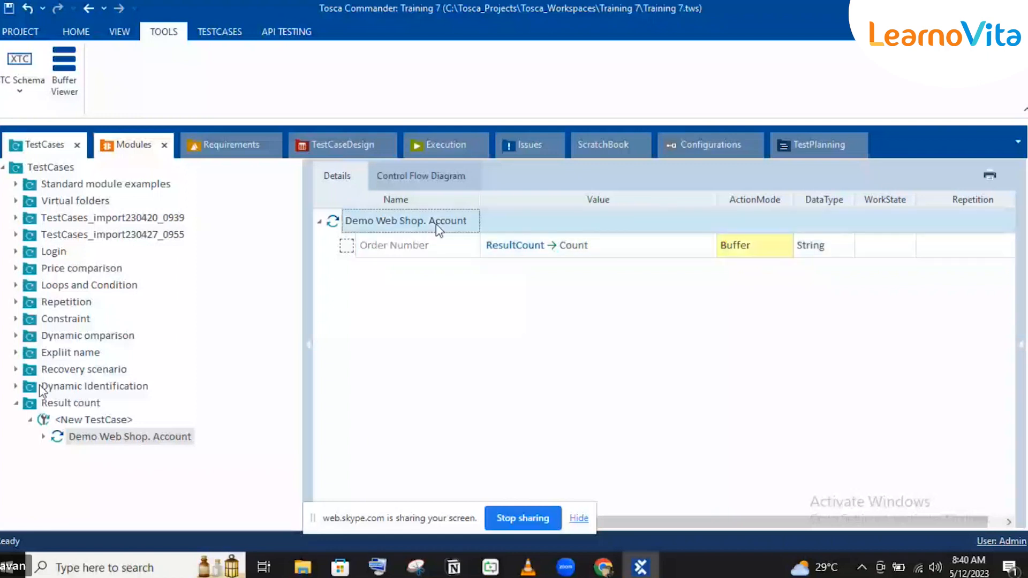
Step: Review the Order Number step of the verifying order Number test case and return to the Demo Web Shop. Account step
{"action": "left_click", "coordinate": [16, 386]}
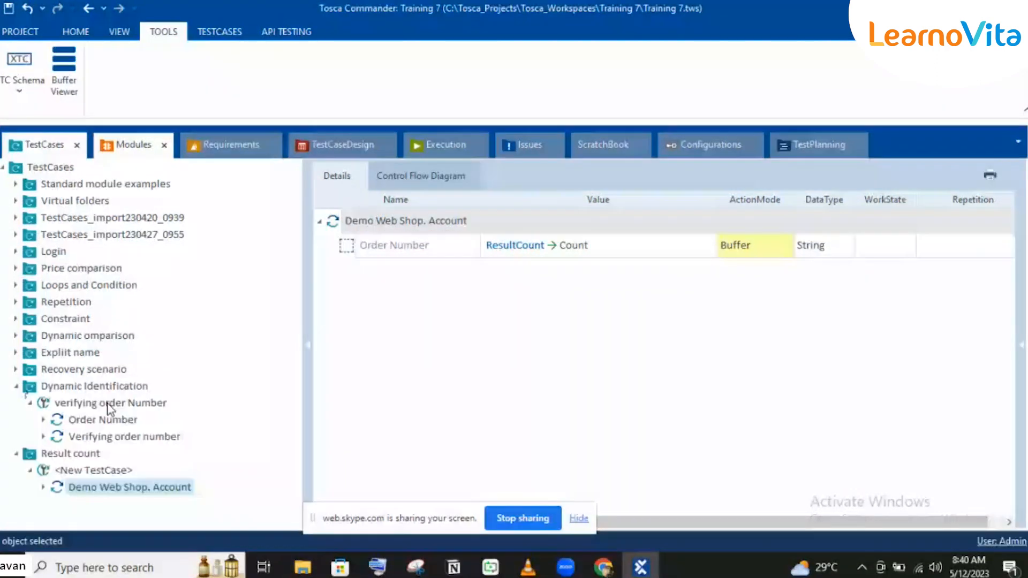
{"action": "left_click", "coordinate": [110, 418]}
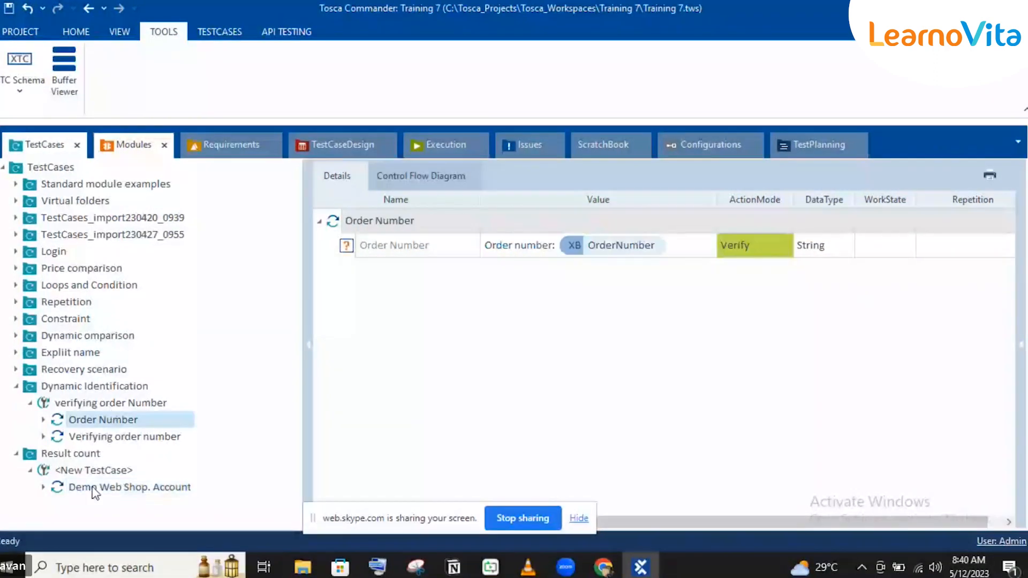
{"action": "left_click", "coordinate": [94, 488]}
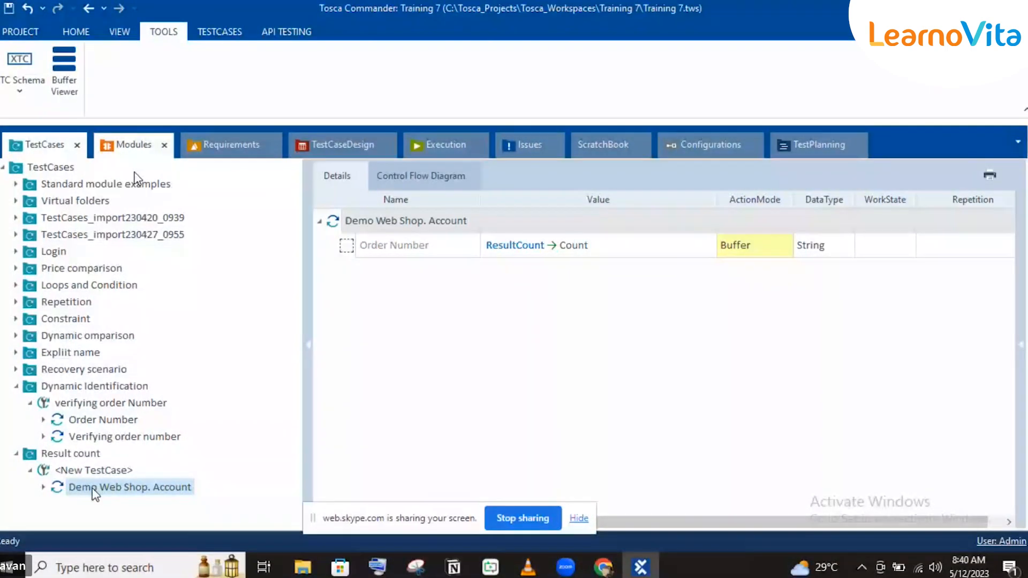
Step: Open the Order Number element's OuterText in the module, switch to the Demo Web Shop in the browser and copy the newest order's number
{"action": "left_click", "coordinate": [134, 146]}
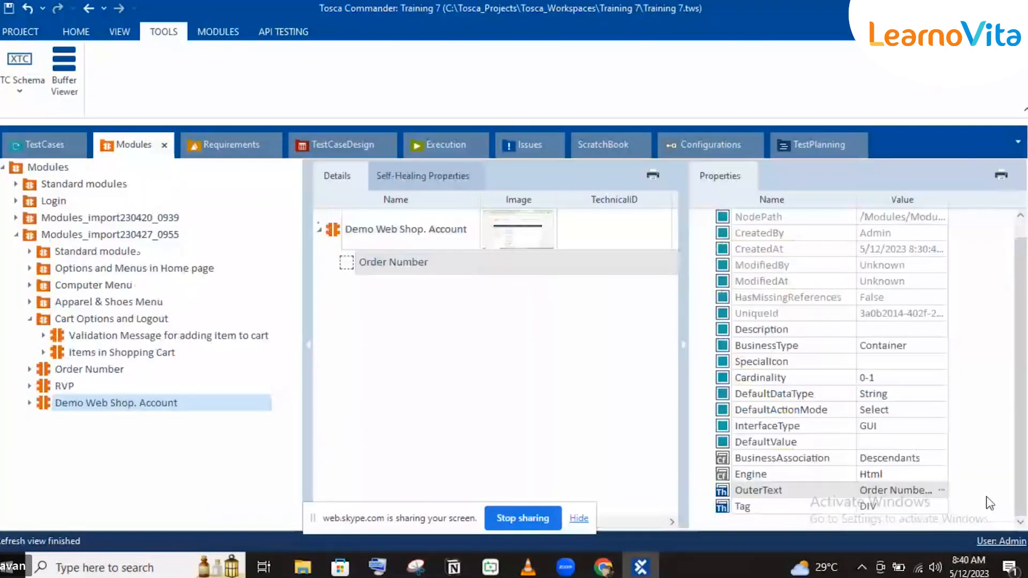
{"action": "left_click", "coordinate": [940, 490]}
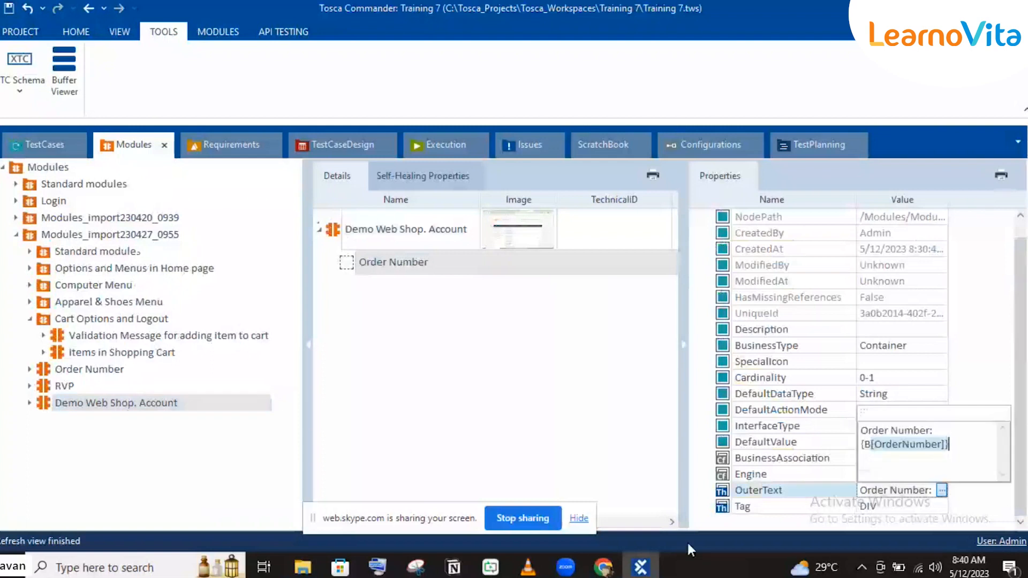
{"action": "left_click", "coordinate": [631, 565]}
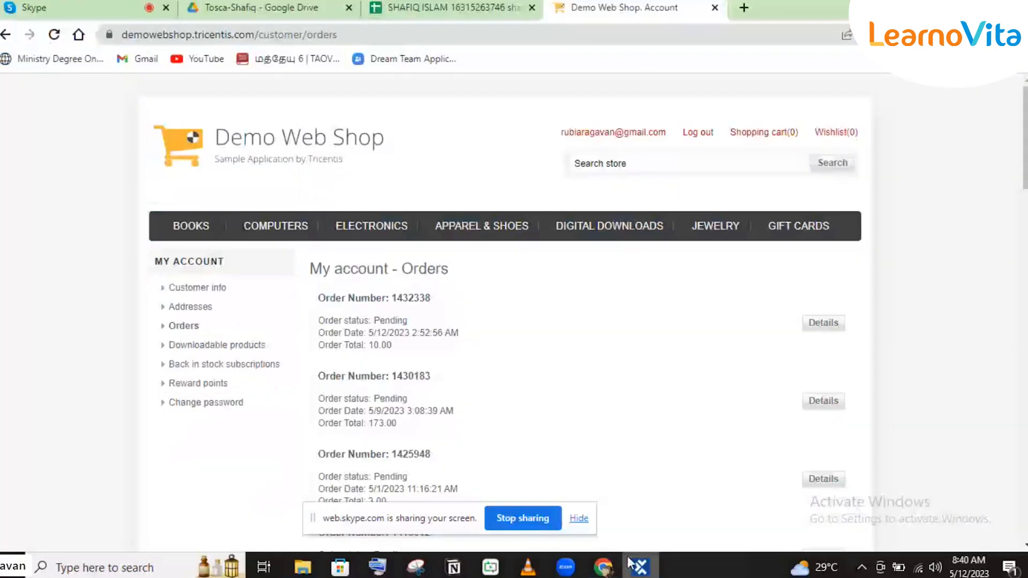
{"action": "double_click", "coordinate": [410, 298]}
{"action": "key", "text": "ctrl+c"}
{"action": "key", "text": "super+d"}
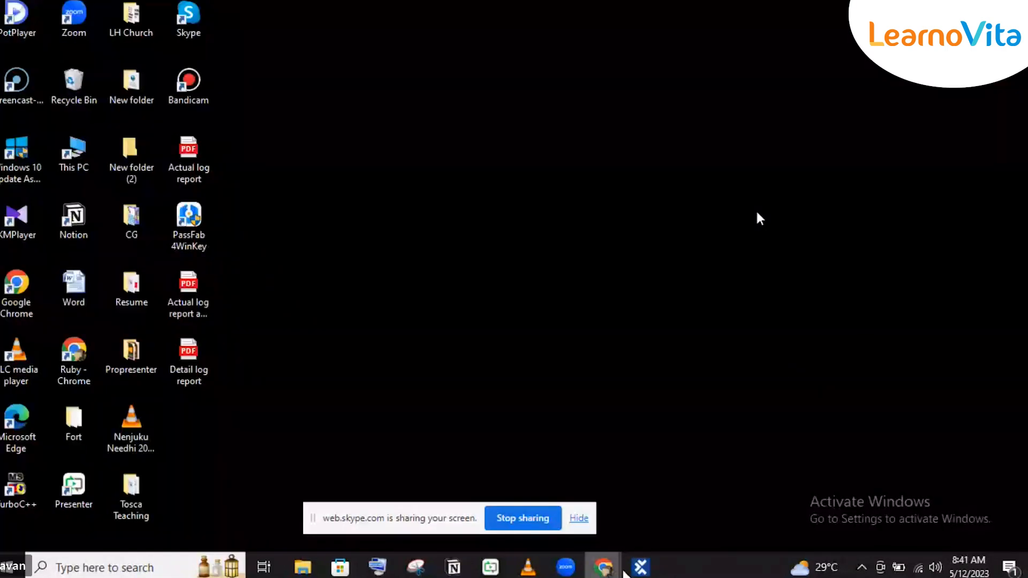
Step: Switch back to Tosca Commander and replace the OrderNumber buffer reference in the element's OuterText with the copied order number
{"action": "left_click", "coordinate": [641, 566]}
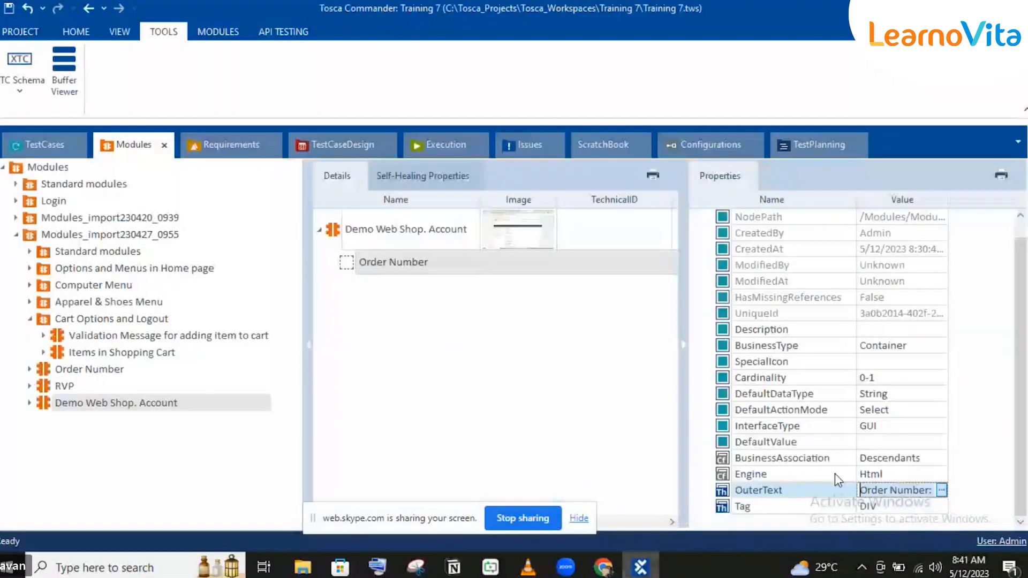
{"action": "left_click", "coordinate": [940, 490]}
{"action": "double_click", "coordinate": [895, 449]}
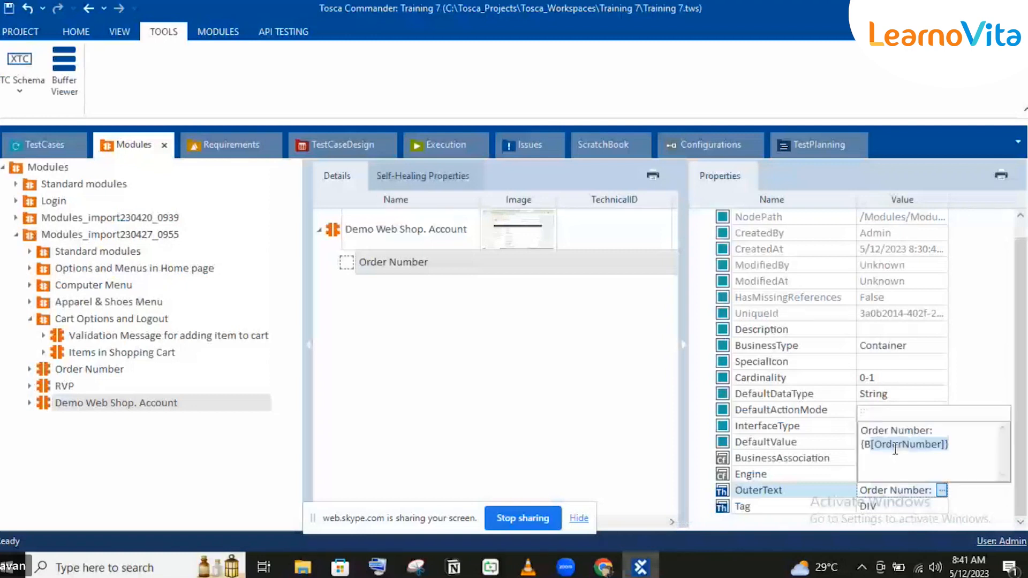
{"action": "key", "text": "ctrl+v"}
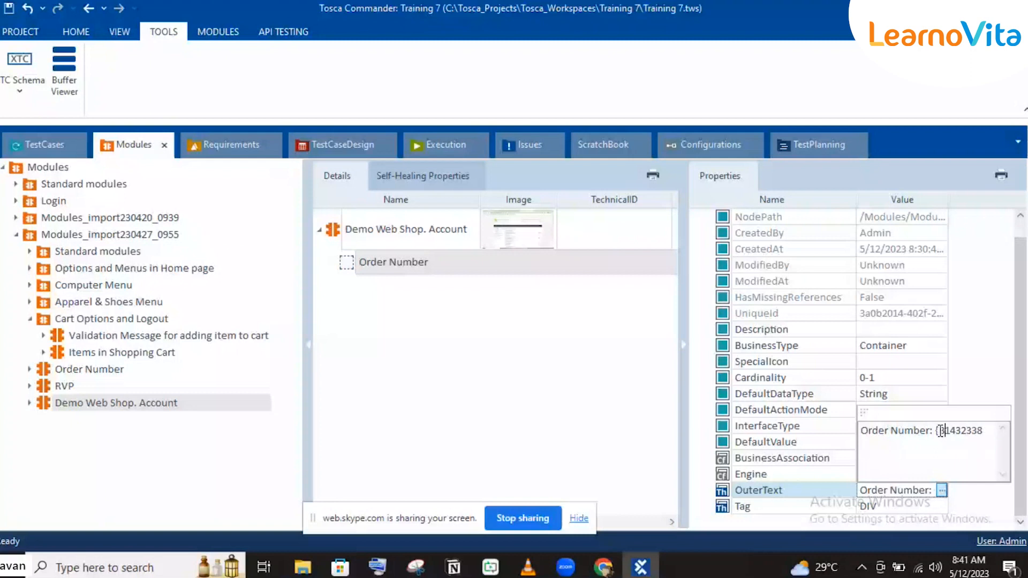
{"action": "left_click", "coordinate": [763, 410]}
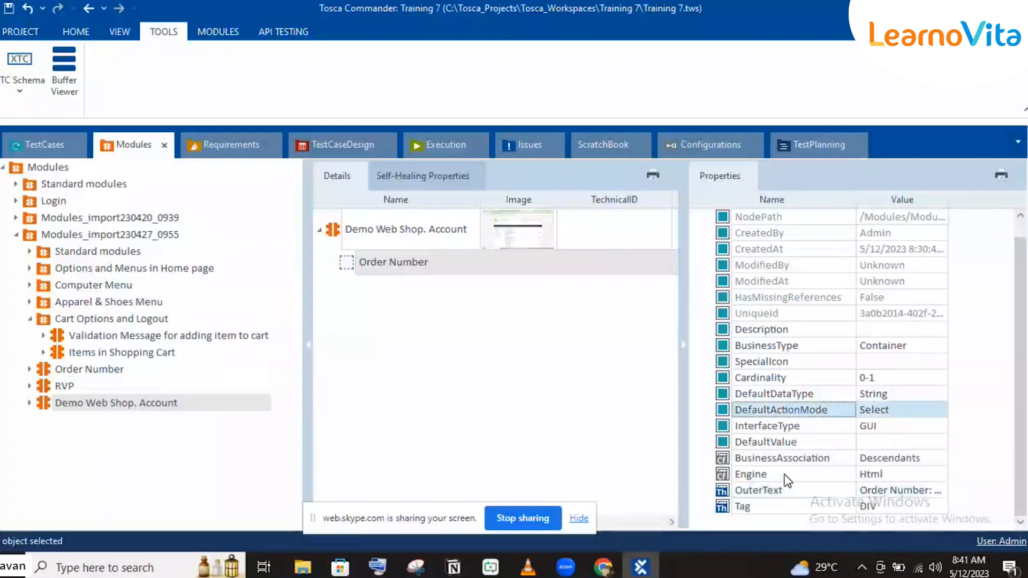
{"action": "left_click", "coordinate": [754, 489]}
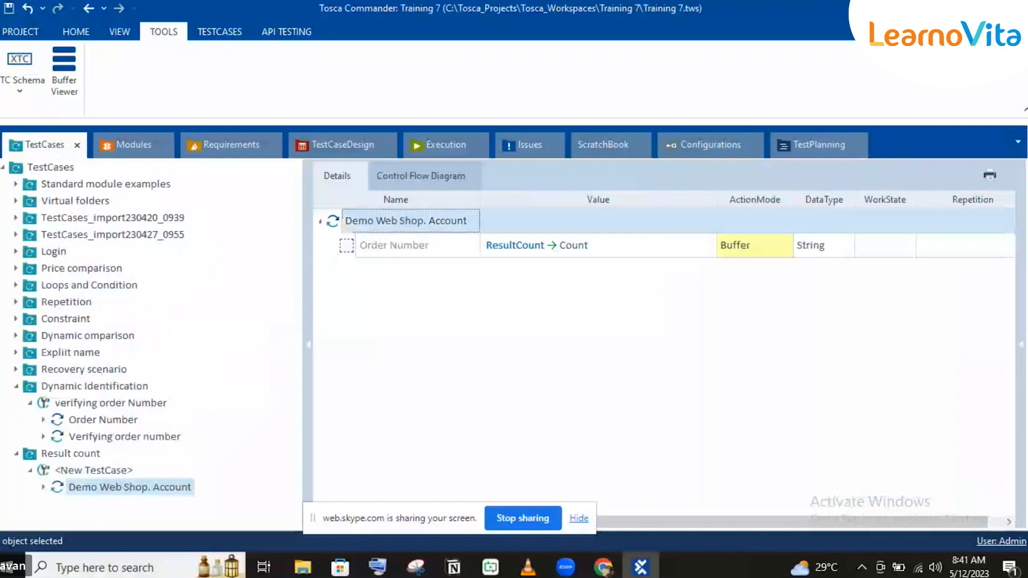
Step: Run the Demo Web Shop. Account step of the Result count test case in the ScratchBook with the Orders page open
{"action": "left_click", "coordinate": [644, 570]}
{"action": "left_click", "coordinate": [642, 569]}
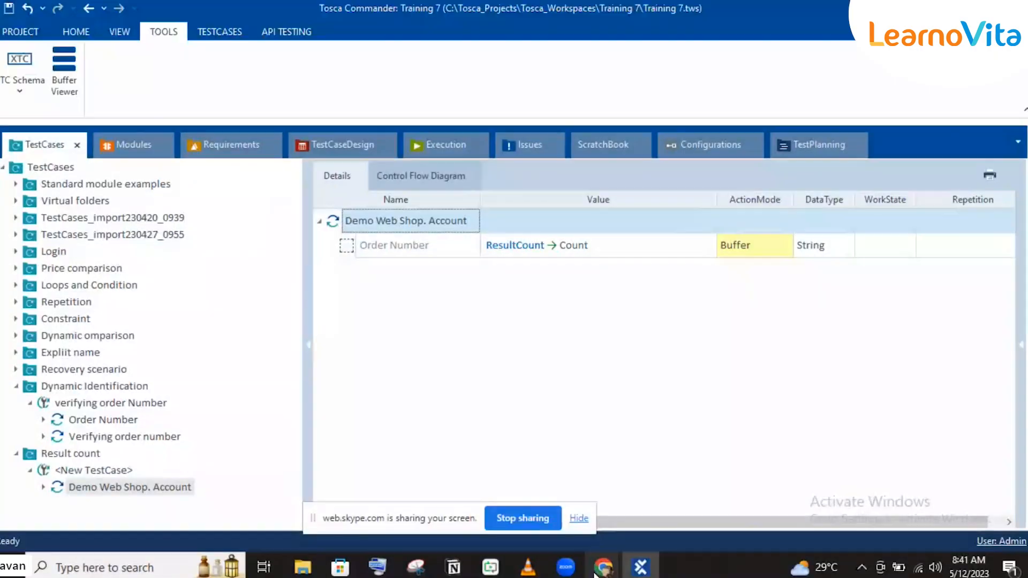
{"action": "key", "text": "F6"}
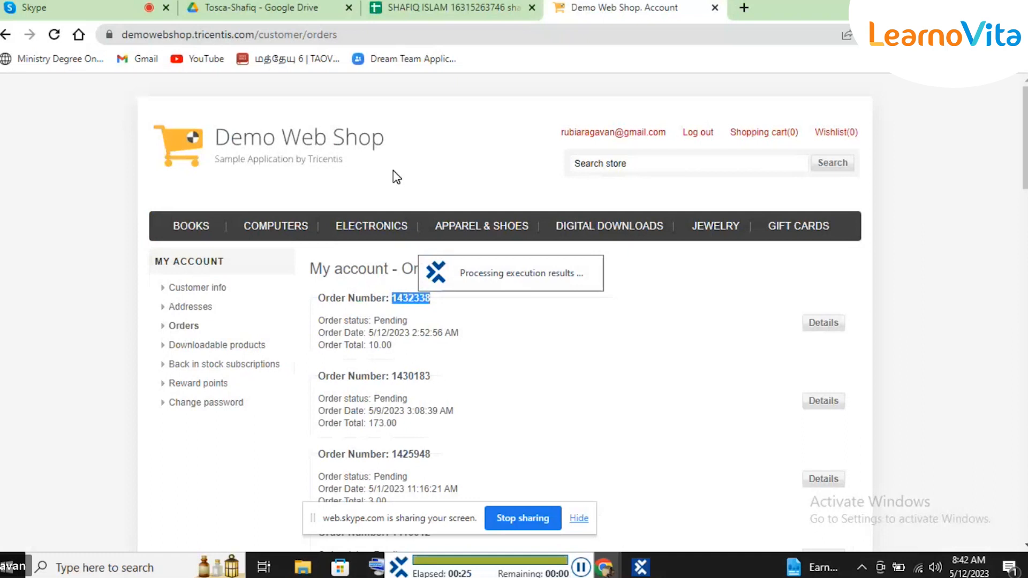
Step: Return to Tosca Commander, expand the ScratchBook result and read the full Loginfo of the Order Number entry
{"action": "left_click", "coordinate": [640, 554]}
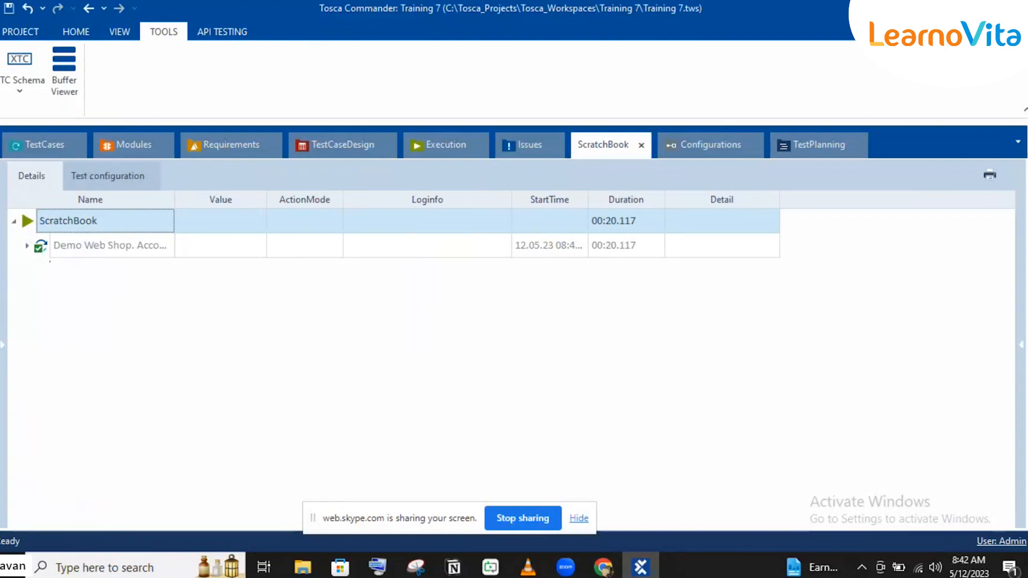
{"action": "left_click", "coordinate": [27, 245]}
{"action": "left_click", "coordinate": [490, 268]}
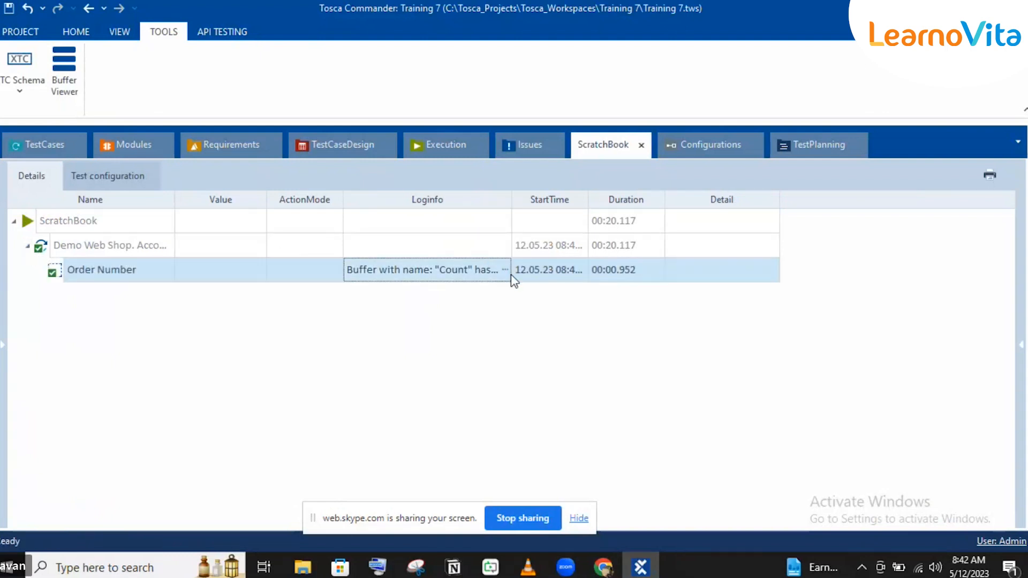
{"action": "left_click", "coordinate": [504, 270]}
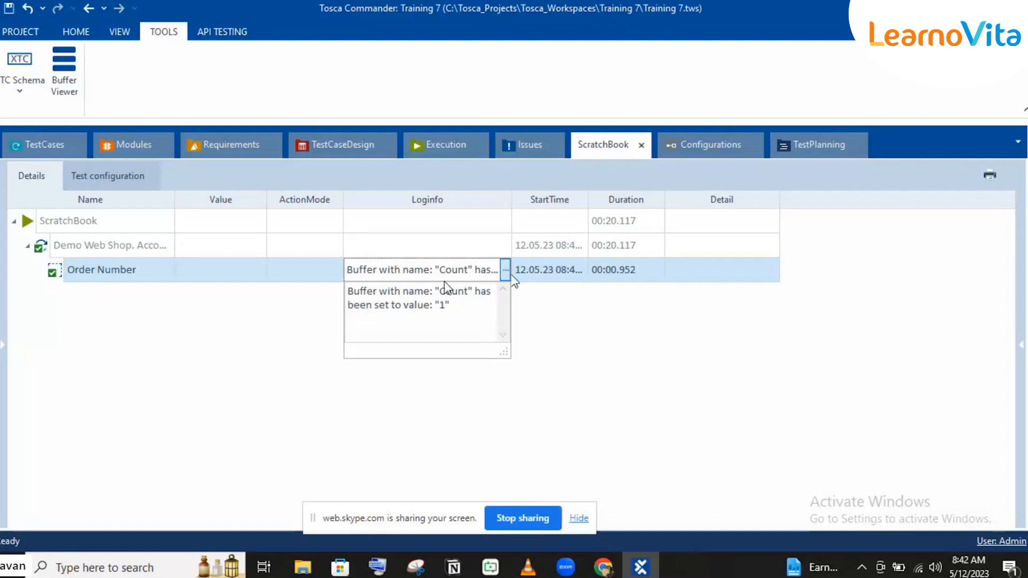
Step: Open the Order Number element in the module and replace the number in its OuterText with the wildcard *
{"action": "left_click", "coordinate": [41, 149]}
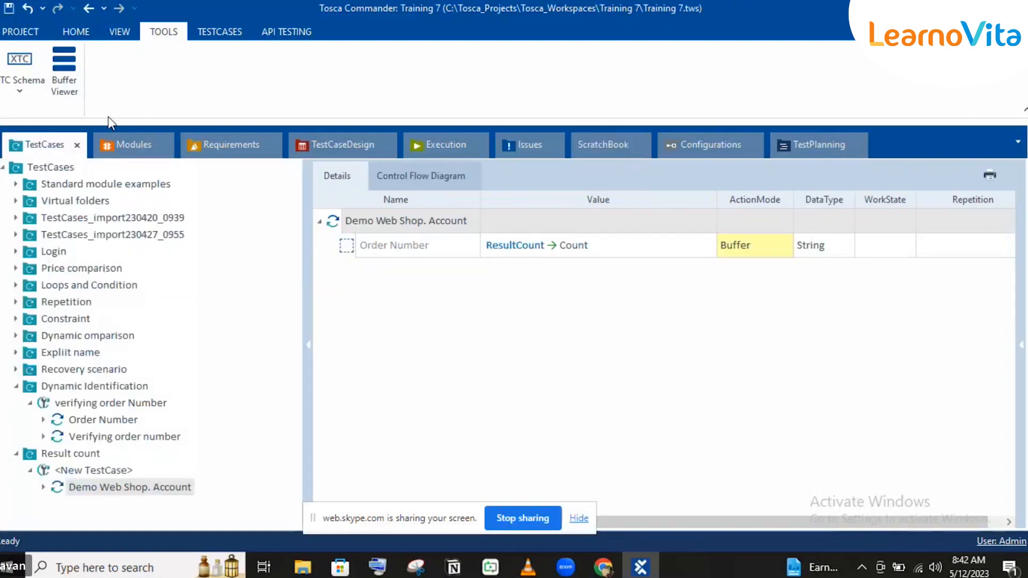
{"action": "left_click", "coordinate": [130, 149]}
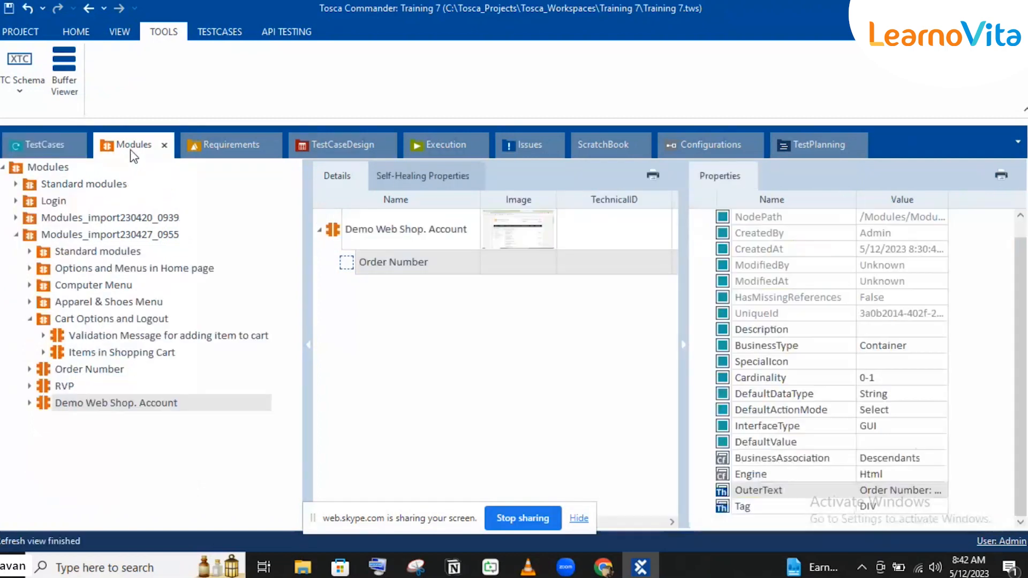
{"action": "left_click", "coordinate": [913, 488]}
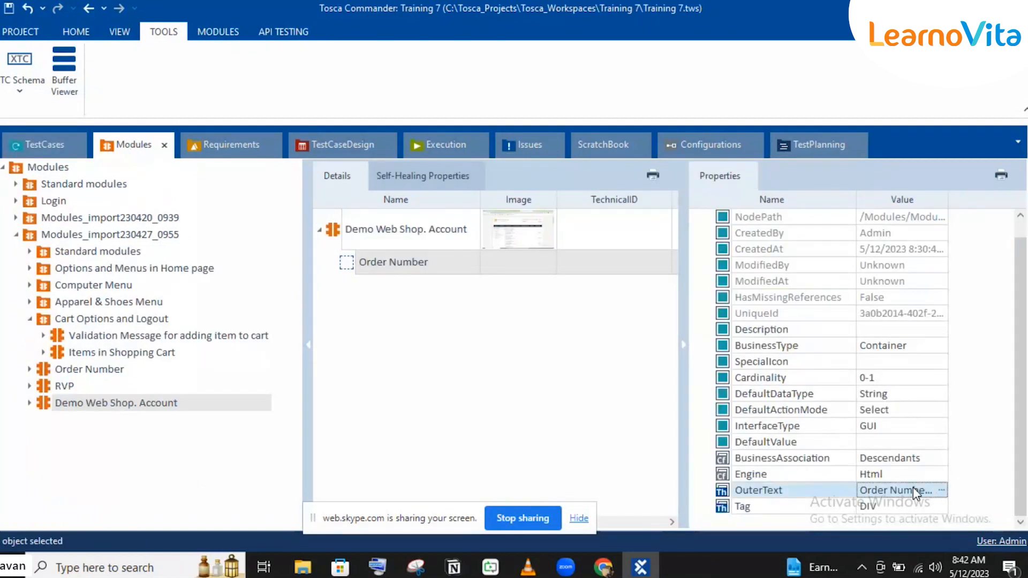
{"action": "left_click", "coordinate": [916, 490]}
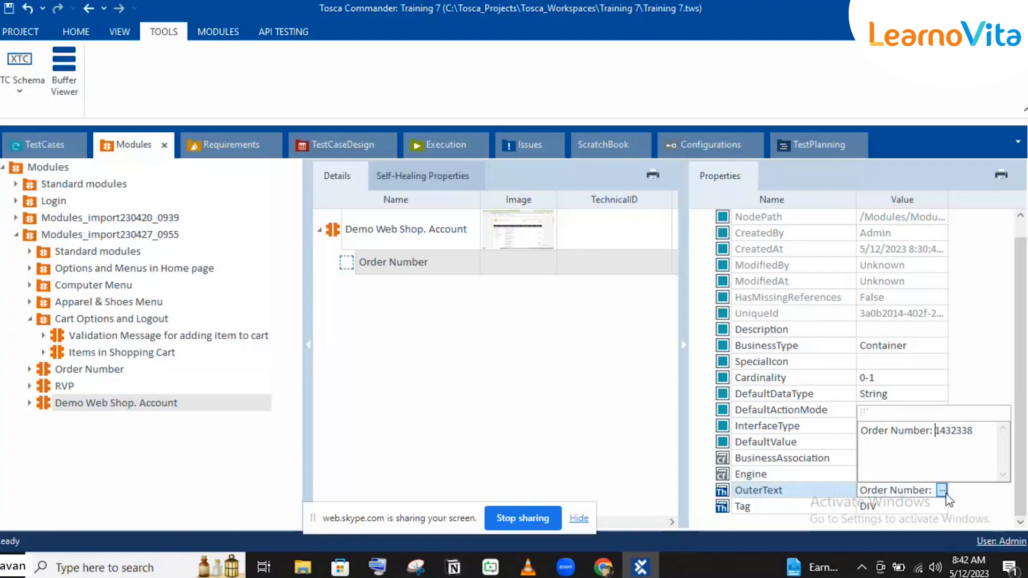
{"action": "double_click", "coordinate": [952, 436]}
{"action": "type", "text": "*"}
Step: Compare the element's wildcard OuterText with the Order Number headings on the Demo Web Shop orders page in the browser
{"action": "left_click", "coordinate": [651, 571]}
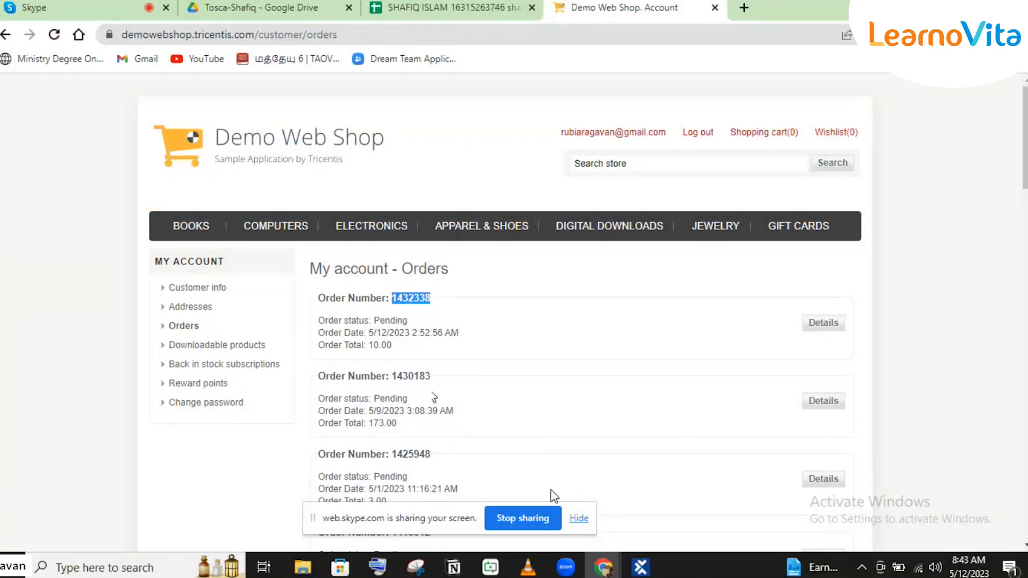
{"action": "left_click", "coordinate": [641, 568]}
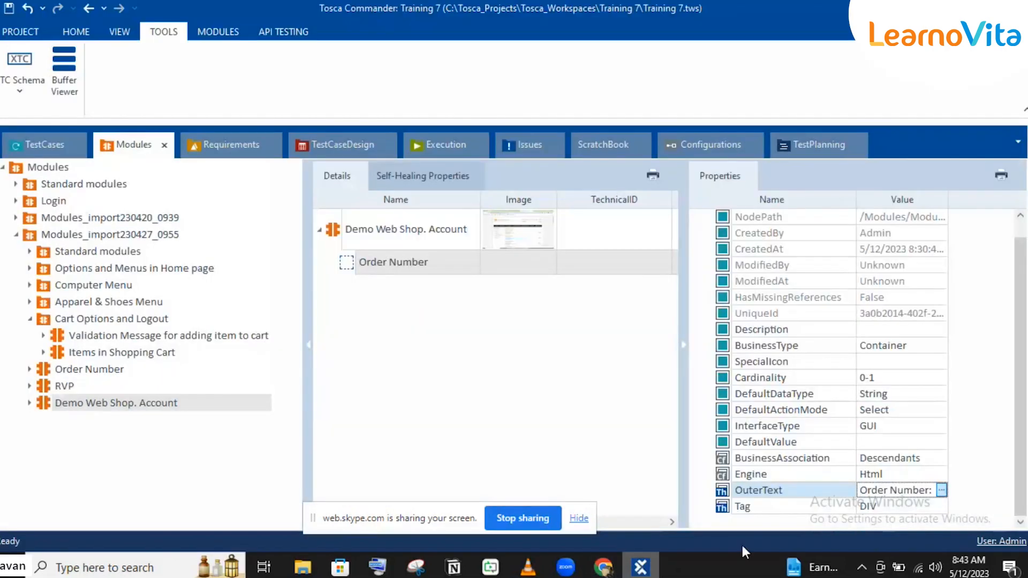
{"action": "key", "text": "Right"}
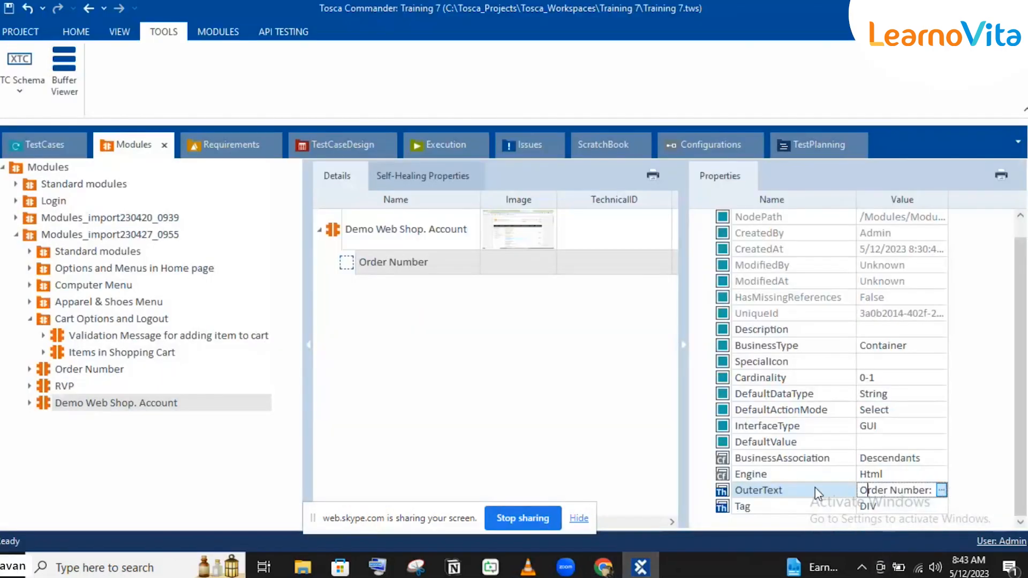
{"action": "left_click", "coordinate": [941, 490]}
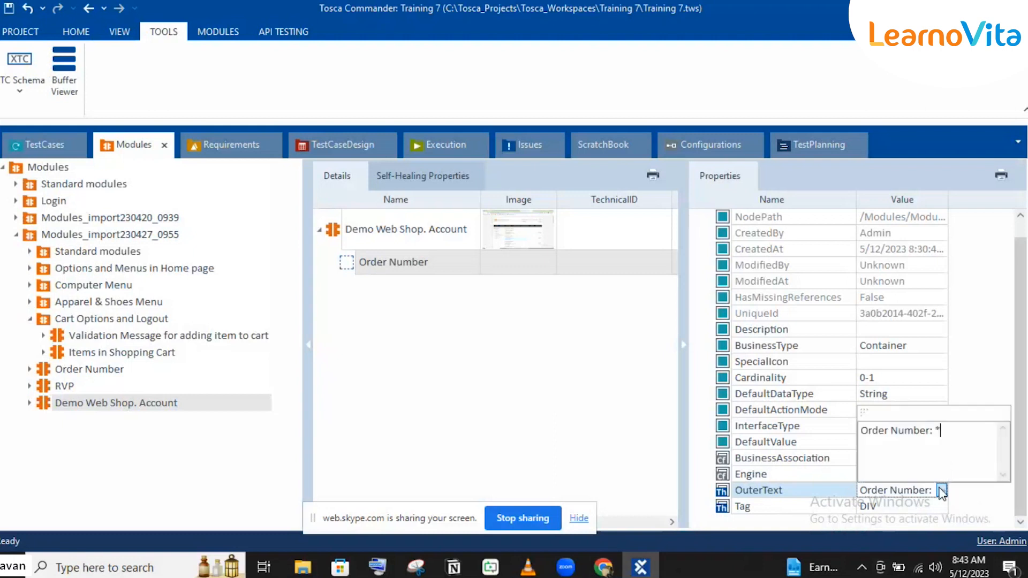
{"action": "left_click", "coordinate": [603, 566]}
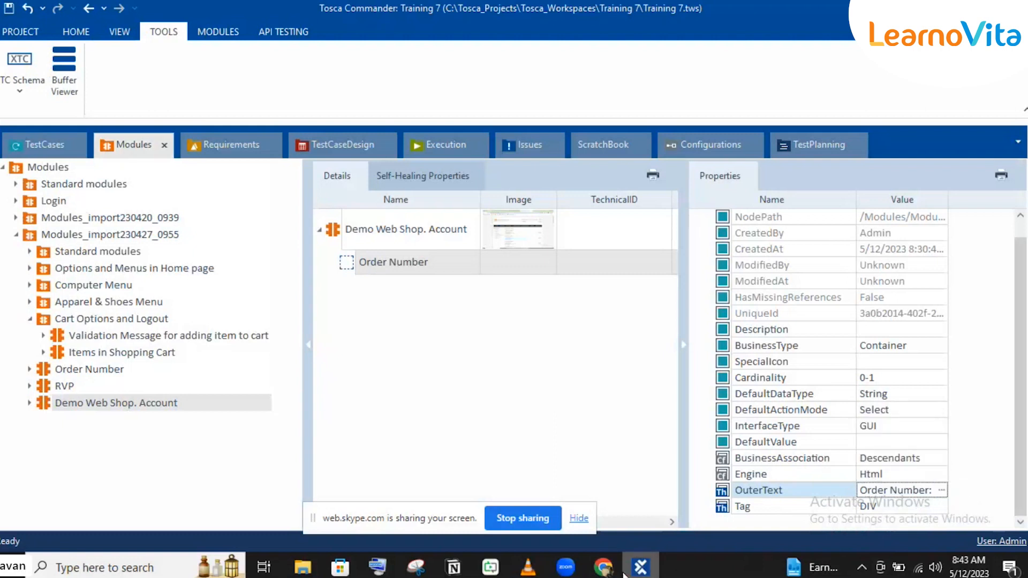
{"action": "double_click", "coordinate": [356, 296]}
{"action": "triple_click", "coordinate": [356, 296]}
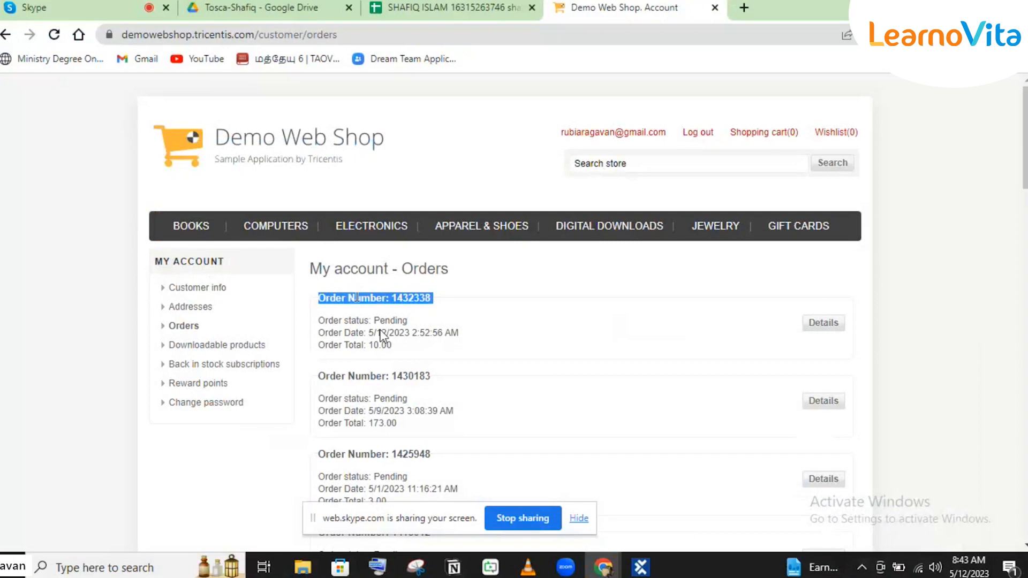
{"action": "triple_click", "coordinate": [354, 377]}
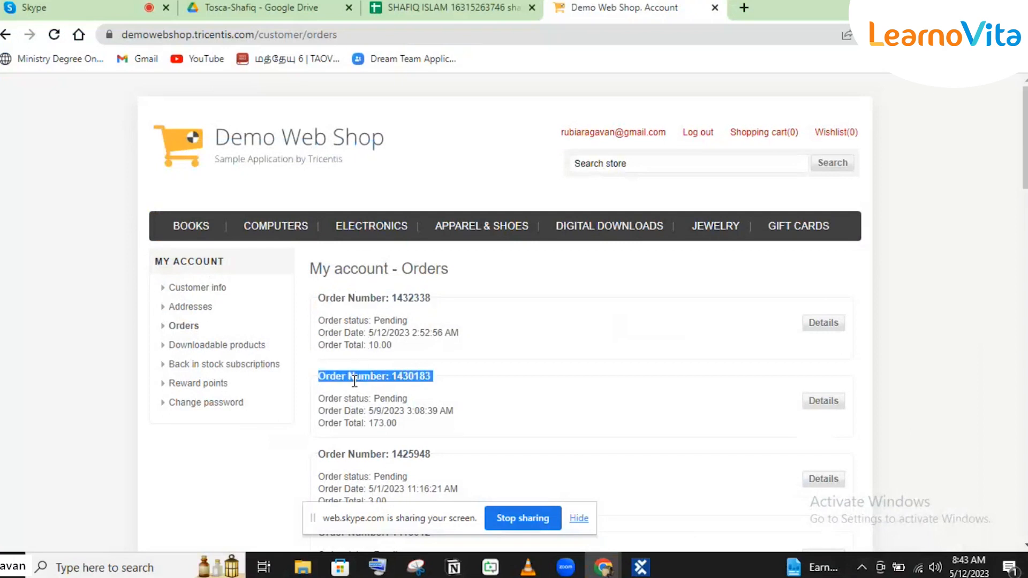
Step: Switch back to Tosca Commander and run the Demo Web Shop. Account step of the Result count test case in the ScratchBook
{"action": "left_click", "coordinate": [635, 568]}
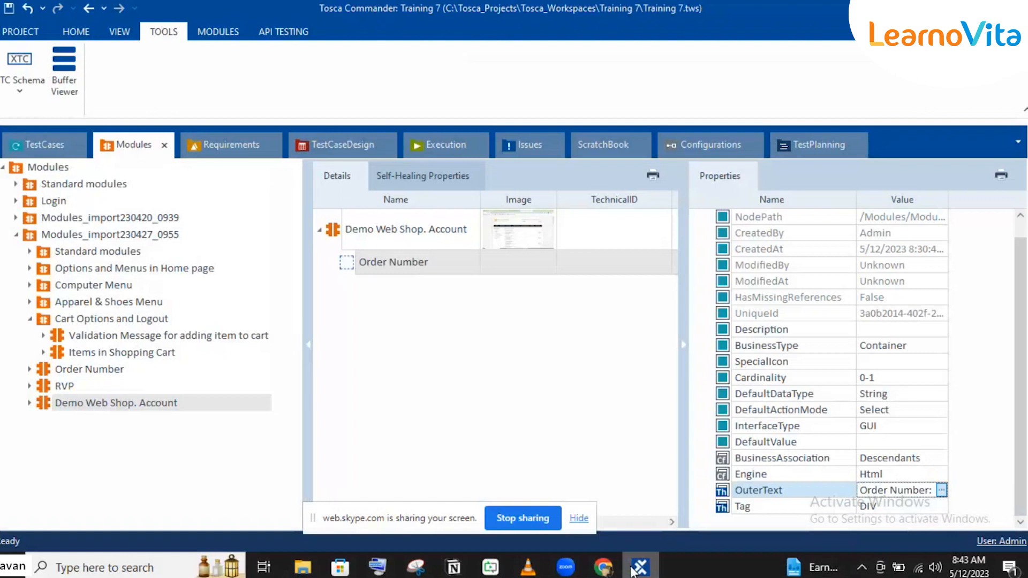
{"action": "left_click", "coordinate": [35, 145]}
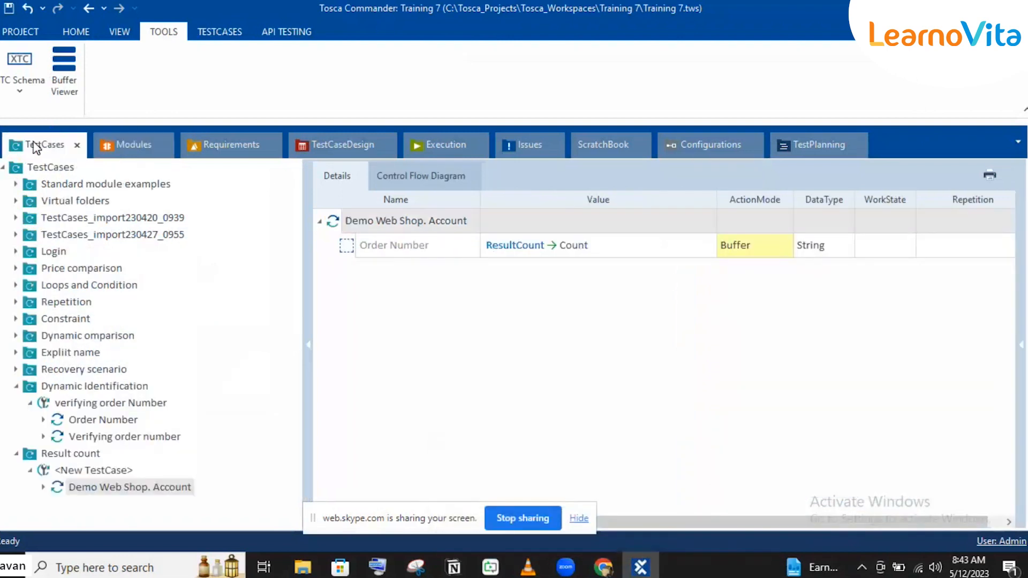
{"action": "left_click", "coordinate": [342, 212]}
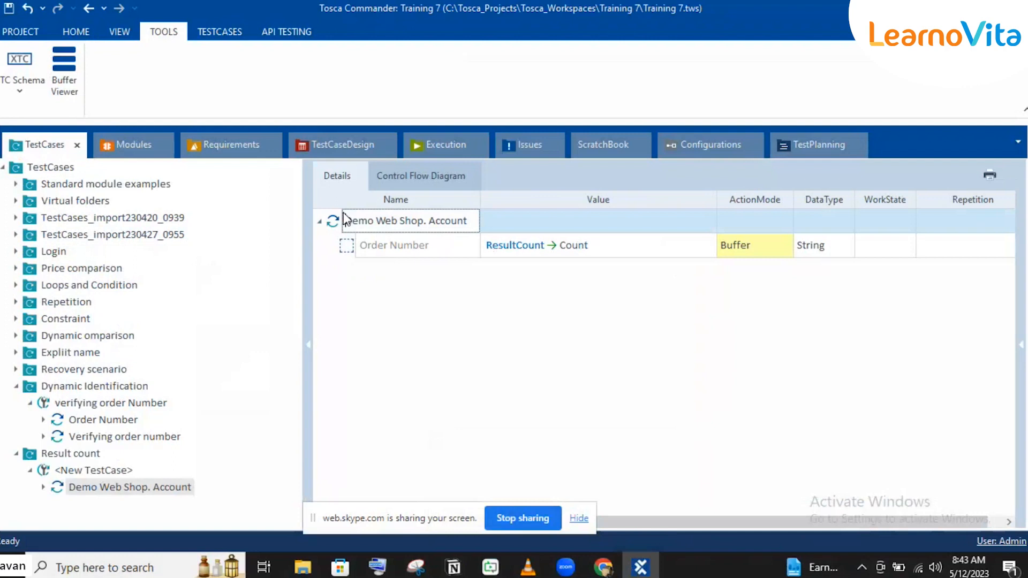
{"action": "left_click", "coordinate": [335, 221]}
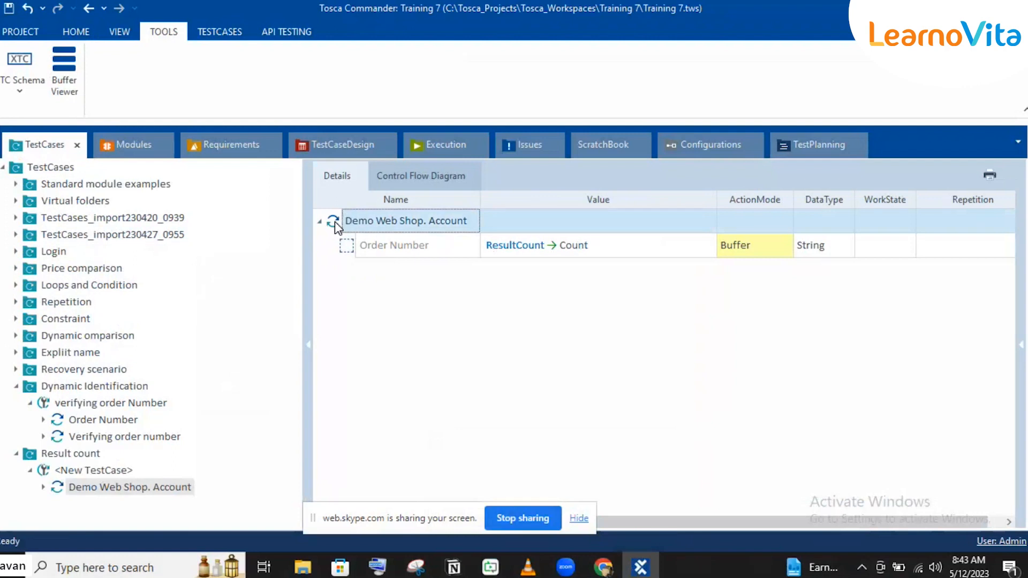
{"action": "key", "text": "F6"}
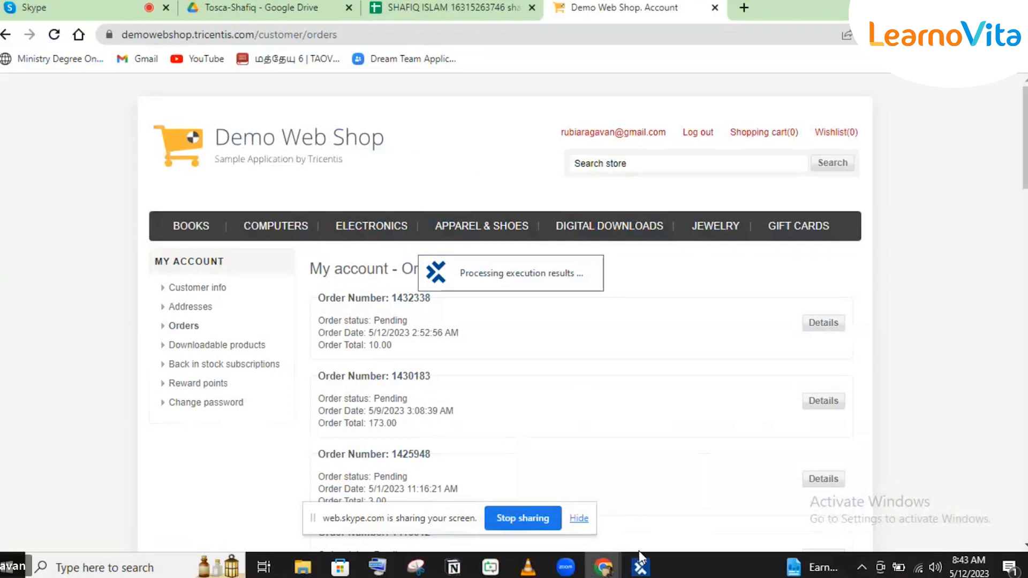
Step: Return to Tosca Commander, expand the Demo Web Shop. Account result in the ScratchBook and read the Order Number entry's full Loginfo
{"action": "left_click", "coordinate": [640, 565]}
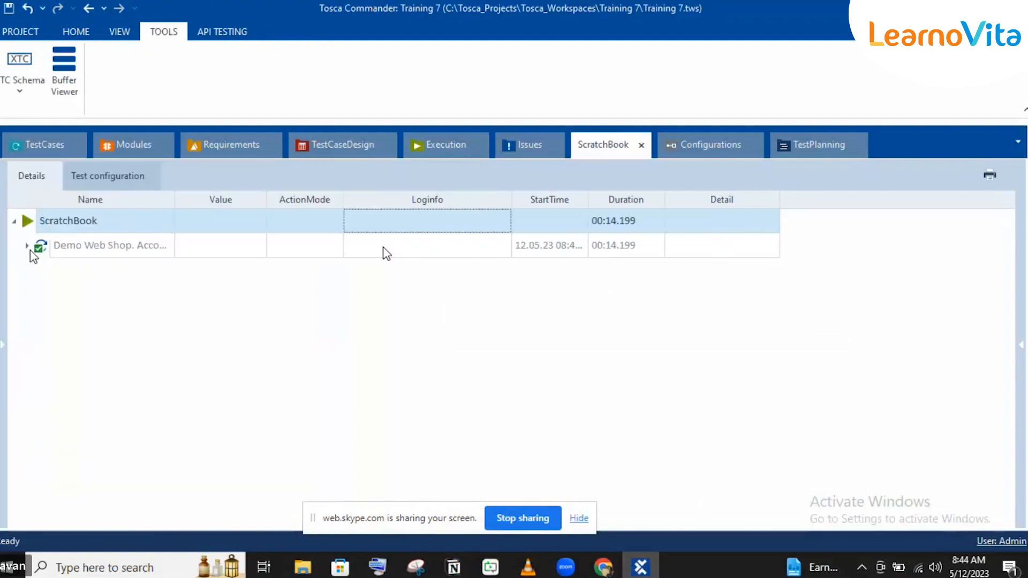
{"action": "left_click", "coordinate": [27, 246]}
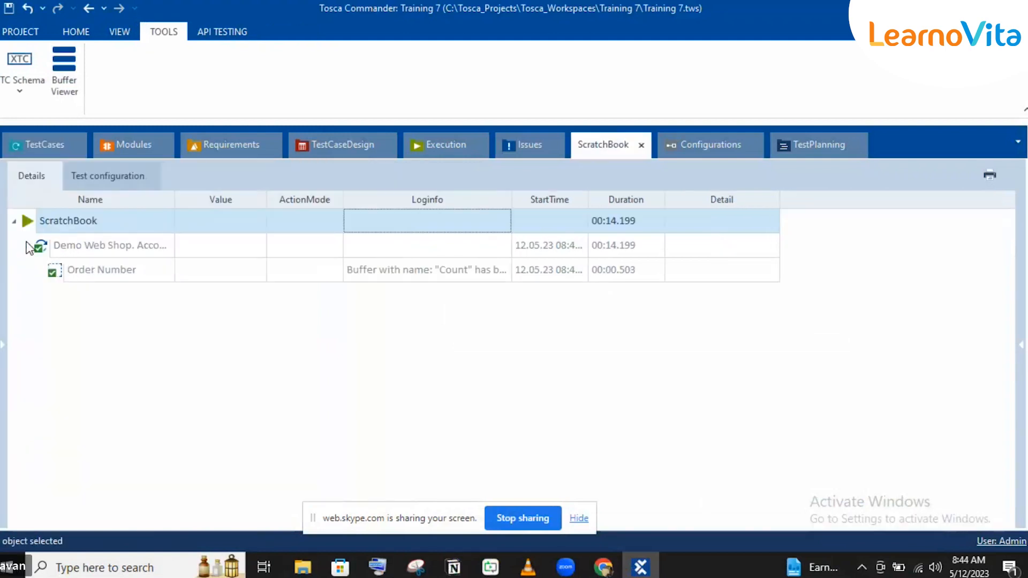
{"action": "left_click", "coordinate": [484, 271]}
{"action": "left_click", "coordinate": [501, 272]}
{"action": "left_click", "coordinate": [501, 272]}
{"action": "left_click", "coordinate": [500, 272]}
{"action": "left_click", "coordinate": [501, 273]}
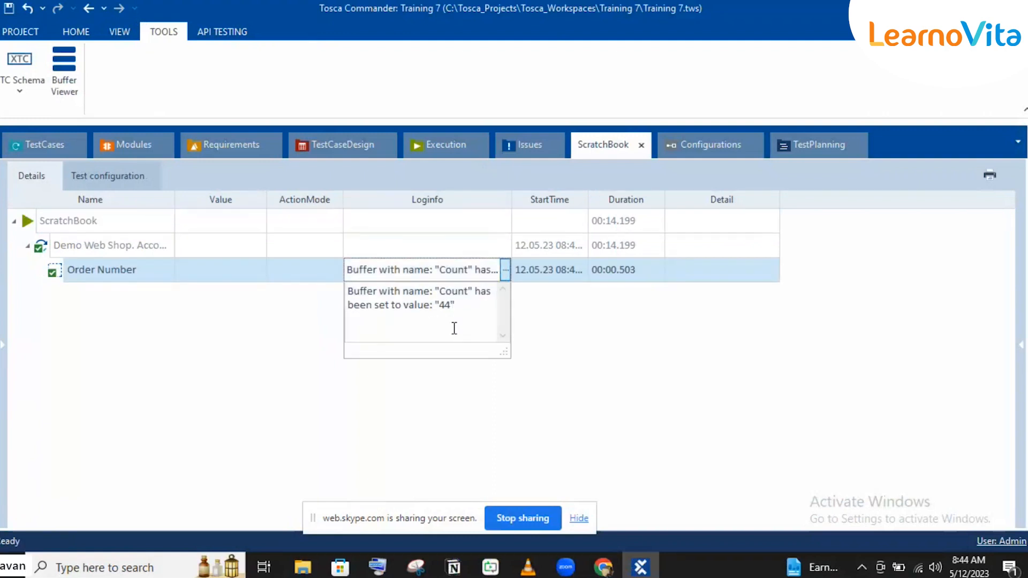
Step: Look through the orders listed in the browser, then return to the Demo Web Shop. Account test step in Tosca Commander
{"action": "left_click", "coordinate": [603, 567]}
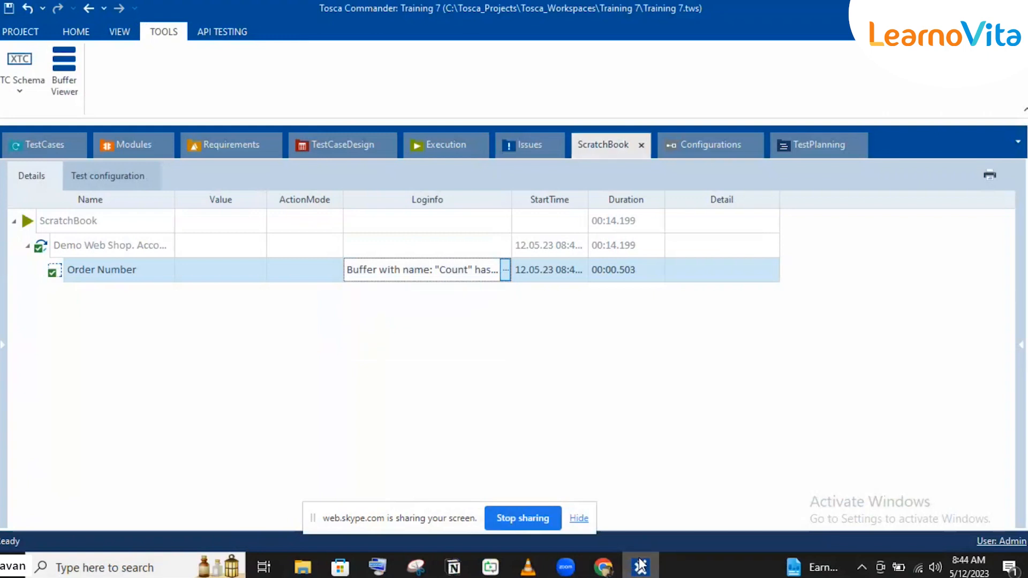
{"action": "scroll", "coordinate": [530, 325], "scroll_direction": "down", "scroll_amount": 5}
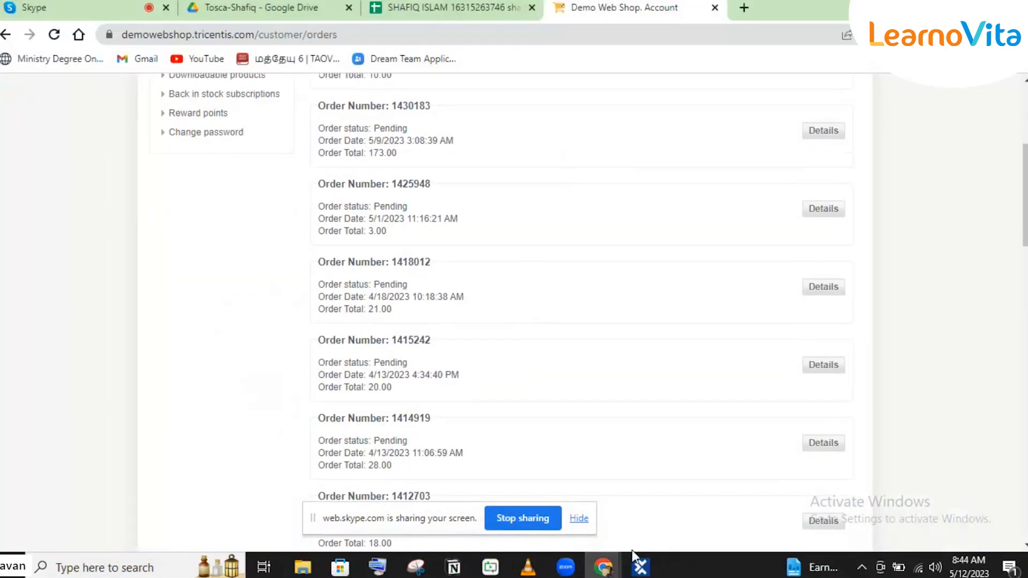
{"action": "left_click", "coordinate": [641, 567]}
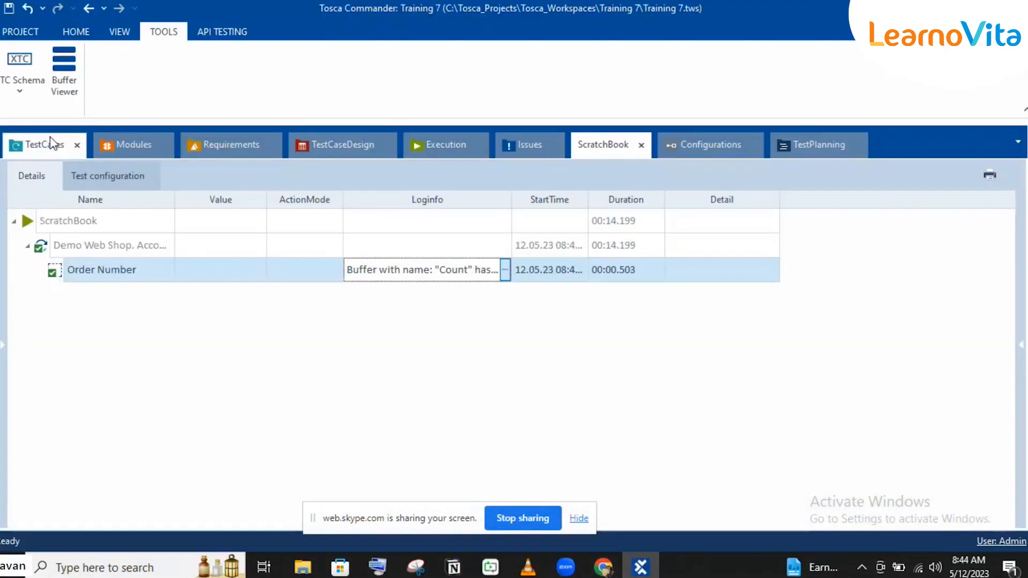
{"action": "left_click", "coordinate": [51, 142]}
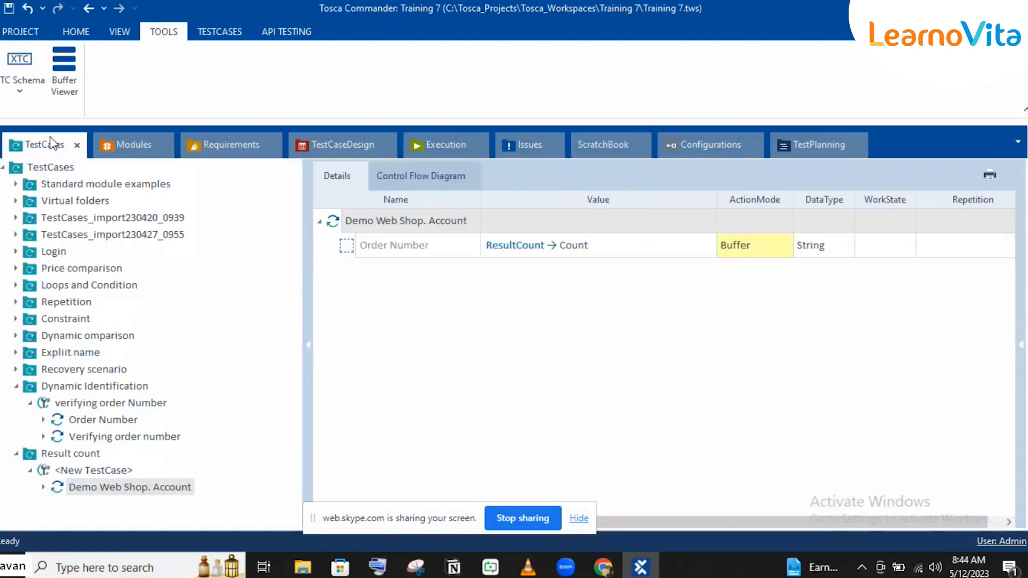